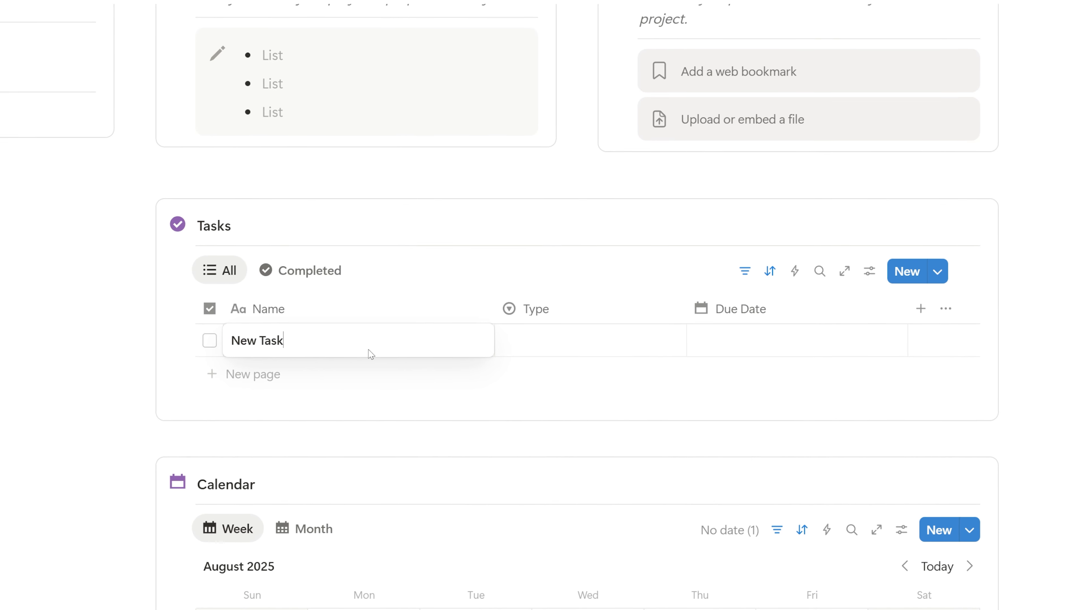
{"action": "triple_click", "coordinate": [365, 338]}
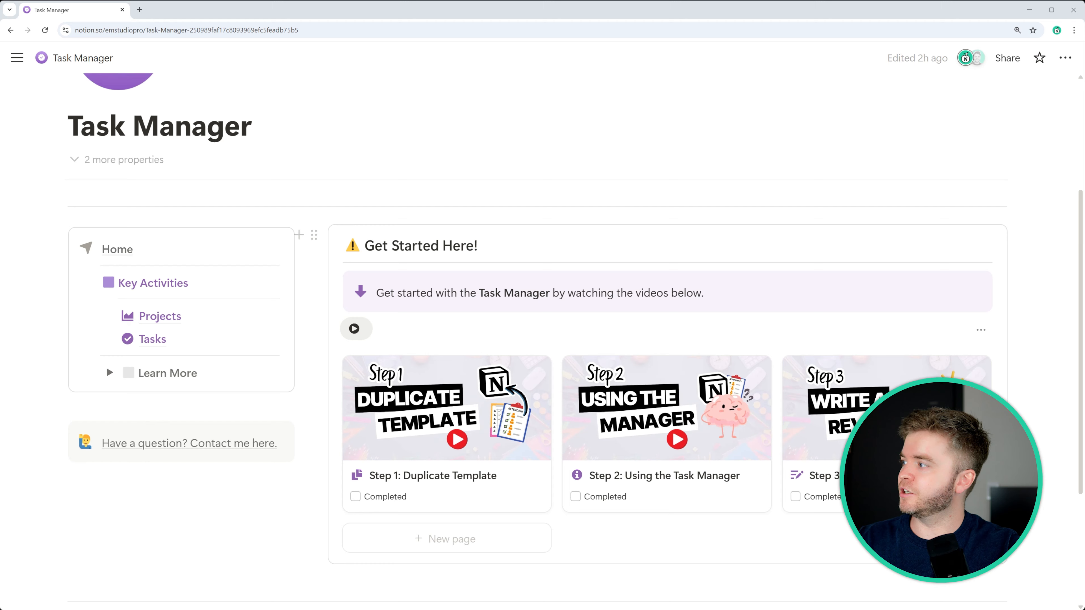
- Look over the Task Manager home page and open its Projects page
{"action": "scroll", "coordinate": [575, 337], "scroll_direction": "down", "scroll_amount": 1}
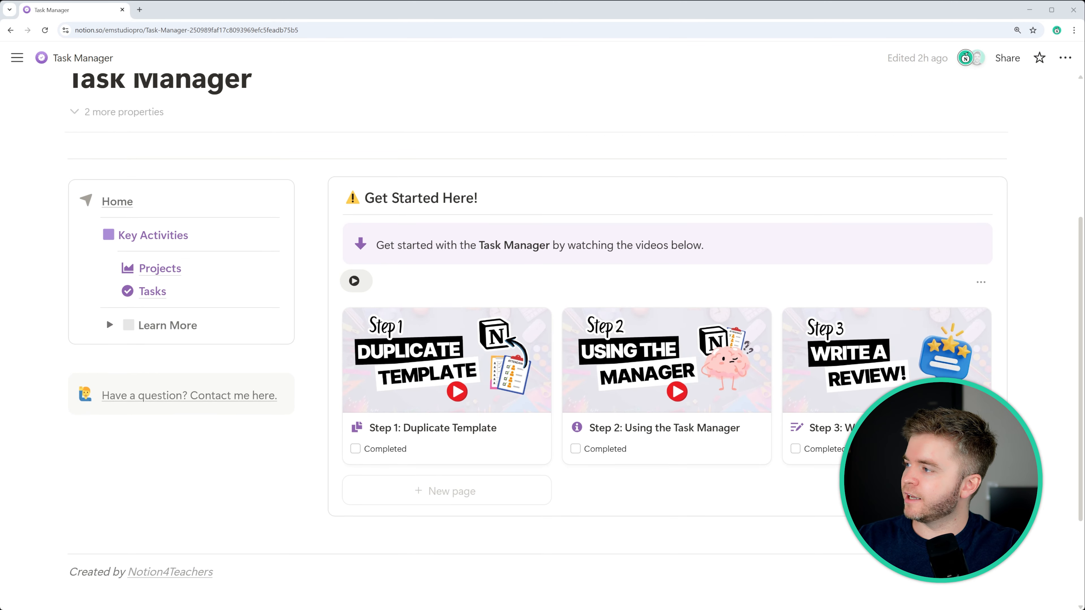
{"action": "scroll", "coordinate": [576, 338], "scroll_direction": "up", "scroll_amount": 1}
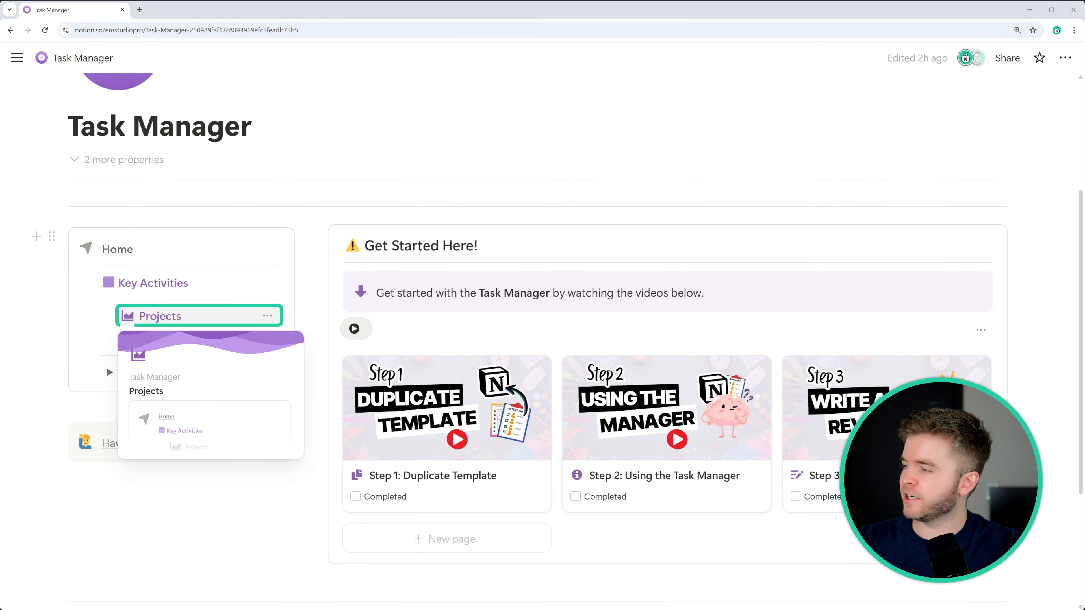
{"action": "mouse_move", "coordinate": [153, 339]}
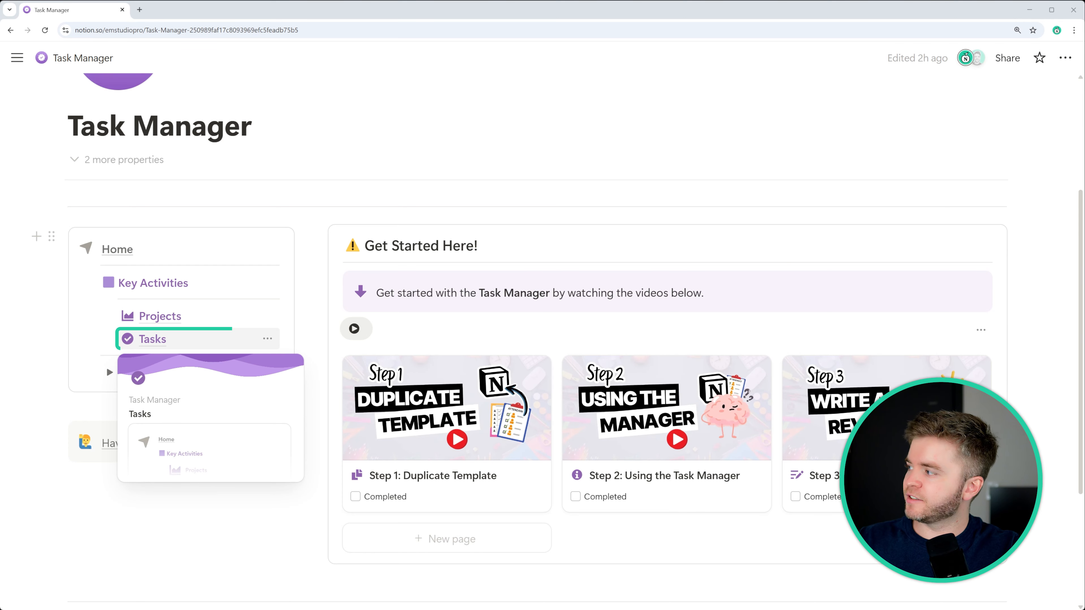
{"action": "left_click", "coordinate": [160, 316]}
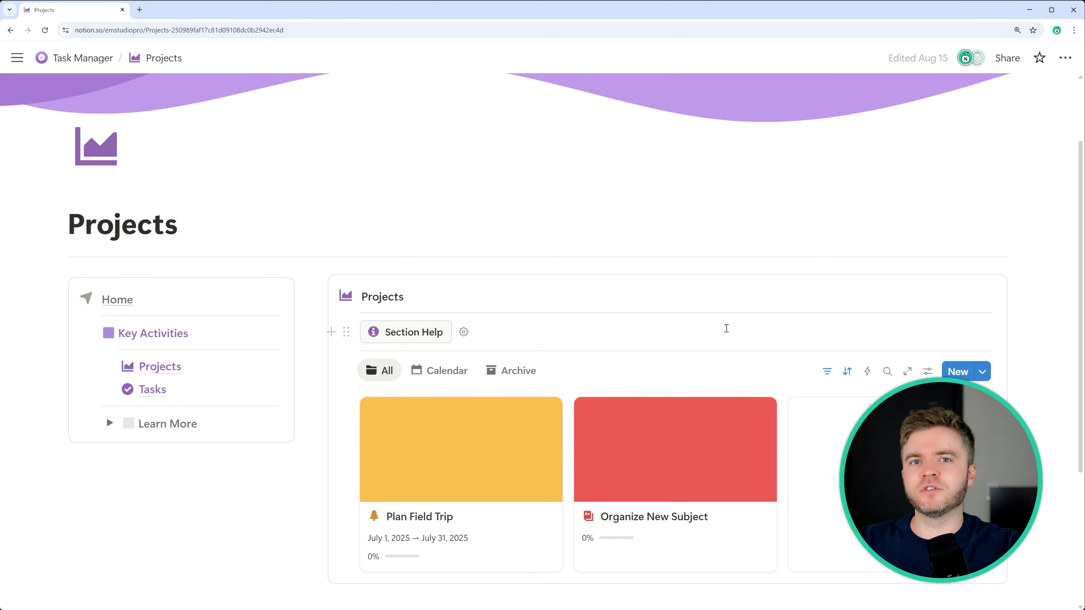
- Add a new project to the Projects gallery and title it "Prepare New Lessons"
{"action": "scroll", "coordinate": [727, 328], "scroll_direction": "down", "scroll_amount": 1}
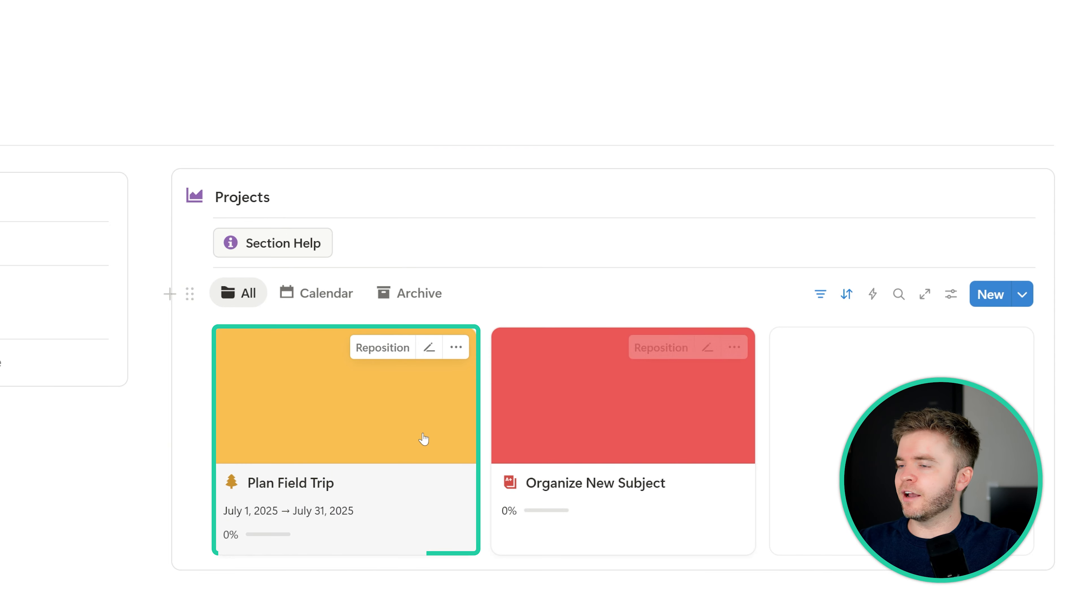
{"action": "scroll", "coordinate": [436, 389], "scroll_direction": "down", "scroll_amount": 2}
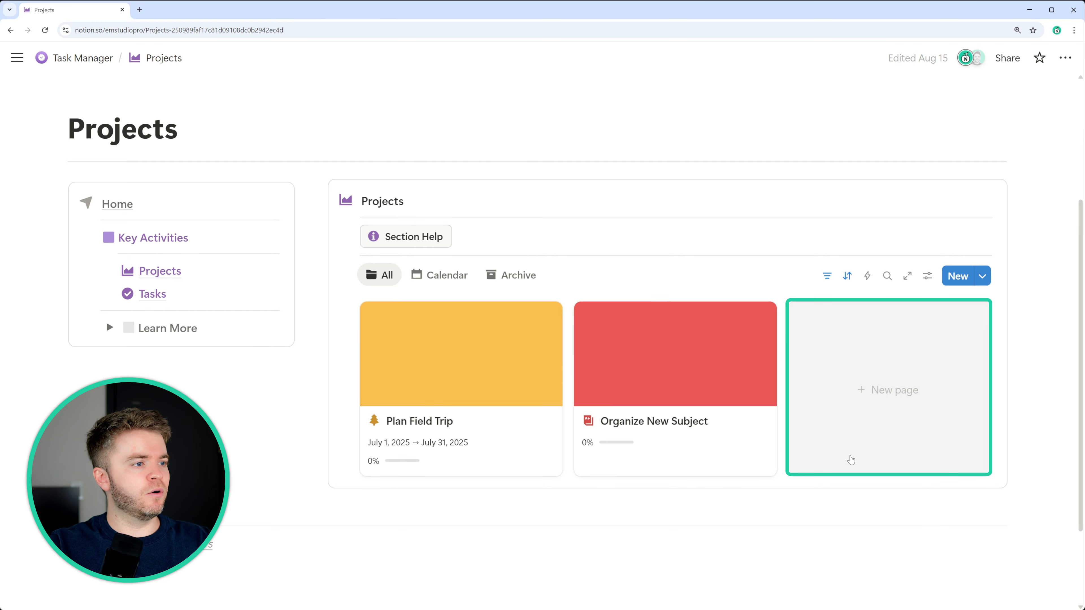
{"action": "left_click", "coordinate": [915, 374]}
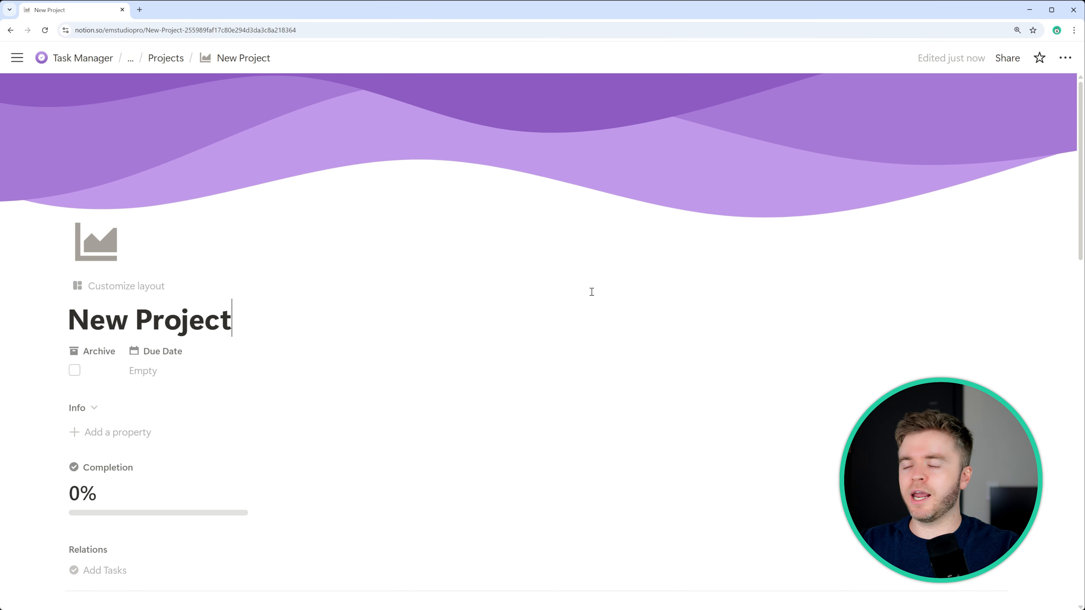
{"action": "triple_click", "coordinate": [176, 321]}
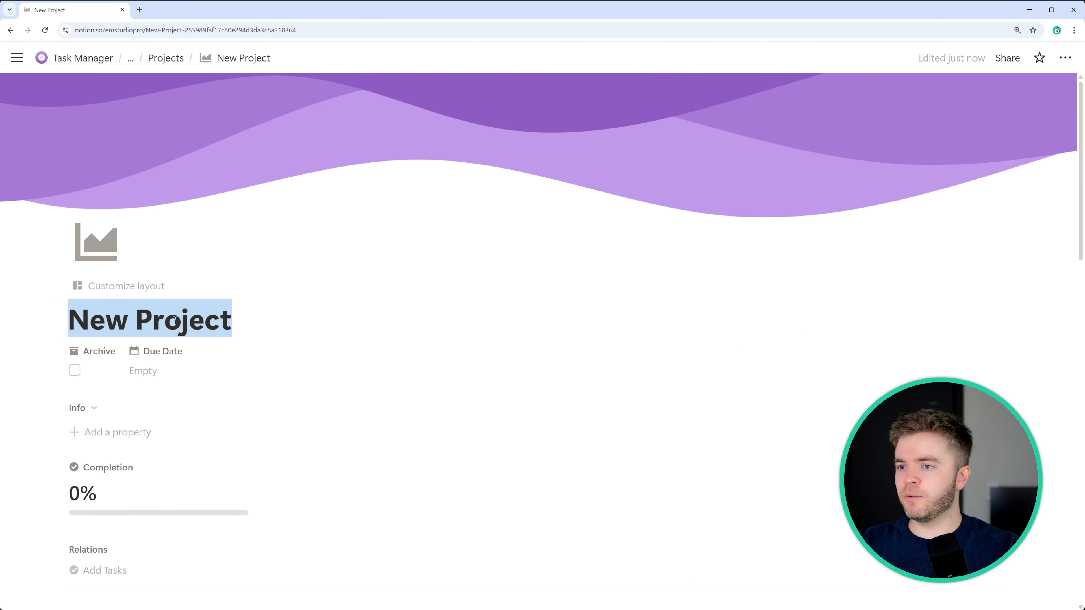
{"action": "type", "text": "P"}
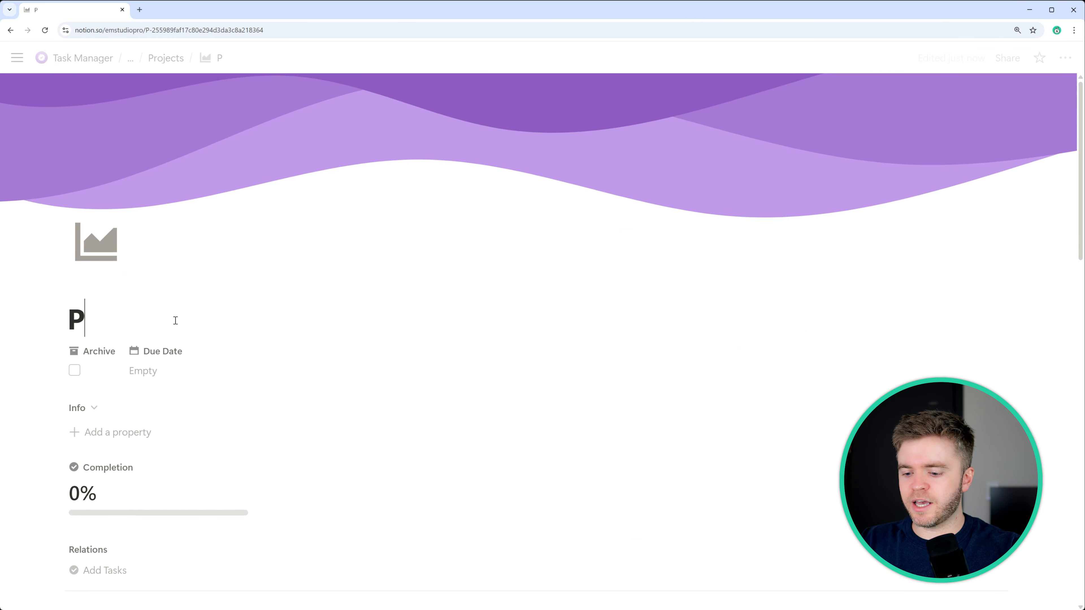
{"action": "type", "text": "repare New Lessons"}
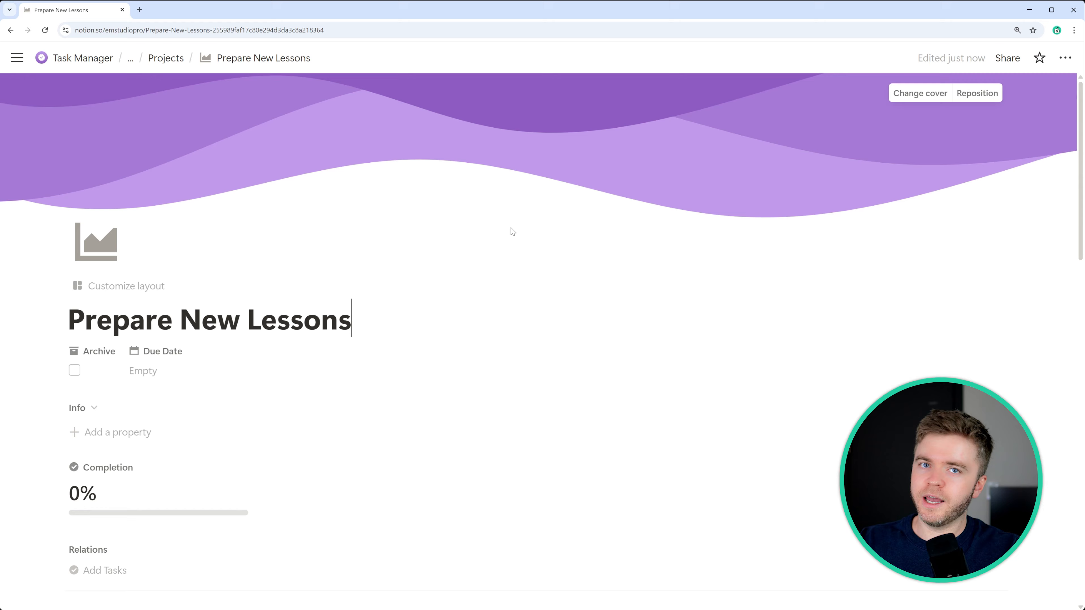
- Examine the project page's properties, navigation block, Overview section and Files & Resources section
{"action": "scroll", "coordinate": [554, 222], "scroll_direction": "down", "scroll_amount": 5}
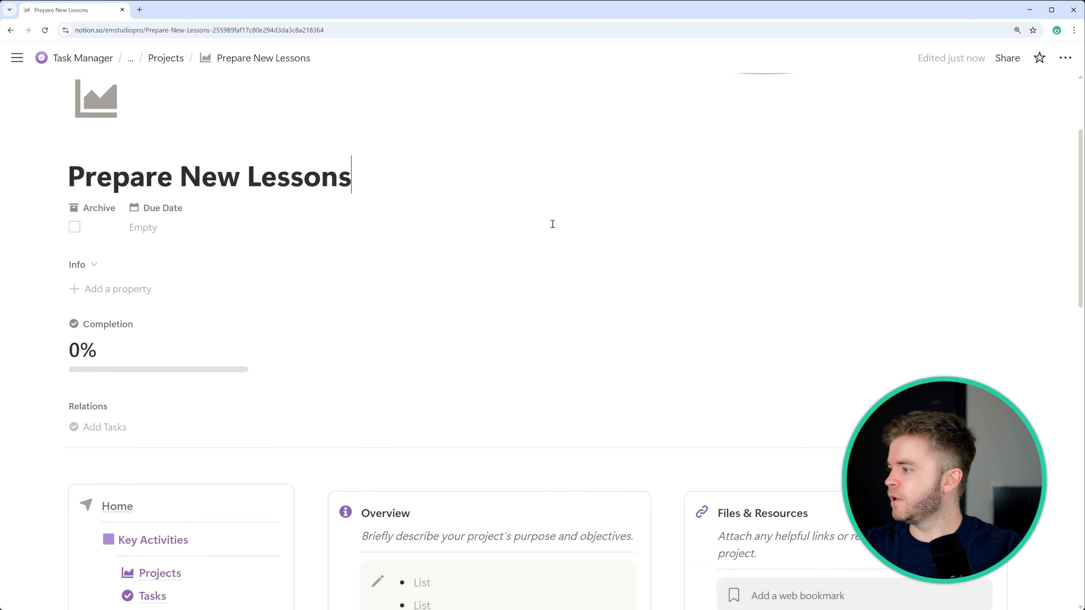
{"action": "scroll", "coordinate": [552, 224], "scroll_direction": "down", "scroll_amount": 2}
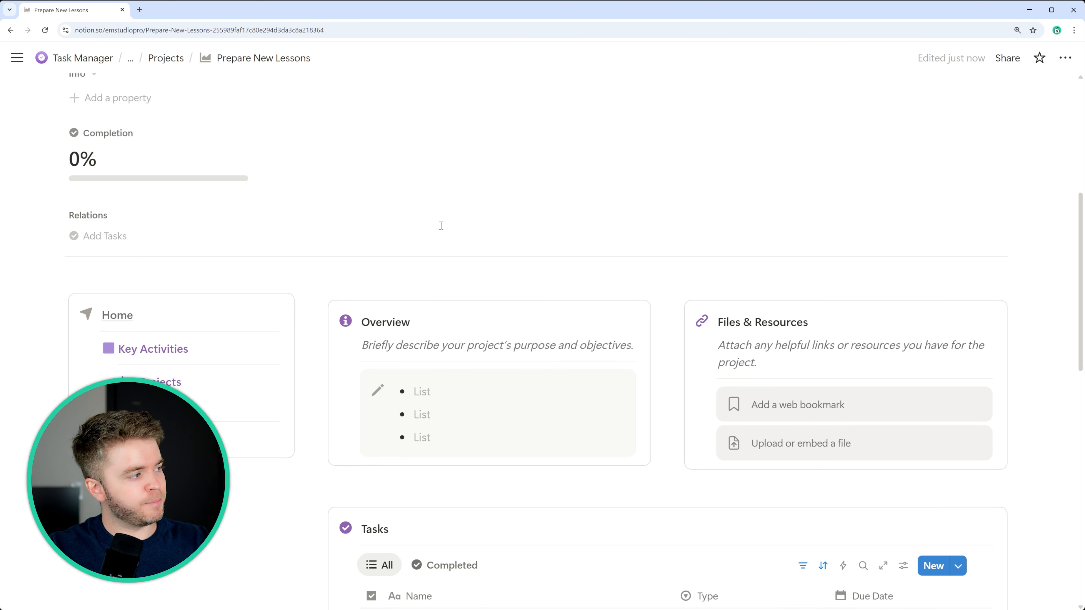
{"action": "scroll", "coordinate": [441, 226], "scroll_direction": "down", "scroll_amount": 3}
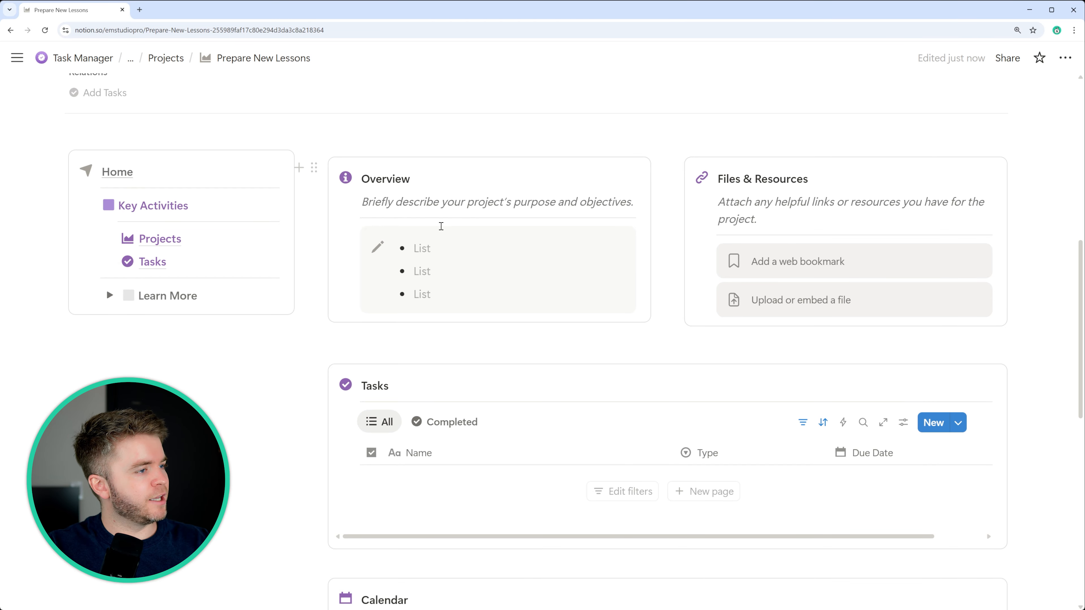
{"action": "key", "text": "ctrl+minus"}
{"action": "scroll", "coordinate": [225, 235], "scroll_direction": "up", "scroll_amount": 2}
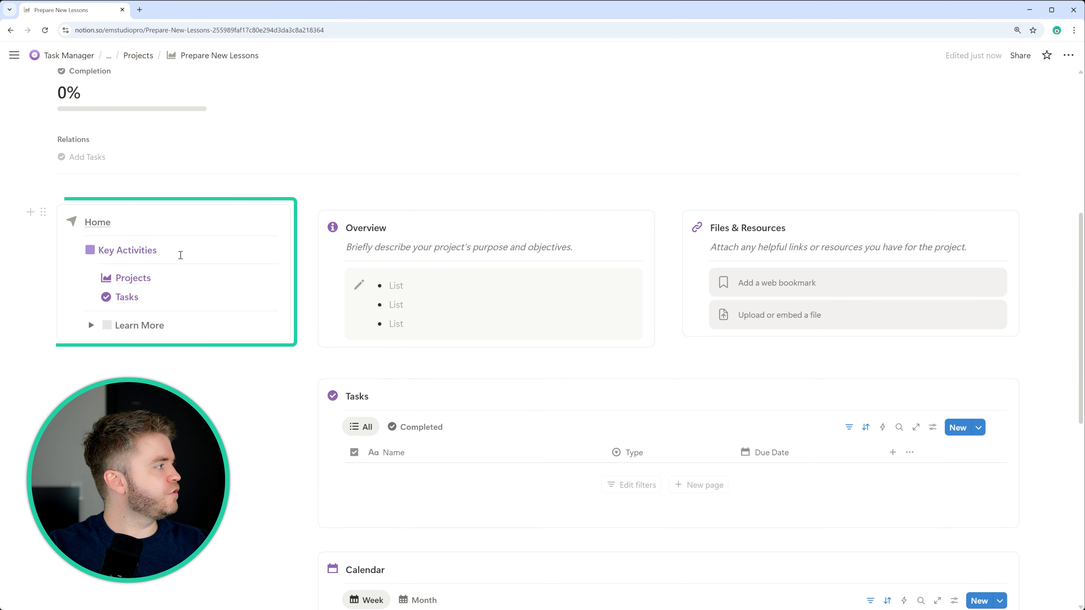
{"action": "left_click", "coordinate": [209, 222]}
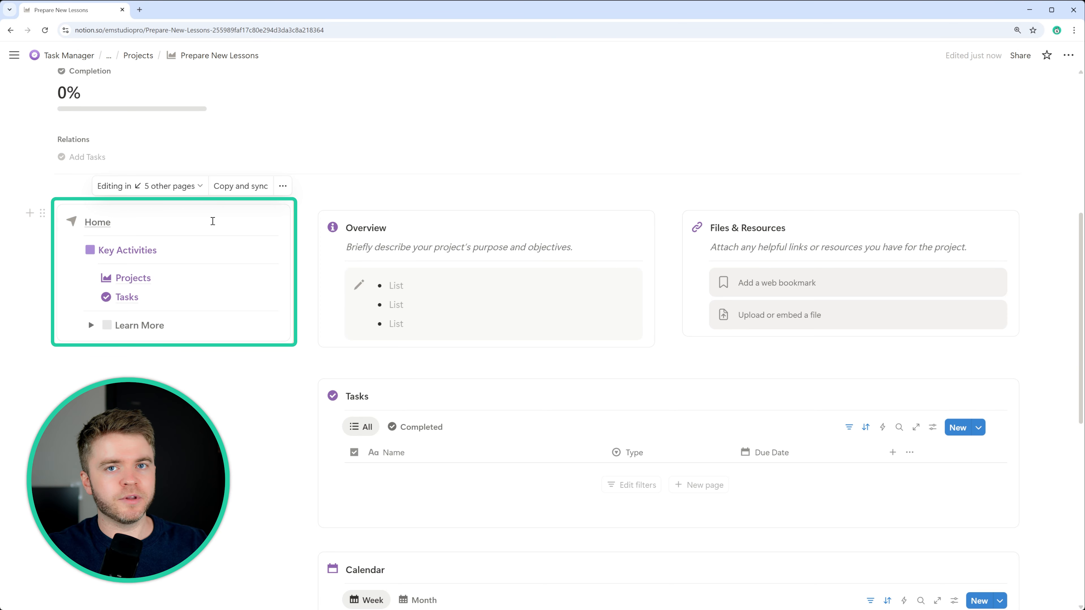
{"action": "left_click", "coordinate": [504, 229]}
{"action": "key", "text": "ctrl+plus"}
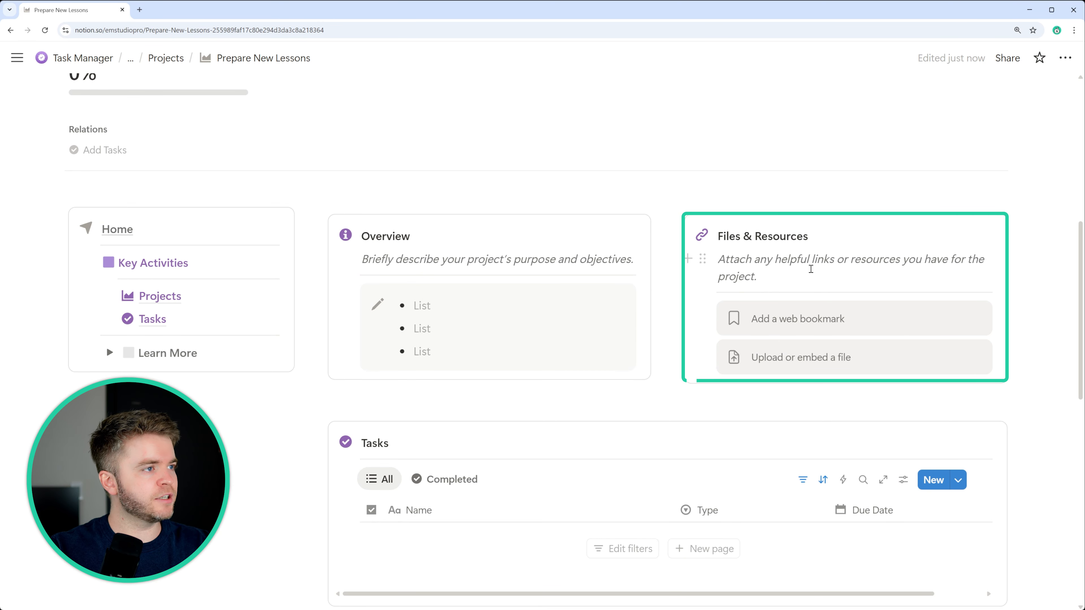
{"action": "left_click_drag", "start_coordinate": [781, 275], "coordinate": [709, 233]}
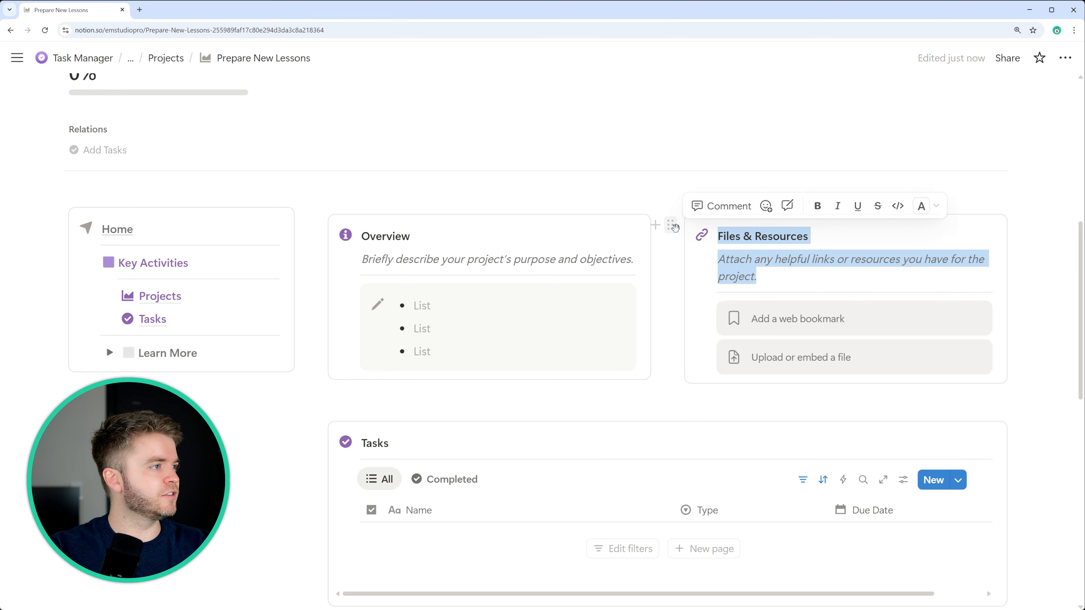
{"action": "left_click", "coordinate": [671, 225]}
{"action": "left_click", "coordinate": [736, 281]}
- Narrow the Name column of the project's Tasks table so all columns fit, and review the page's upper part
{"action": "scroll", "coordinate": [683, 334], "scroll_direction": "down", "scroll_amount": 3}
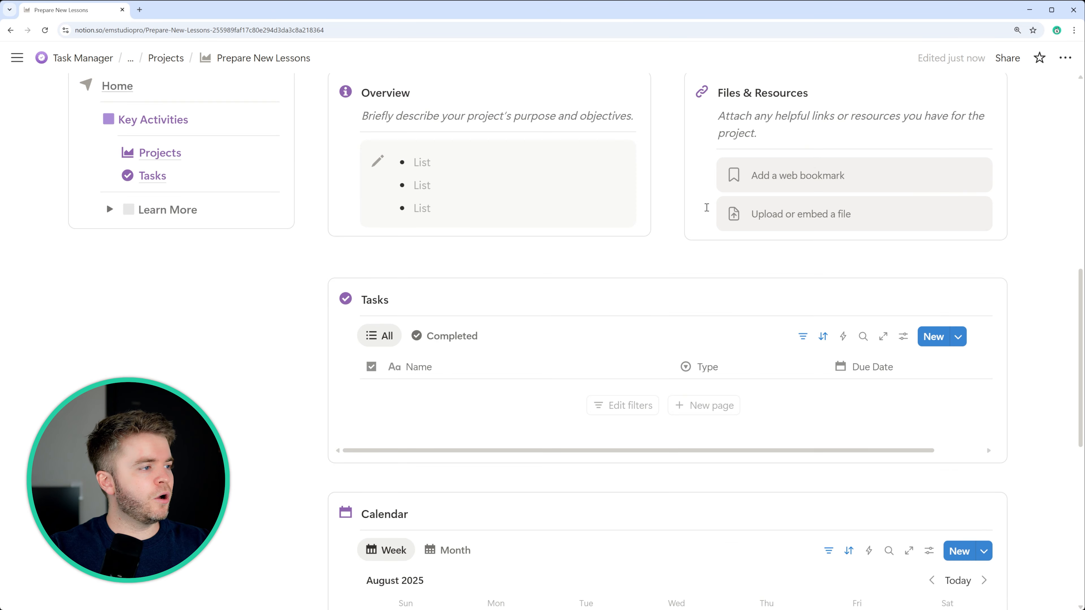
{"action": "left_click_drag", "start_coordinate": [672, 375], "coordinate": [600, 374]}
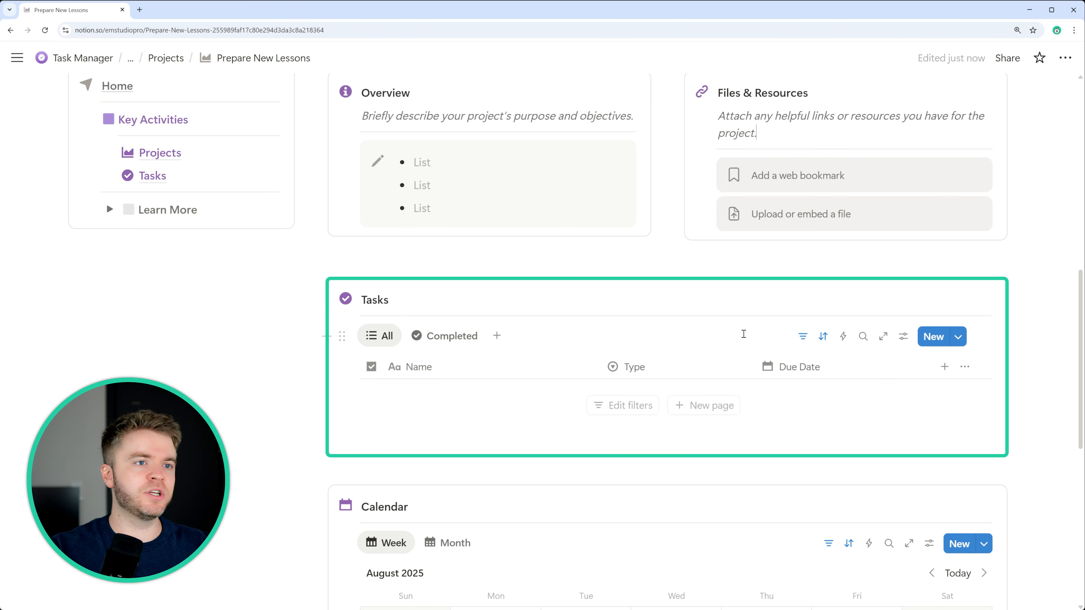
{"action": "scroll", "coordinate": [741, 336], "scroll_direction": "up", "scroll_amount": 5}
{"action": "scroll", "coordinate": [739, 339], "scroll_direction": "up", "scroll_amount": 4}
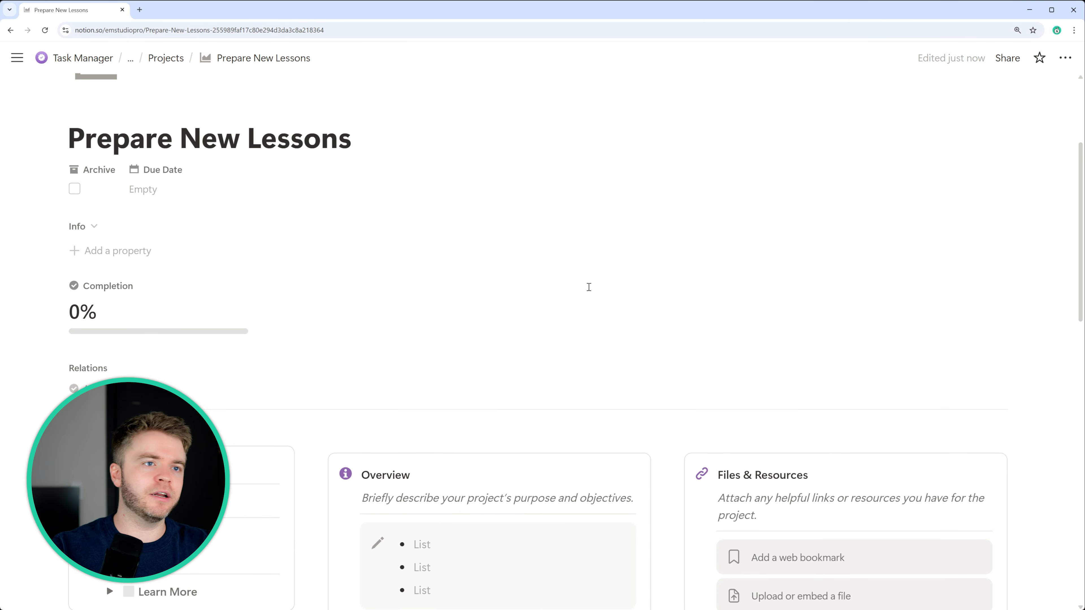
- Add a task named "Outline Topics" to the project's Tasks table
{"action": "scroll", "coordinate": [673, 286], "scroll_direction": "down", "scroll_amount": 10}
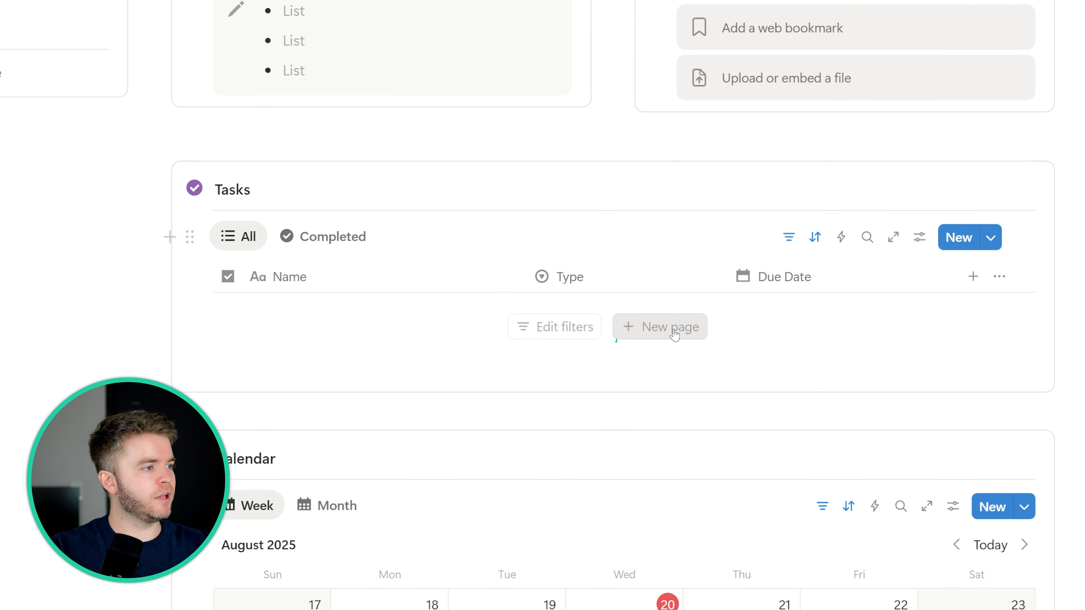
{"action": "left_click", "coordinate": [672, 334]}
{"action": "key", "text": "ctrl+a"}
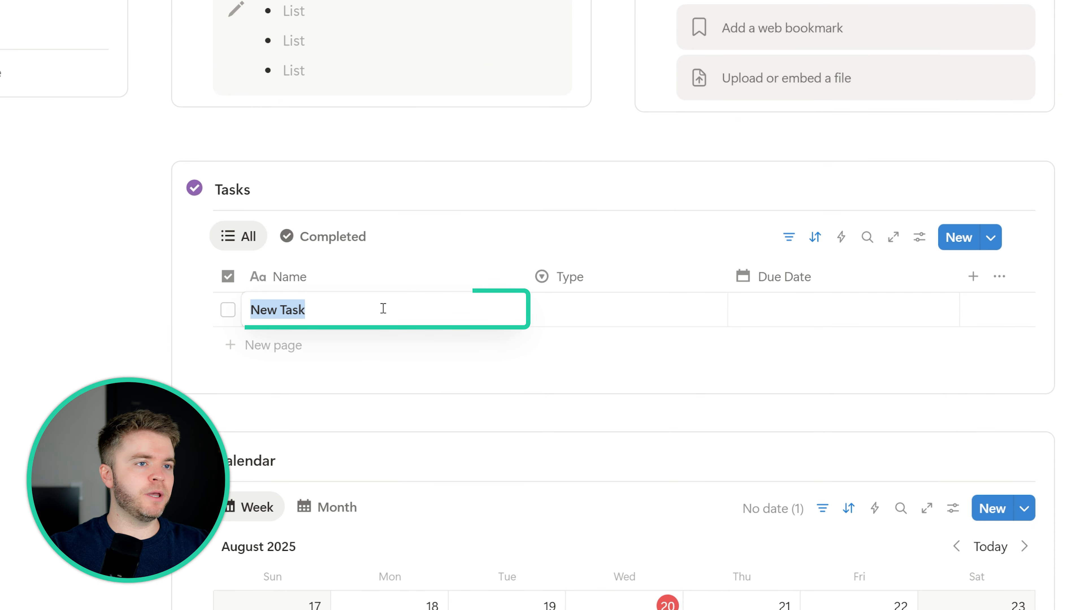
{"action": "type", "text": "Outl"}
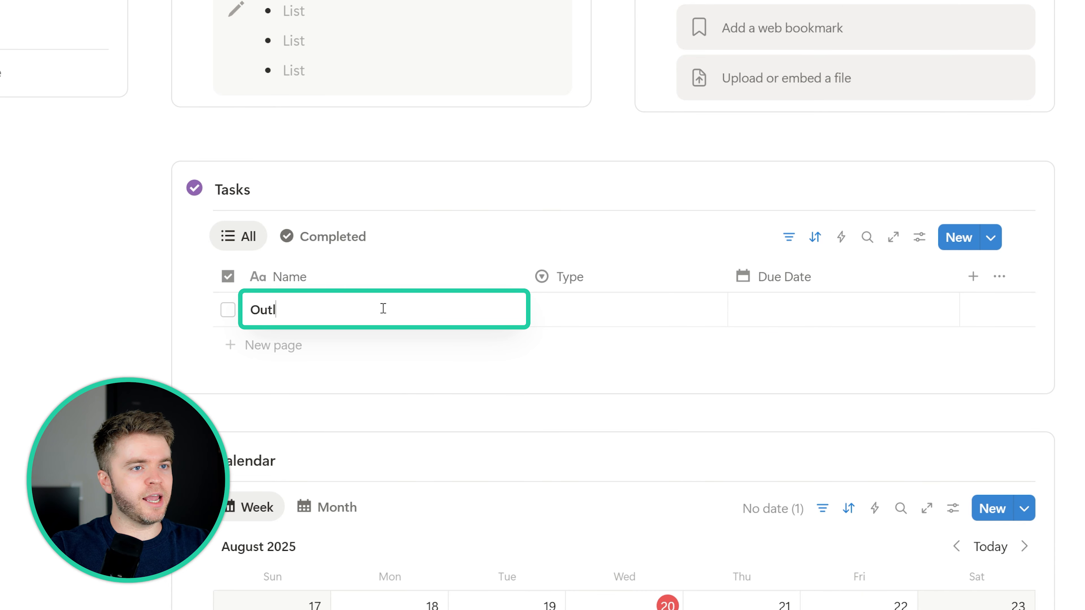
{"action": "type", "text": "ine Topics"}
{"action": "key", "text": "Return"}
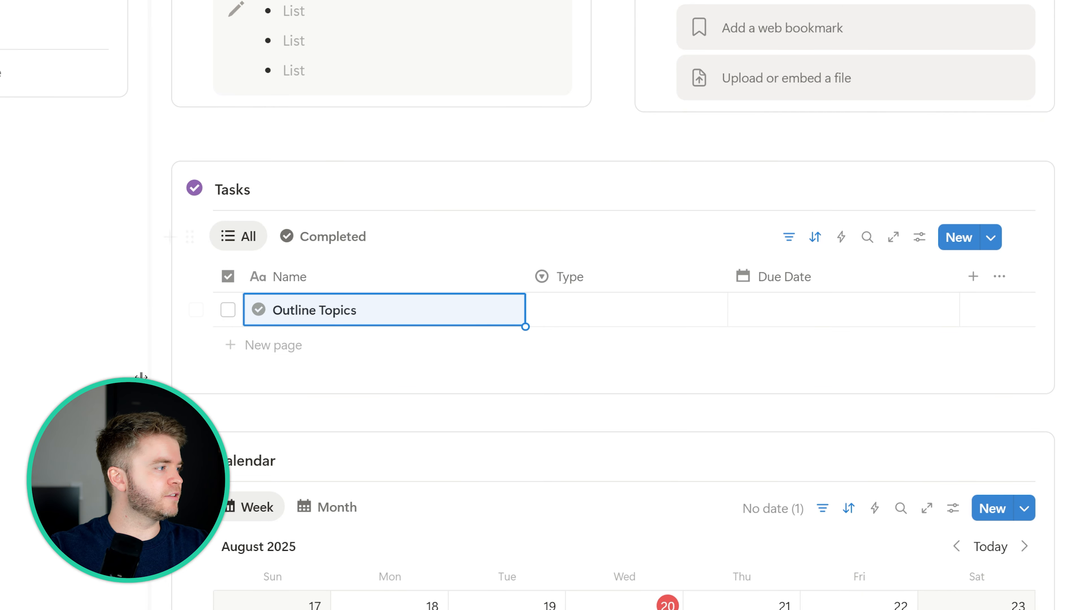
- Add a second task named "Prepare Materials" to the Tasks table
{"action": "left_click", "coordinate": [319, 342]}
{"action": "key", "text": "ctrl+a"}
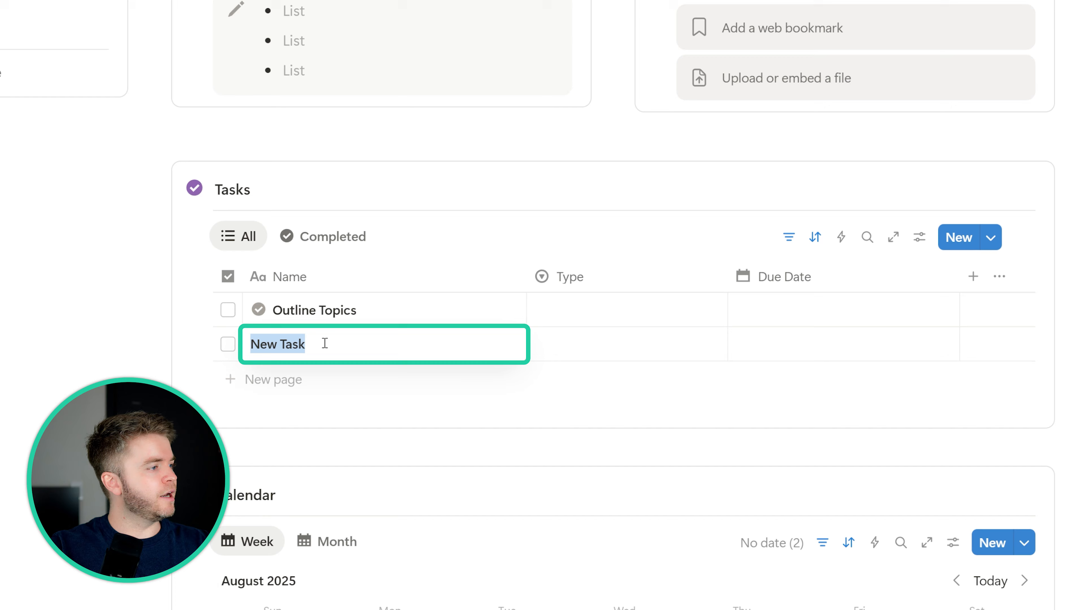
{"action": "type", "text": "Prepare Material"}
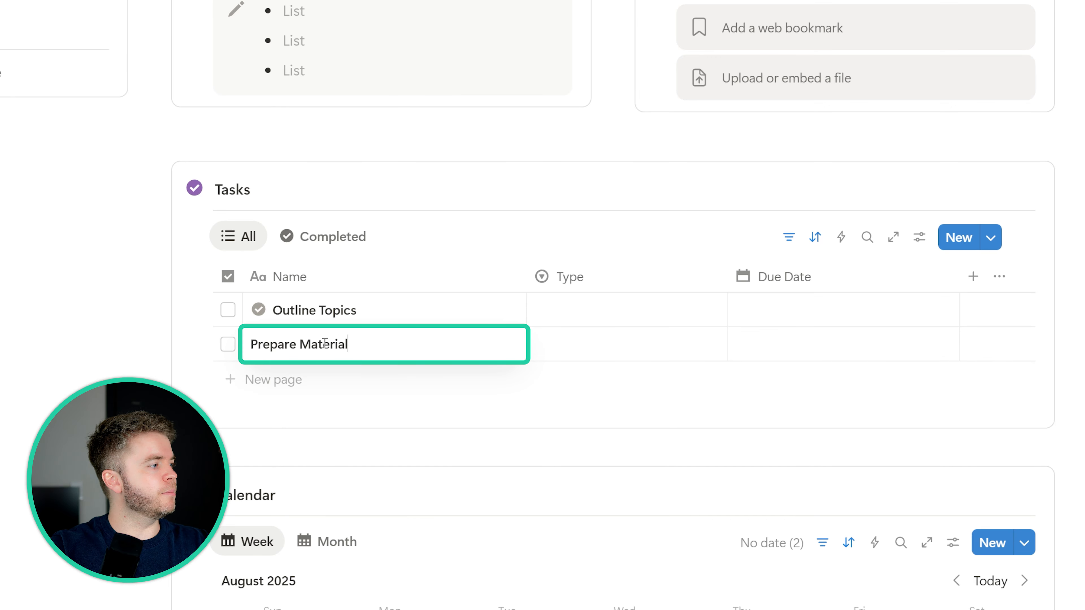
{"action": "type", "text": "s"}
{"action": "key", "text": "Return"}
- Add a third task named "Schedule Lessons" to the Tasks table
{"action": "left_click", "coordinate": [274, 379]}
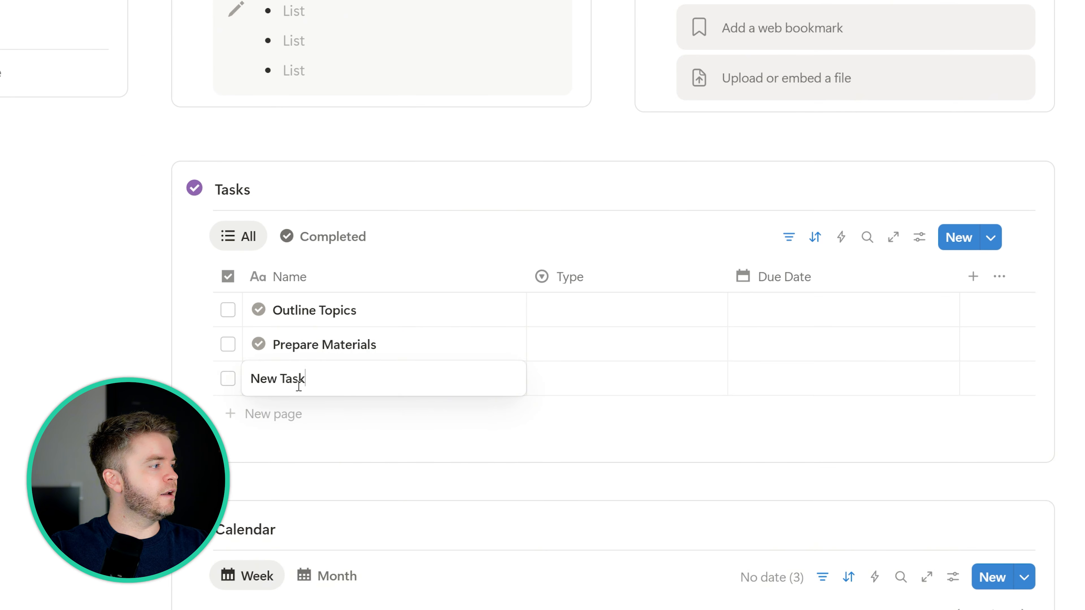
{"action": "key", "text": "ctrl+a"}
{"action": "type", "text": "Schedule L"}
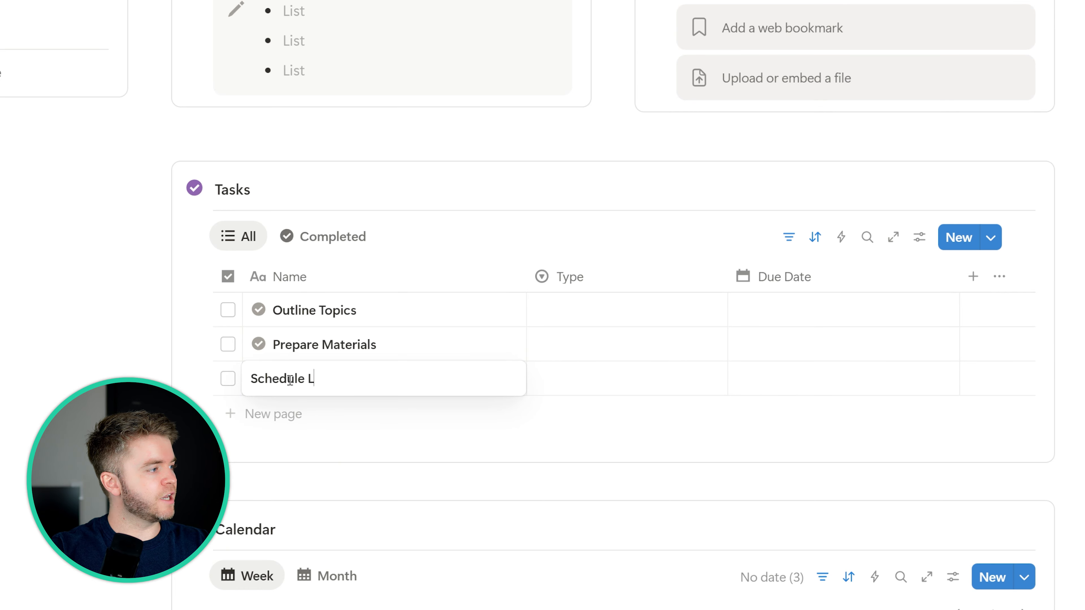
{"action": "type", "text": "essons"}
{"action": "key", "text": "Return"}
{"action": "key", "text": "Escape"}
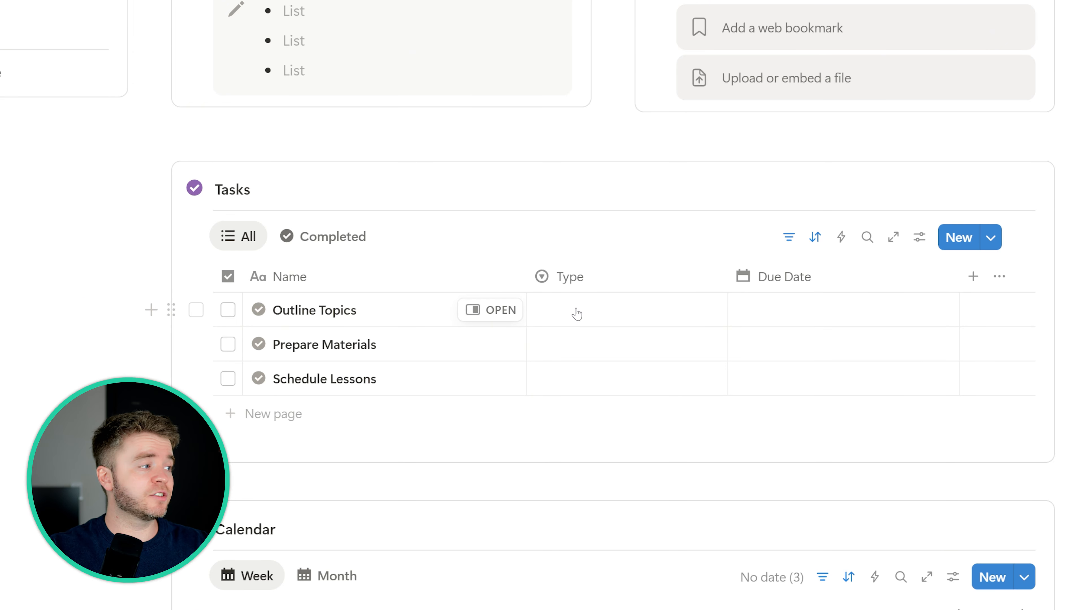
- Set the Type of the Outline Topics task to Brainstorm and of the Prepare Materials task to Write
{"action": "left_click", "coordinate": [589, 311]}
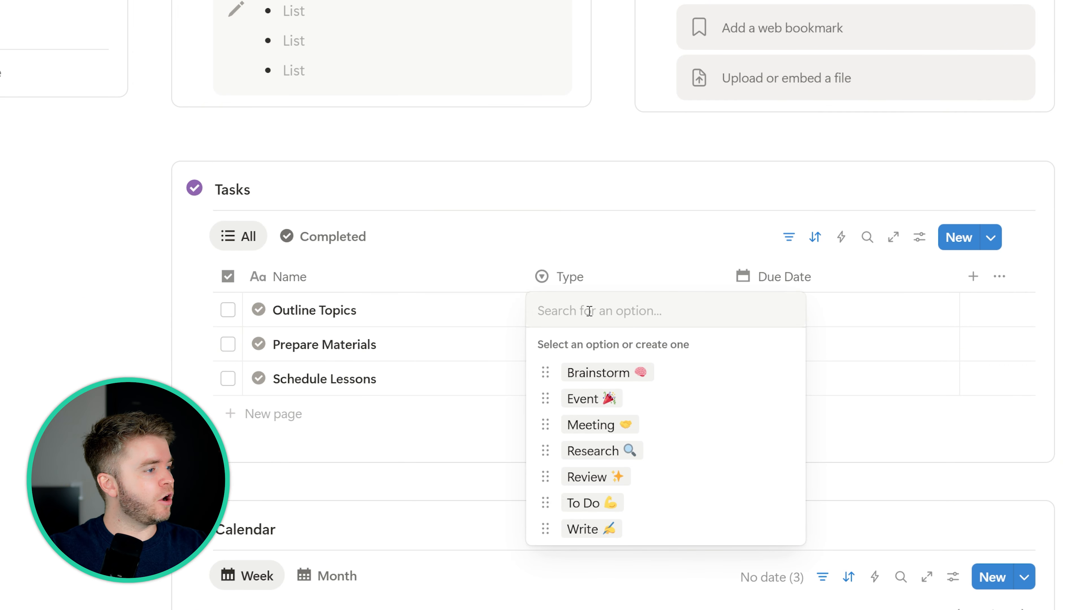
{"action": "left_click", "coordinate": [692, 375]}
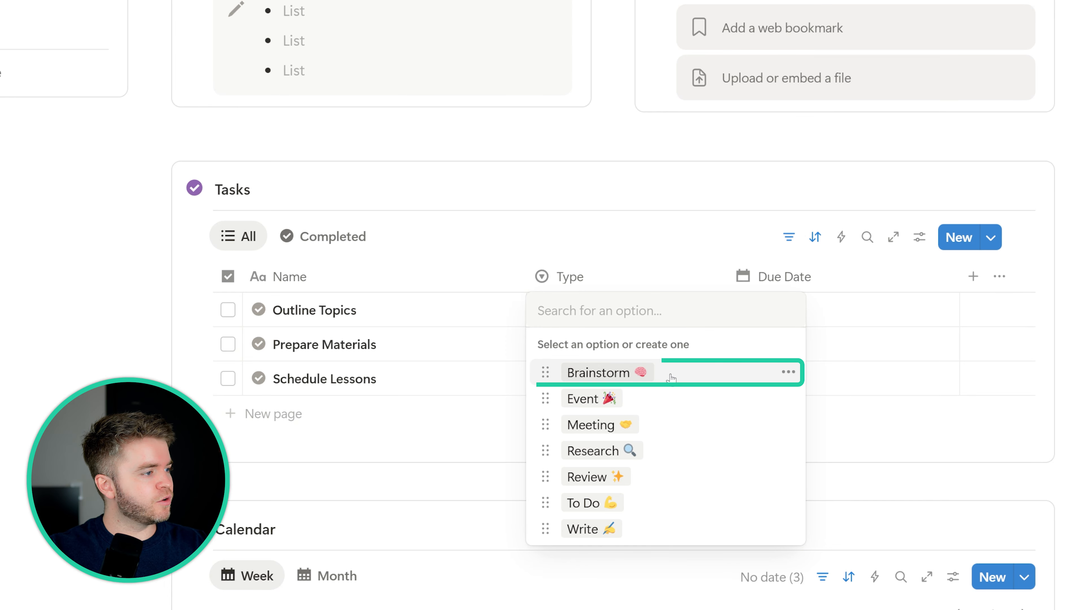
{"action": "left_click", "coordinate": [615, 310]}
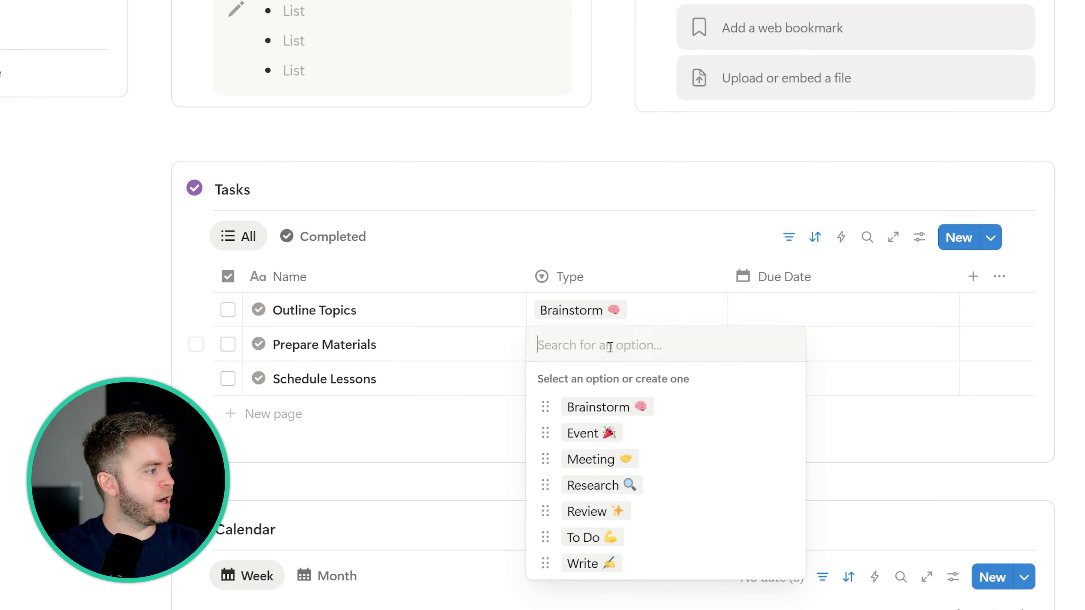
{"action": "left_click", "coordinate": [667, 563]}
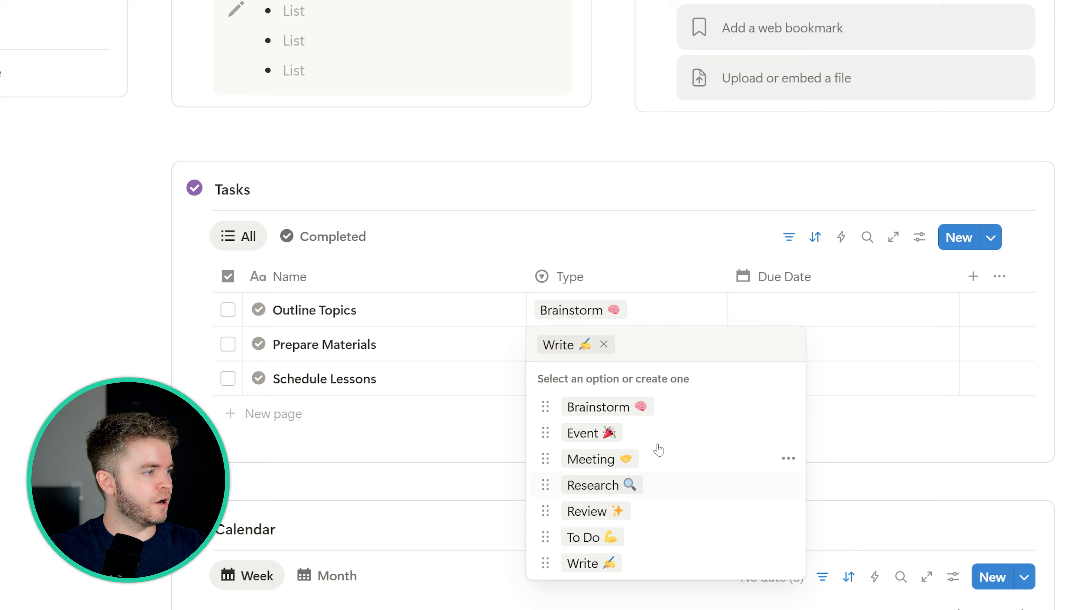
{"action": "key", "text": "Escape"}
- Set the Type of the Schedule Lessons task to To Do
{"action": "left_click", "coordinate": [603, 383]}
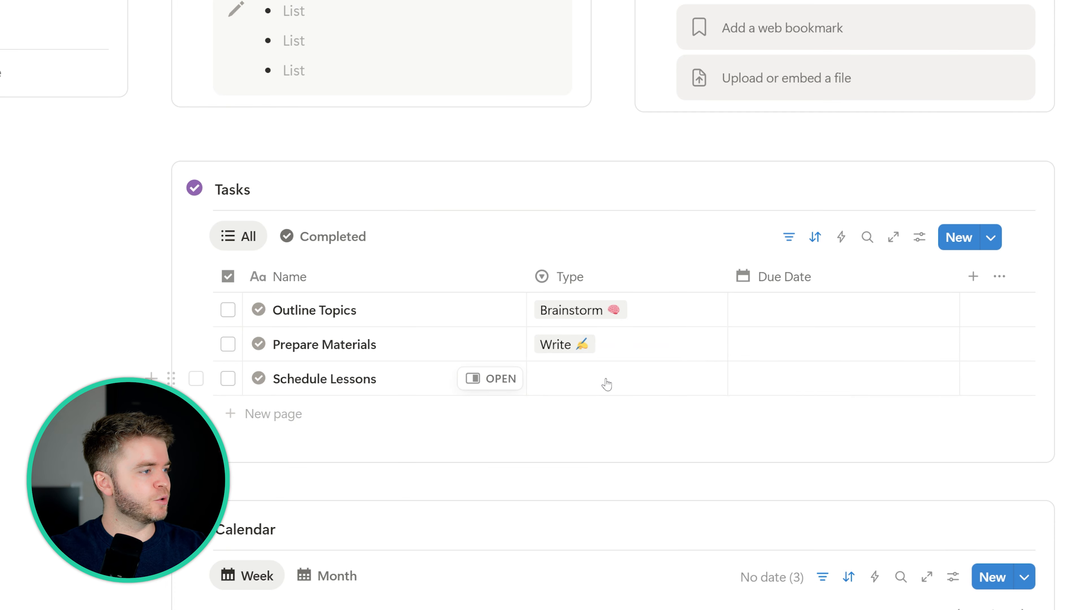
{"action": "left_click", "coordinate": [655, 572]}
{"action": "key", "text": "Escape"}
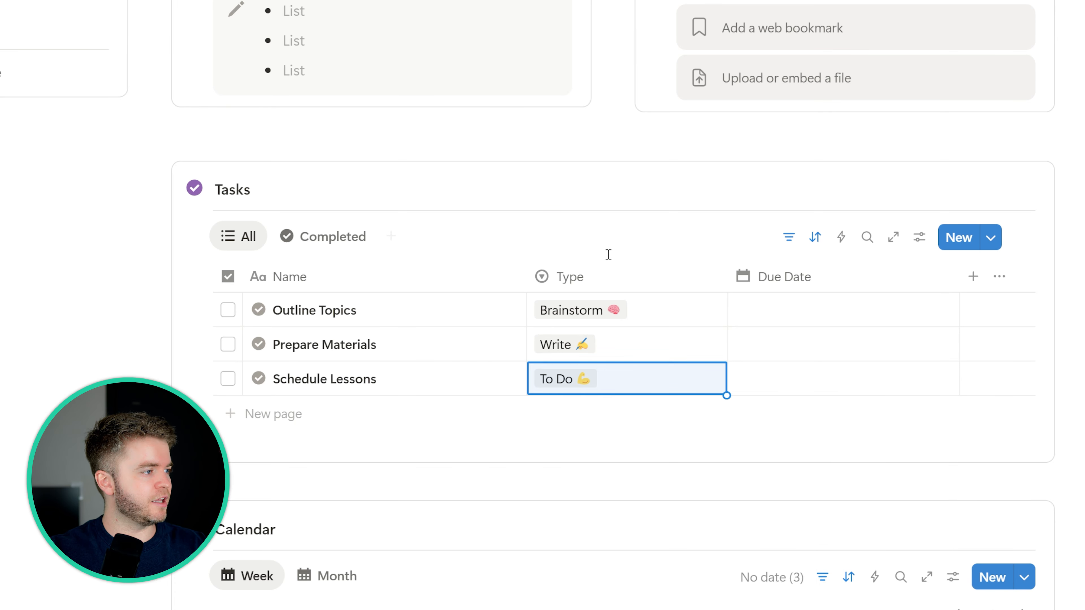
{"action": "left_click", "coordinate": [644, 236]}
- Set the Due Date of the Outline Topics task to August 25, 2025
{"action": "scroll", "coordinate": [700, 224], "scroll_direction": "down", "scroll_amount": 2}
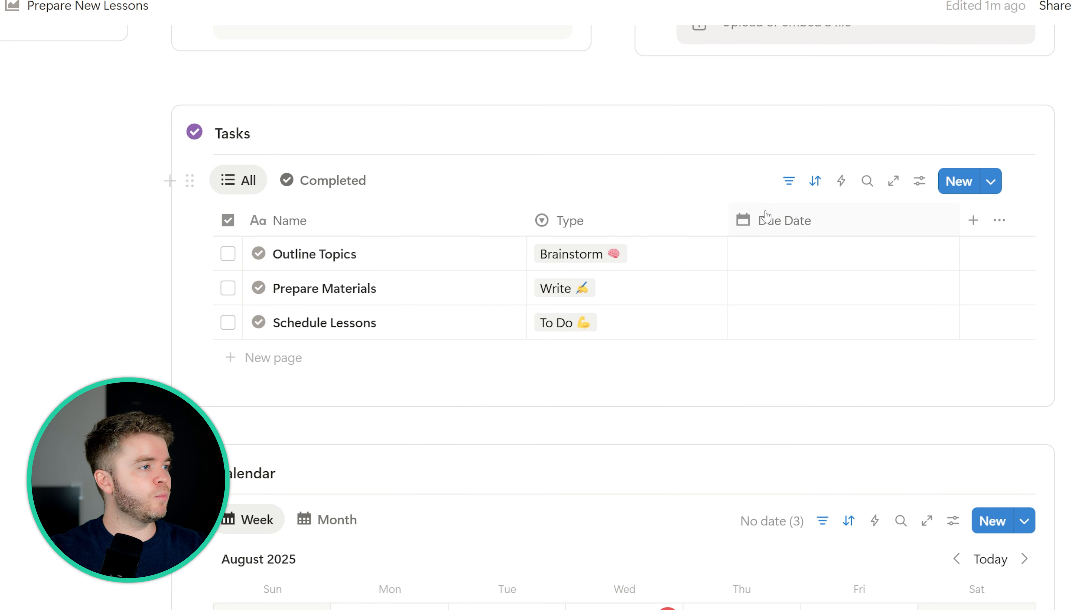
{"action": "left_click", "coordinate": [786, 260]}
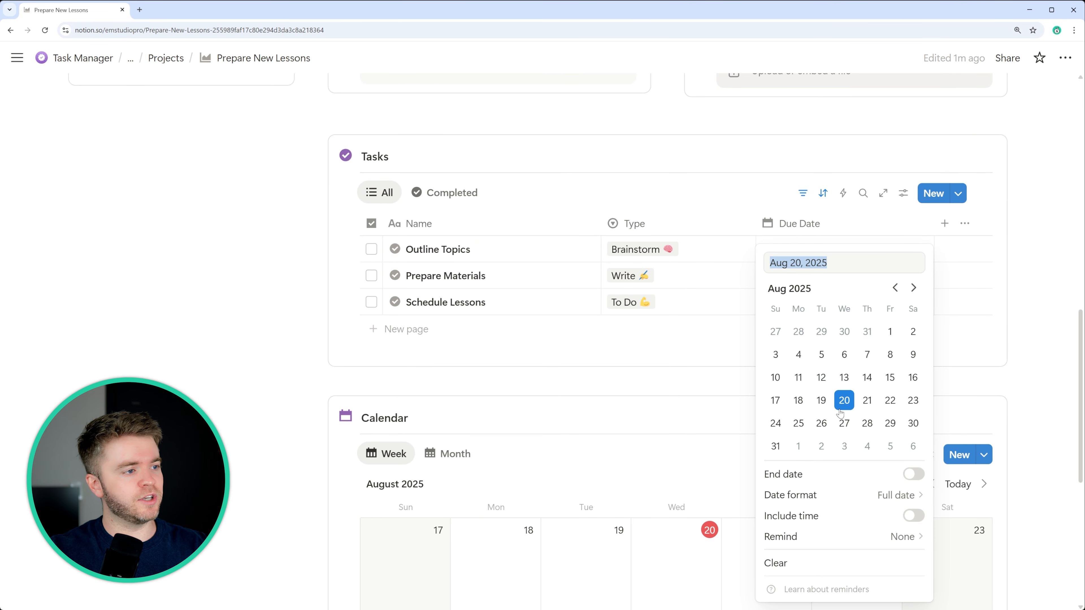
{"action": "left_click", "coordinate": [798, 423]}
{"action": "left_click", "coordinate": [722, 210]}
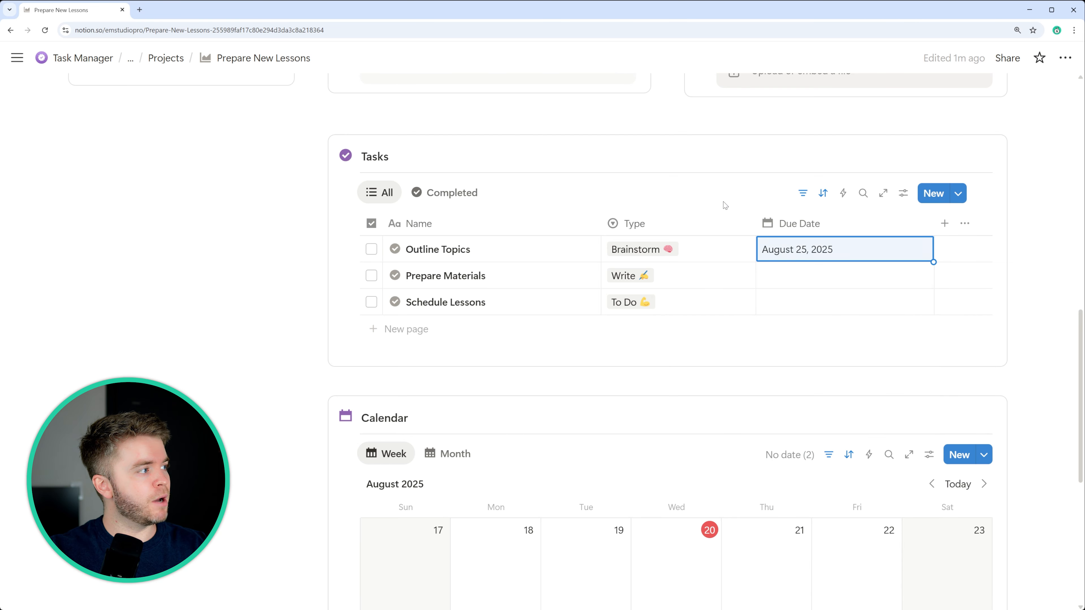
- Switch the project calendar to the month view and place the Prepare Materials and Schedule Lessons tasks together on August 19
{"action": "scroll", "coordinate": [600, 189], "scroll_direction": "down", "scroll_amount": 3}
{"action": "scroll", "coordinate": [585, 206], "scroll_direction": "up", "scroll_amount": 1}
{"action": "scroll", "coordinate": [607, 266], "scroll_direction": "down", "scroll_amount": 3}
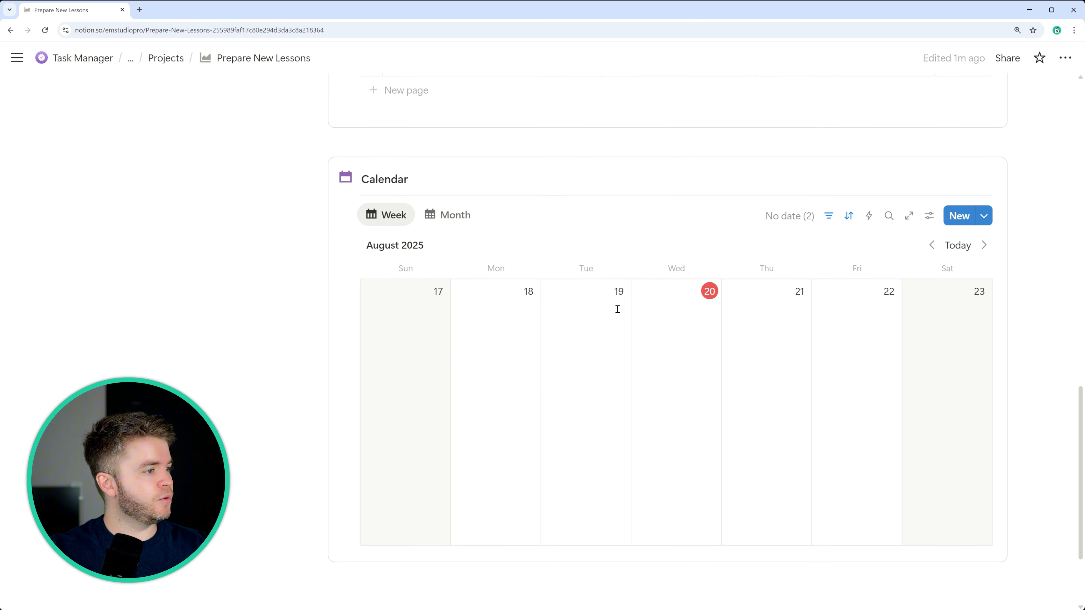
{"action": "scroll", "coordinate": [702, 246], "scroll_direction": "up", "scroll_amount": 2}
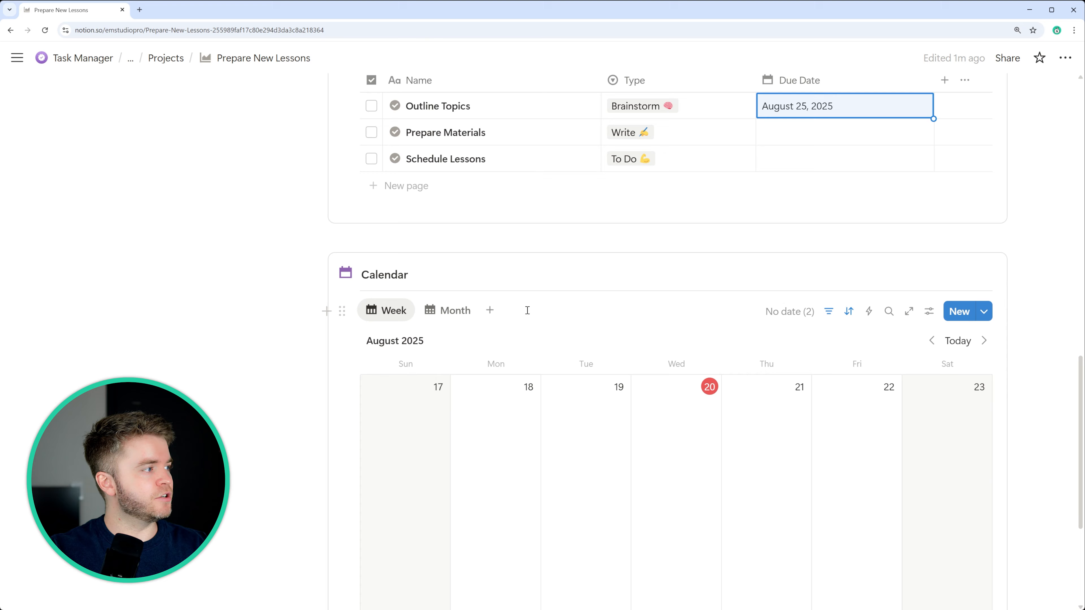
{"action": "scroll", "coordinate": [551, 299], "scroll_direction": "up", "scroll_amount": 2}
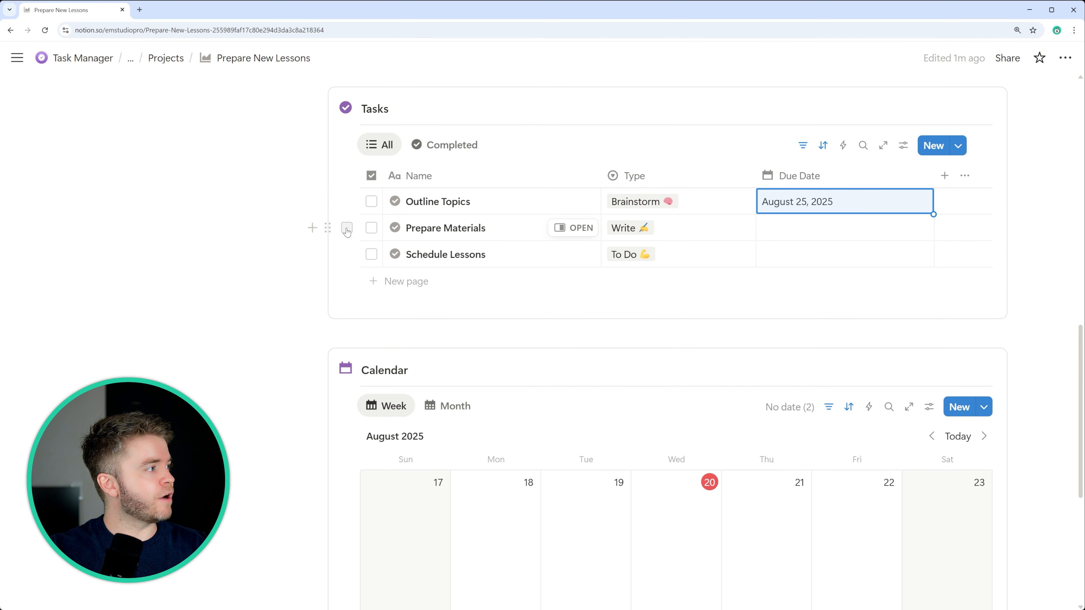
{"action": "left_click", "coordinate": [347, 228]}
{"action": "left_click", "coordinate": [346, 254]}
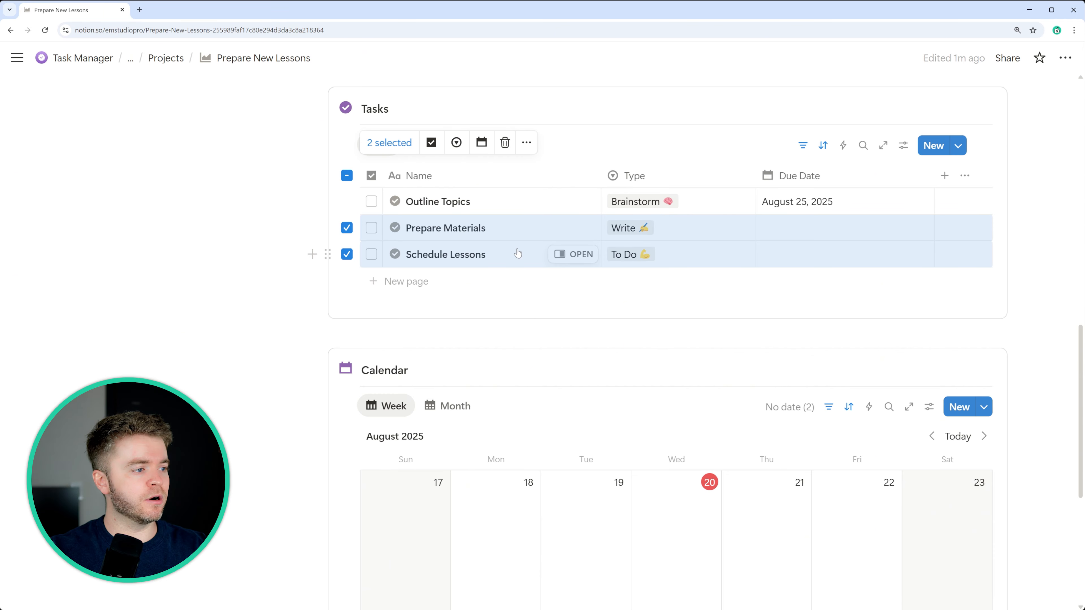
{"action": "scroll", "coordinate": [519, 253], "scroll_direction": "down", "scroll_amount": 2}
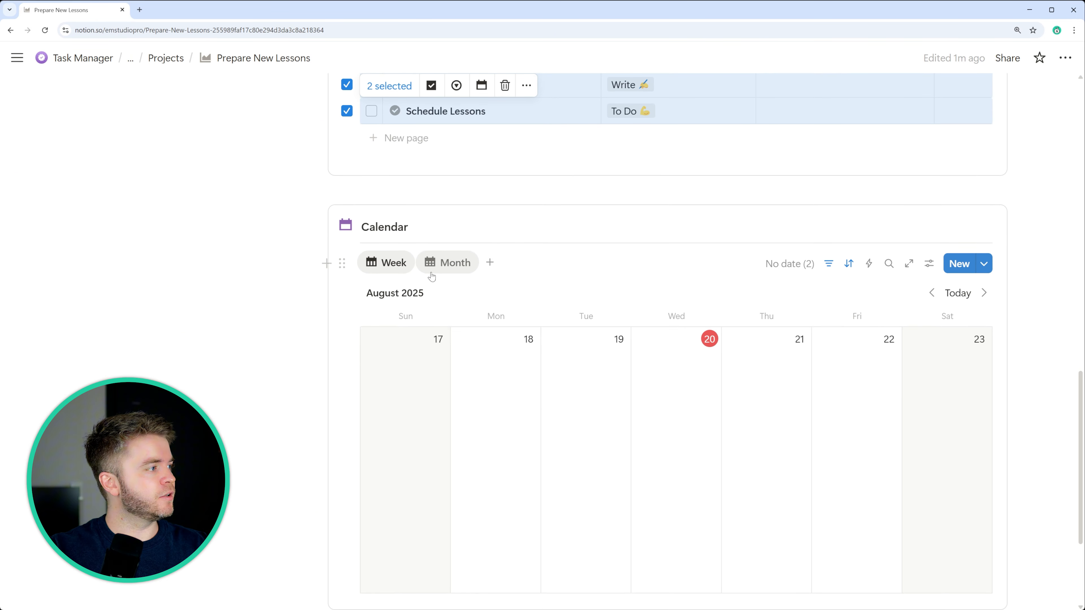
{"action": "left_click", "coordinate": [448, 262]}
{"action": "scroll", "coordinate": [641, 263], "scroll_direction": "down", "scroll_amount": 4}
{"action": "scroll", "coordinate": [641, 263], "scroll_direction": "down", "scroll_amount": 4}
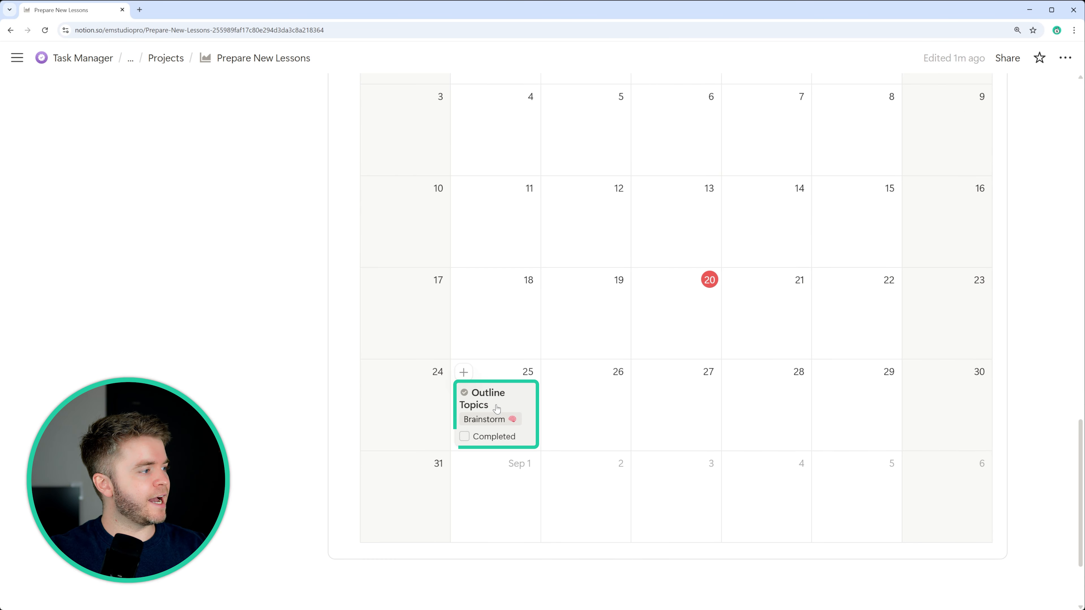
{"action": "scroll", "coordinate": [497, 407], "scroll_direction": "up", "scroll_amount": 10}
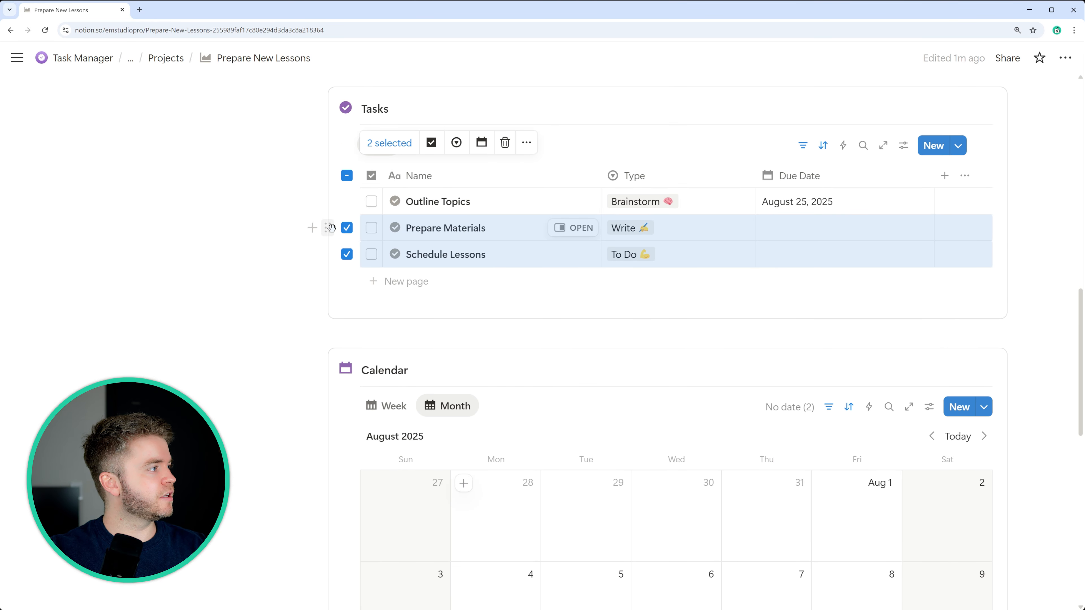
{"action": "left_click_drag", "start_coordinate": [328, 254], "coordinate": [577, 383]}
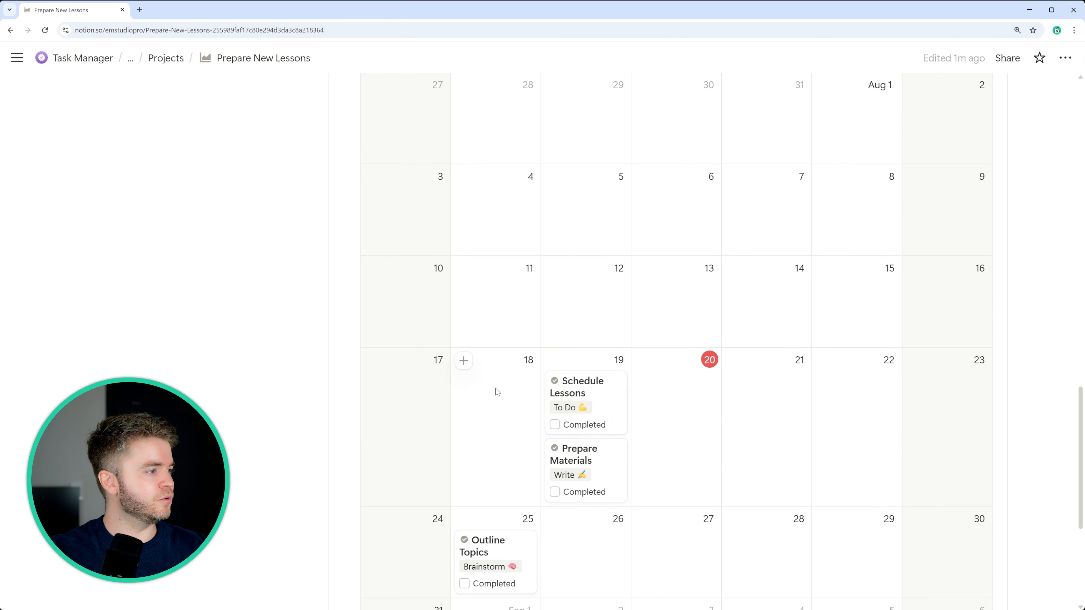
- Reschedule Prepare Materials to August 27 and Schedule Lessons to August 29 in the month calendar
{"action": "scroll", "coordinate": [509, 398], "scroll_direction": "down", "scroll_amount": 1}
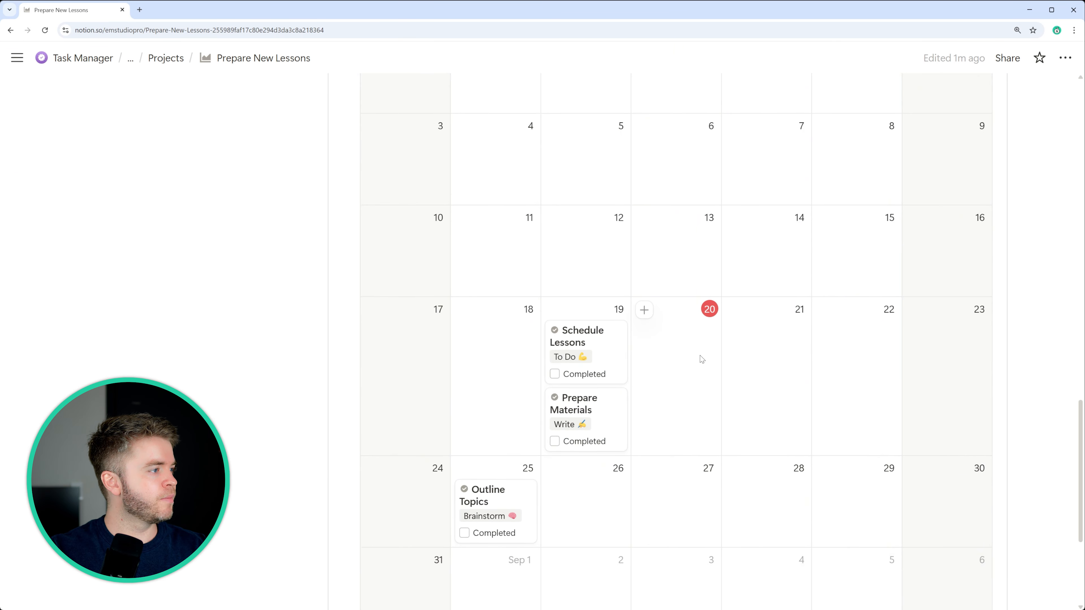
{"action": "scroll", "coordinate": [641, 338], "scroll_direction": "down", "scroll_amount": 2}
{"action": "left_click_drag", "start_coordinate": [580, 319], "coordinate": [684, 391]}
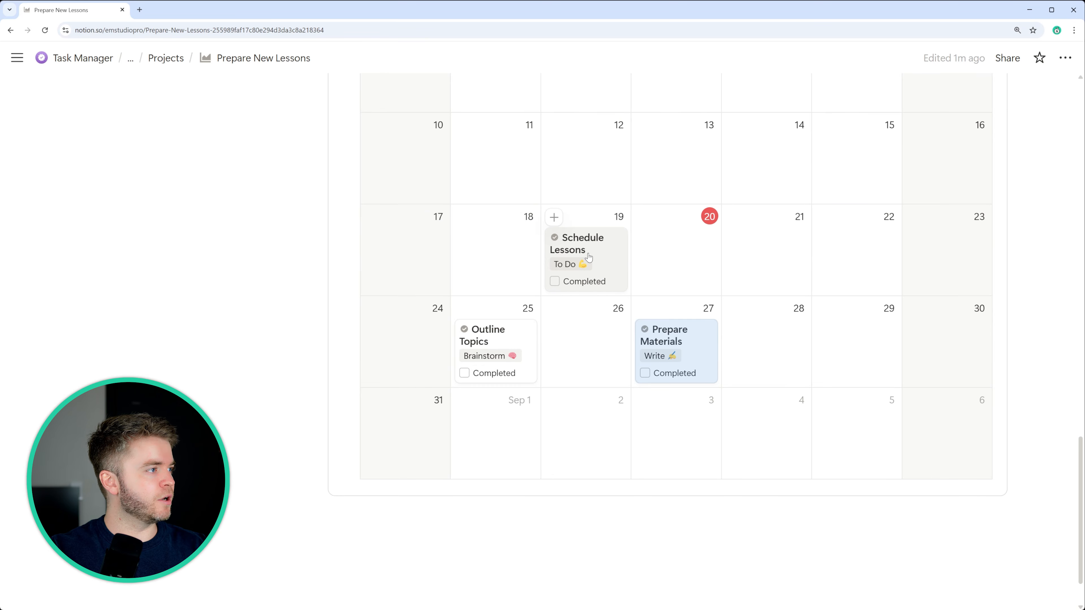
{"action": "left_click_drag", "start_coordinate": [596, 257], "coordinate": [855, 316]}
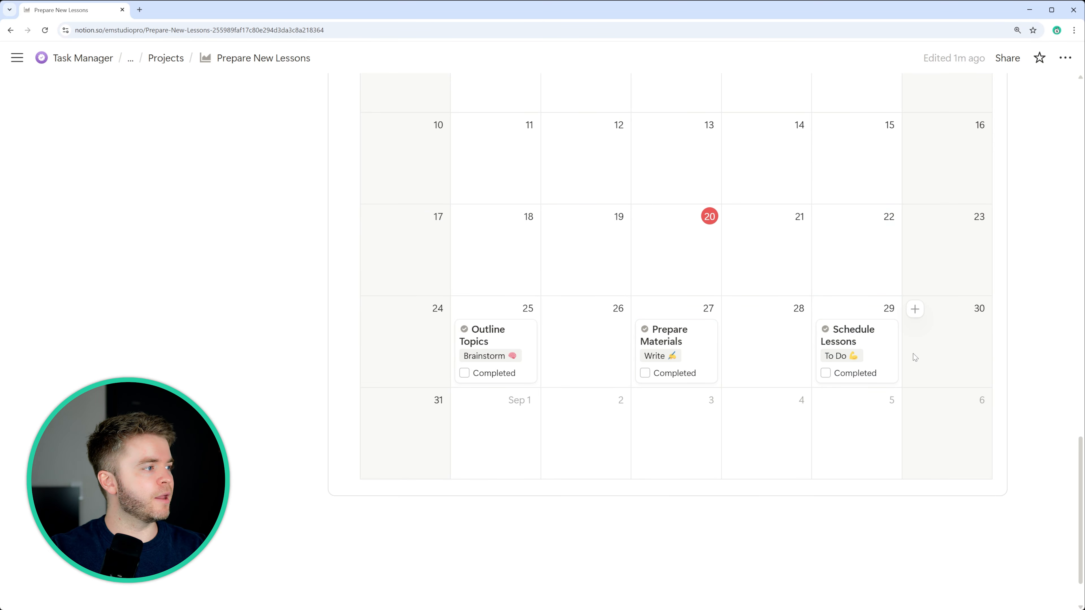
- Mark the Outline Topics task as completed in the Tasks table
{"action": "scroll", "coordinate": [915, 357], "scroll_direction": "up", "scroll_amount": 12}
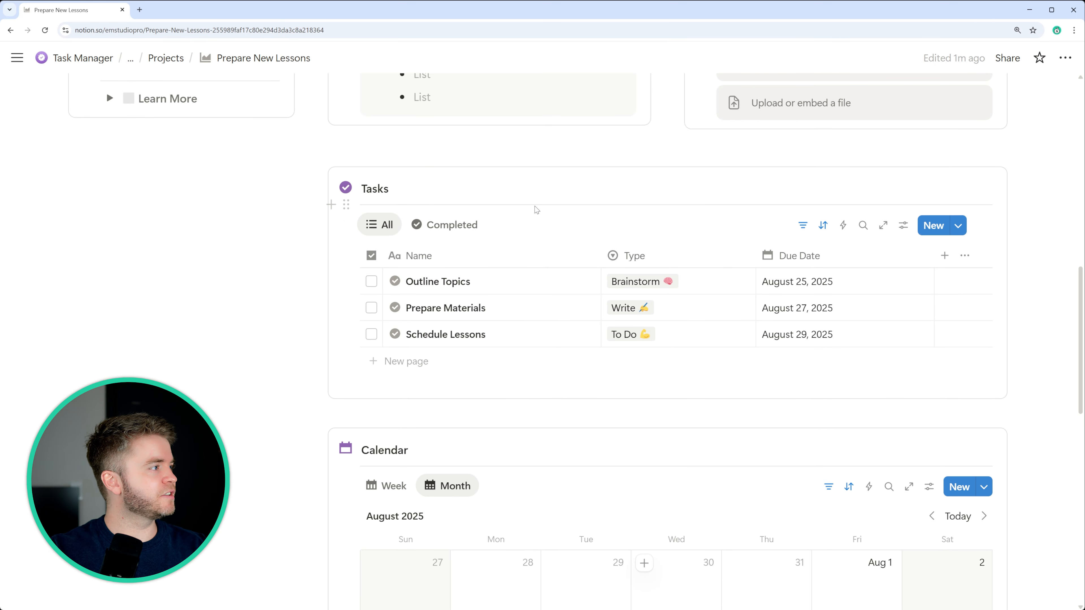
{"action": "scroll", "coordinate": [538, 208], "scroll_direction": "up", "scroll_amount": 1}
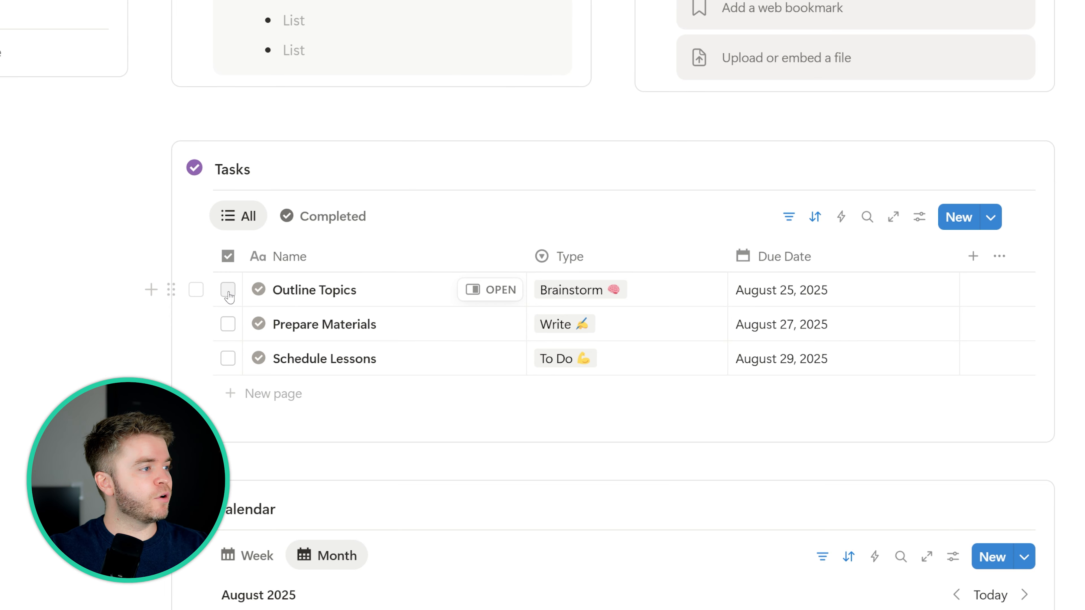
{"action": "left_click", "coordinate": [228, 290]}
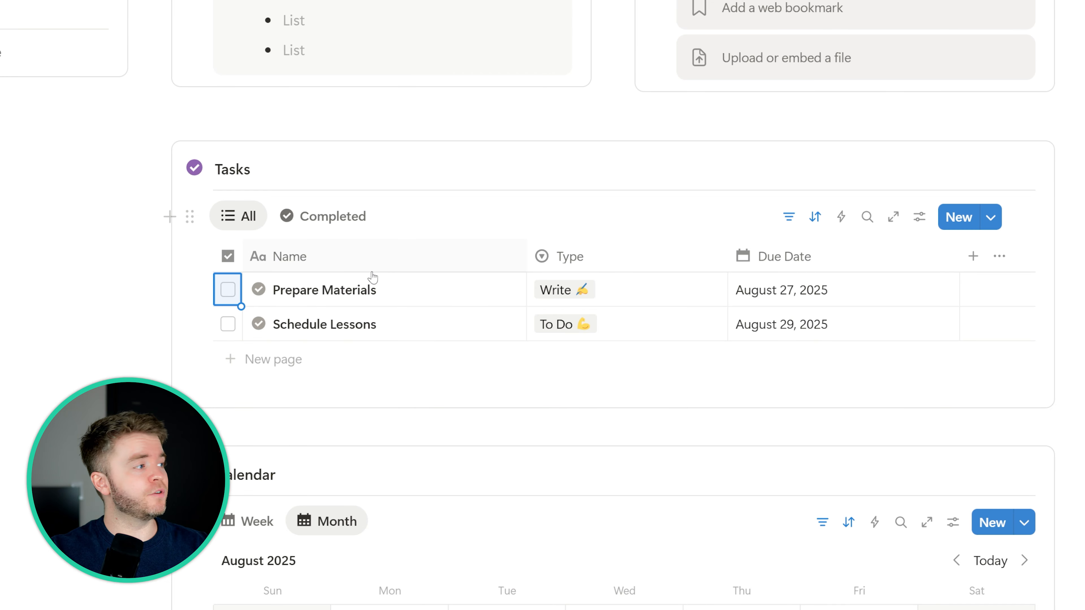
- In the completed tasks view, narrow the Name column and delete the duplicate Outline Topics task dated August 25, 2025
{"action": "left_click", "coordinate": [329, 216]}
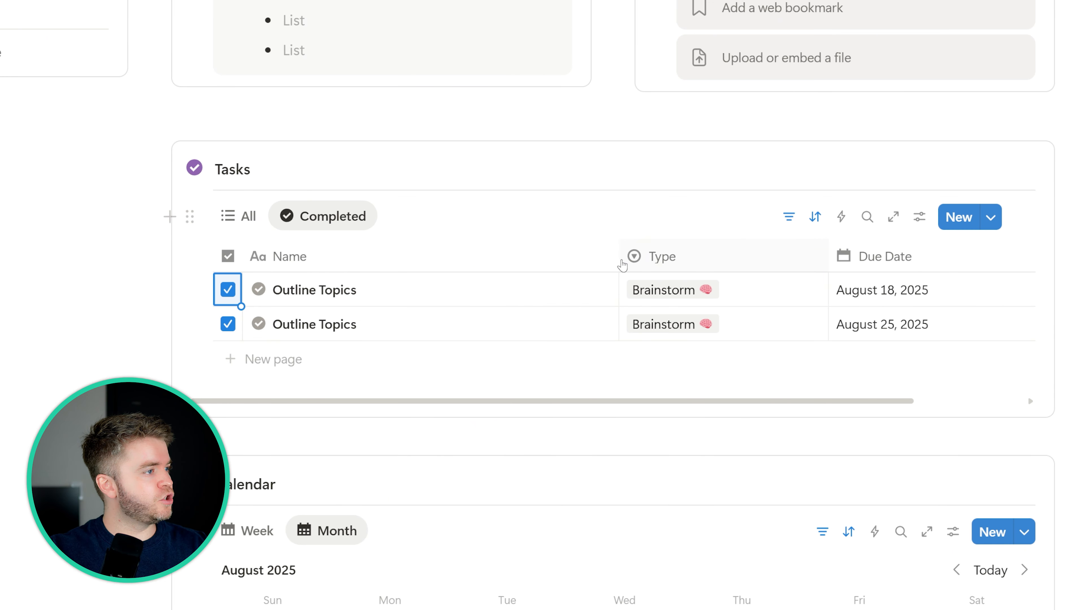
{"action": "left_click_drag", "start_coordinate": [619, 261], "coordinate": [468, 261]}
{"action": "left_click", "coordinate": [228, 324]}
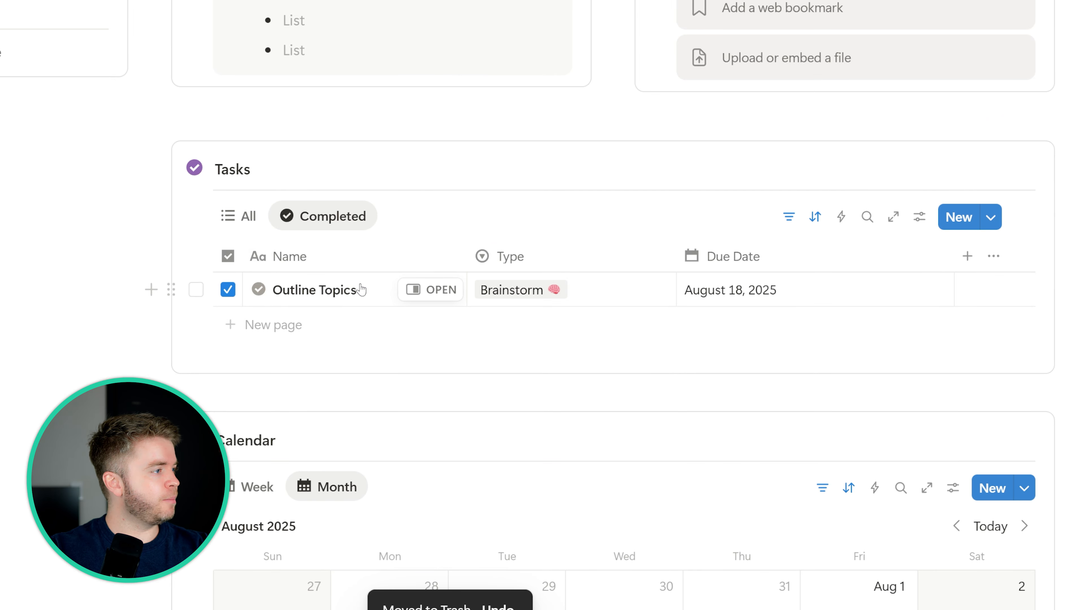
- Mark the Prepare Materials task as completed directly on its calendar card for August 27
{"action": "scroll", "coordinate": [363, 325], "scroll_direction": "down", "scroll_amount": 10}
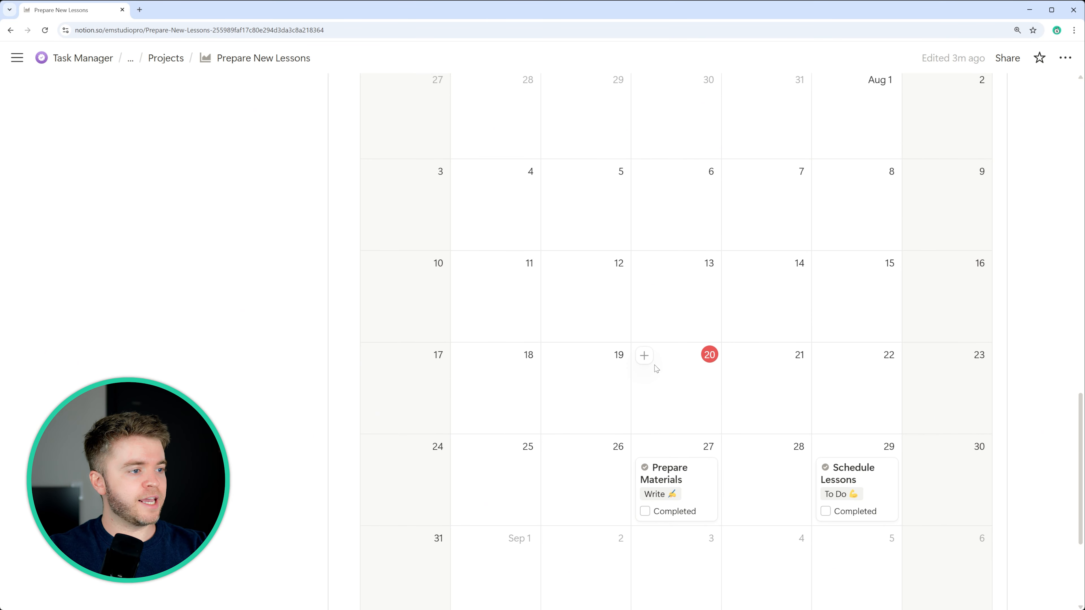
{"action": "scroll", "coordinate": [647, 376], "scroll_direction": "down", "scroll_amount": 2}
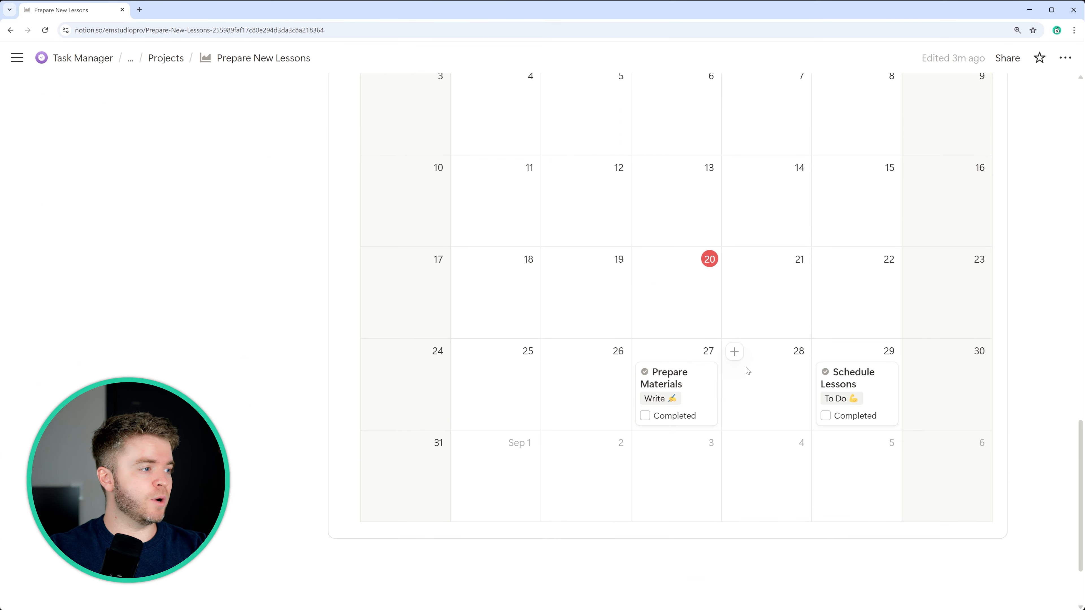
{"action": "left_click", "coordinate": [645, 417]}
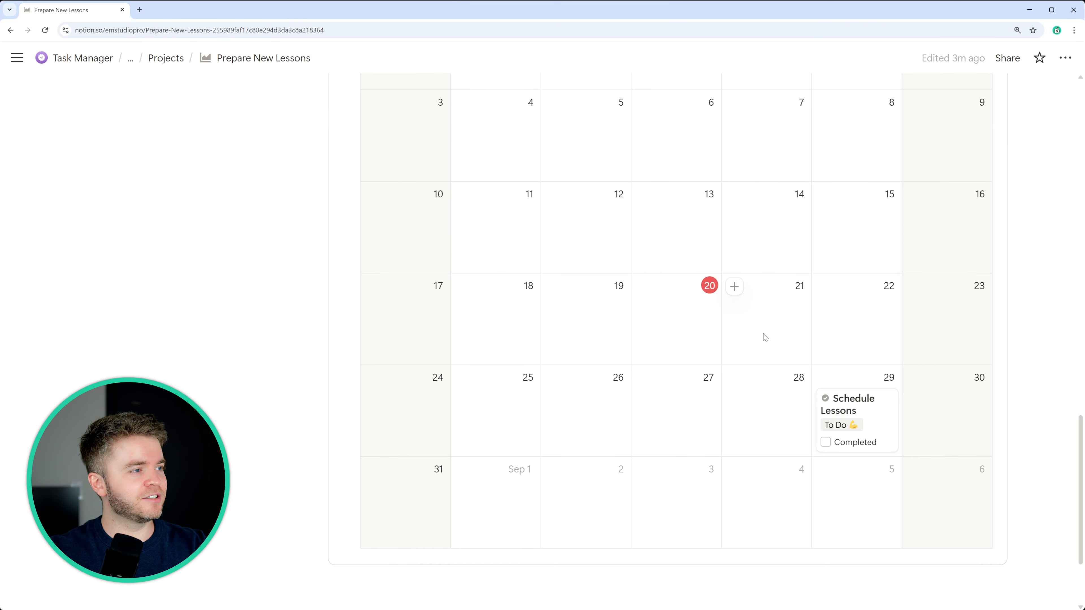
- Inspect the project's Completion progress and the formula behind it, leaving the formula as it is
{"action": "scroll", "coordinate": [749, 339], "scroll_direction": "up", "scroll_amount": 10}
{"action": "scroll", "coordinate": [331, 365], "scroll_direction": "up", "scroll_amount": 12}
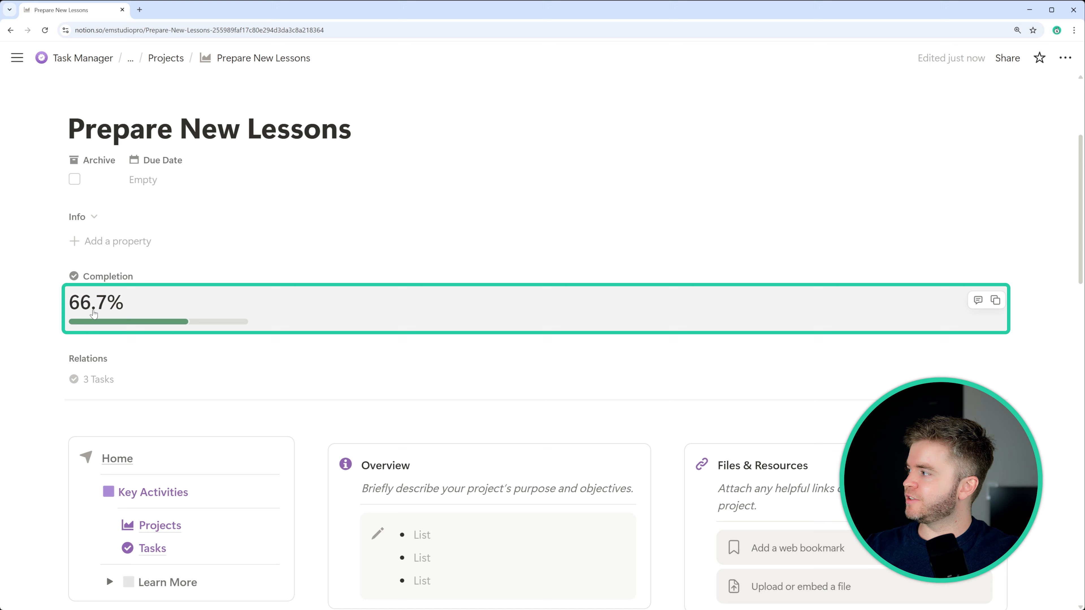
{"action": "left_click", "coordinate": [158, 305]}
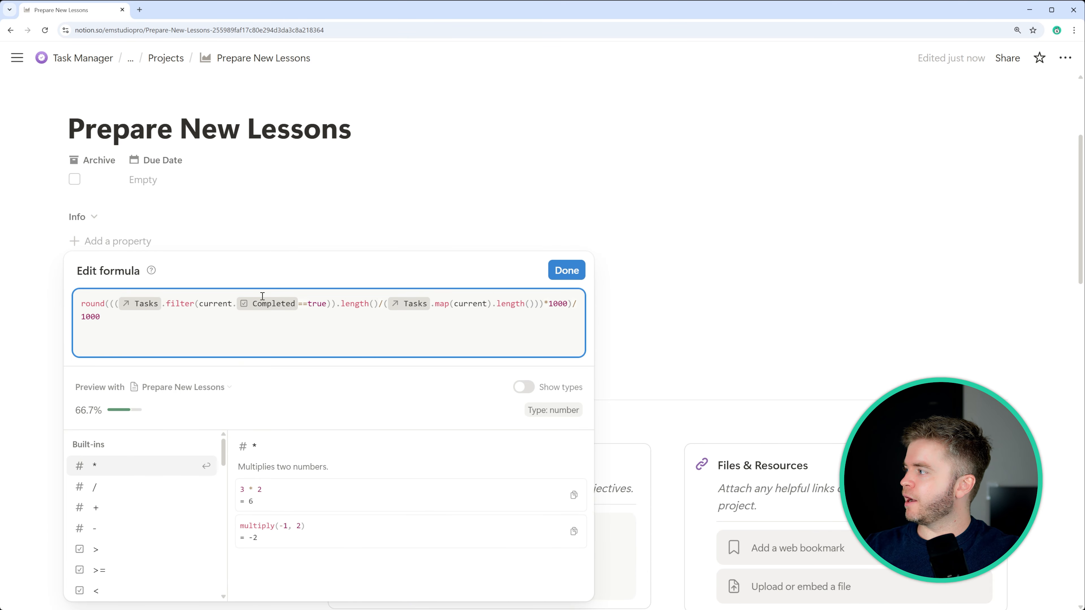
{"action": "left_click", "coordinate": [293, 229]}
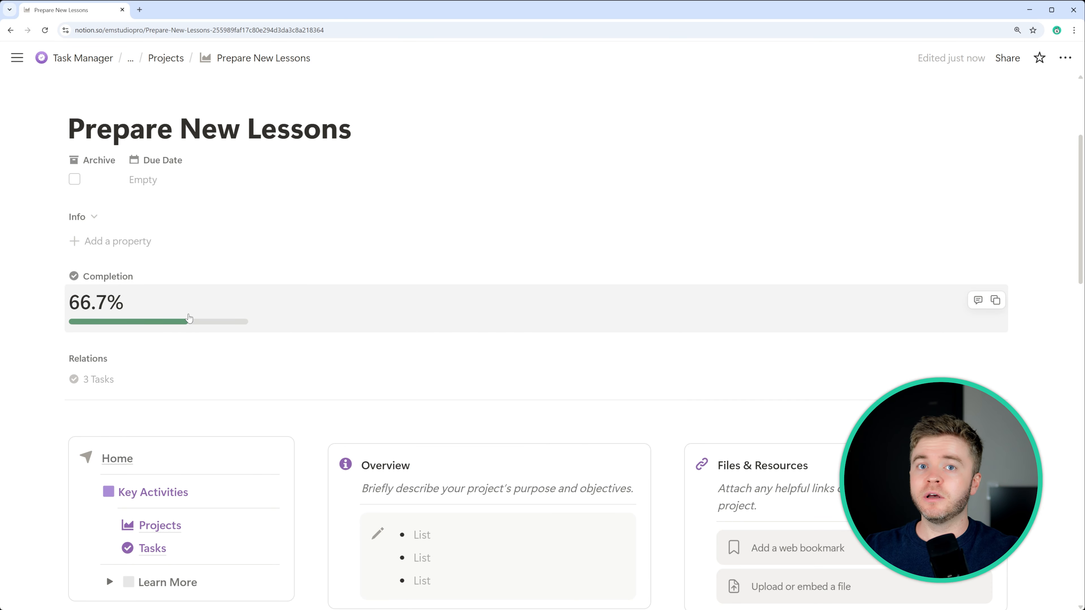
- Review the tasks linked to the project through its Tasks relation
{"action": "scroll", "coordinate": [166, 350], "scroll_direction": "down", "scroll_amount": 1}
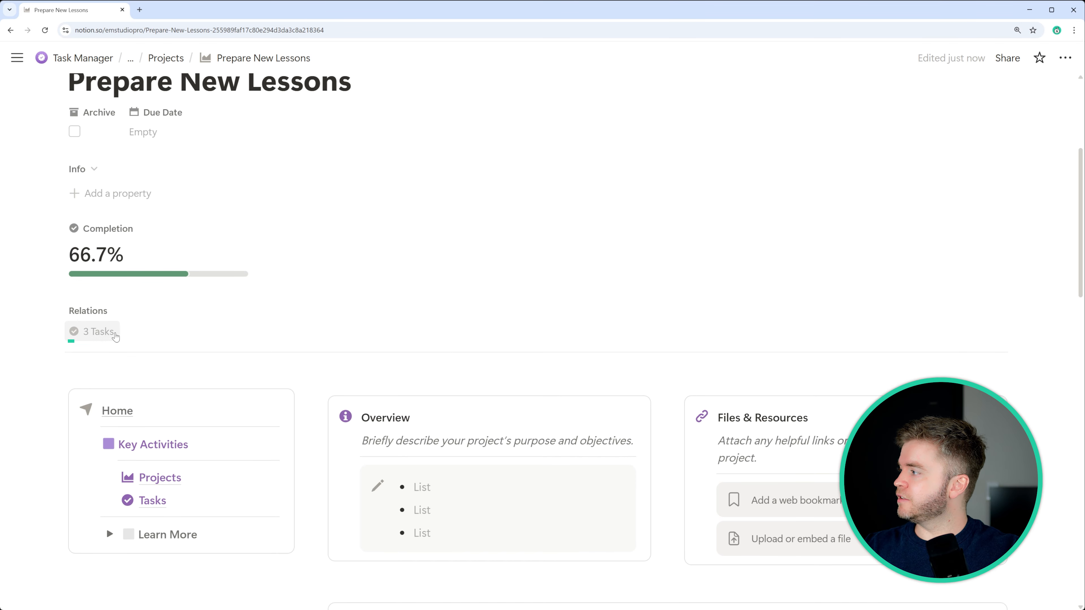
{"action": "left_click", "coordinate": [96, 338]}
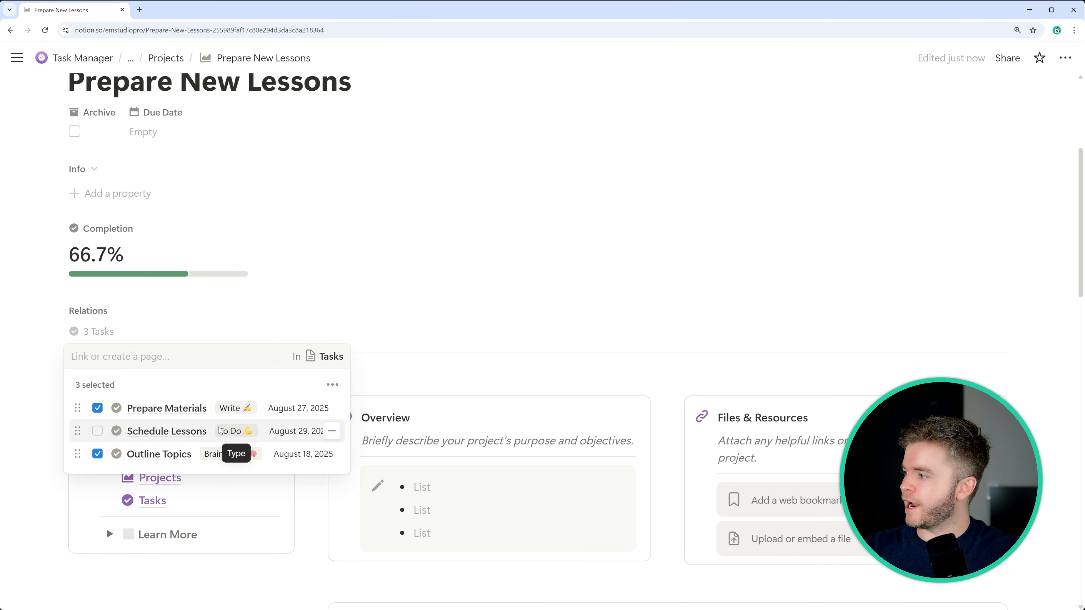
{"action": "left_click", "coordinate": [459, 398]}
- Compare the All and Completed views of the project's Tasks table
{"action": "scroll", "coordinate": [459, 399], "scroll_direction": "down", "scroll_amount": 8}
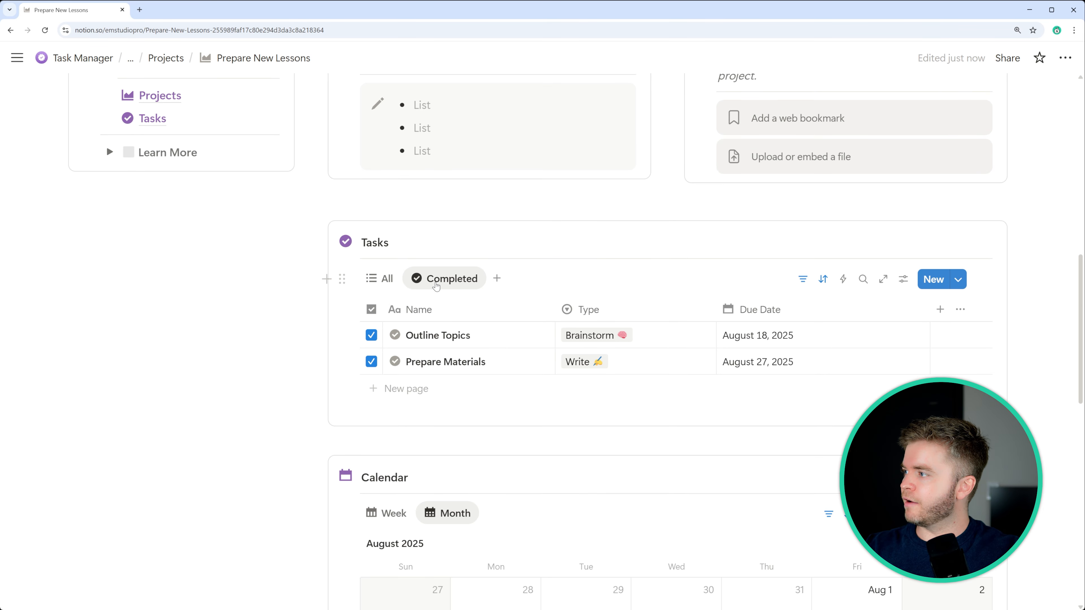
{"action": "left_click", "coordinate": [380, 281]}
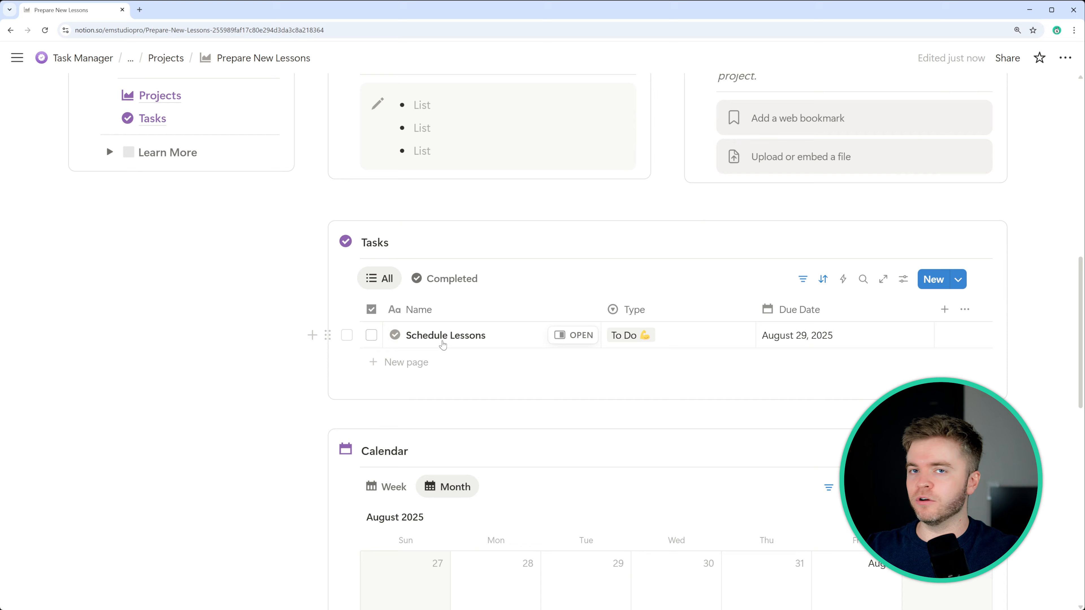
{"action": "left_click", "coordinate": [446, 281]}
- Mark the Outline Topics task as not completed in the completed tasks view
{"action": "scroll", "coordinate": [263, 362], "scroll_direction": "up", "scroll_amount": 10}
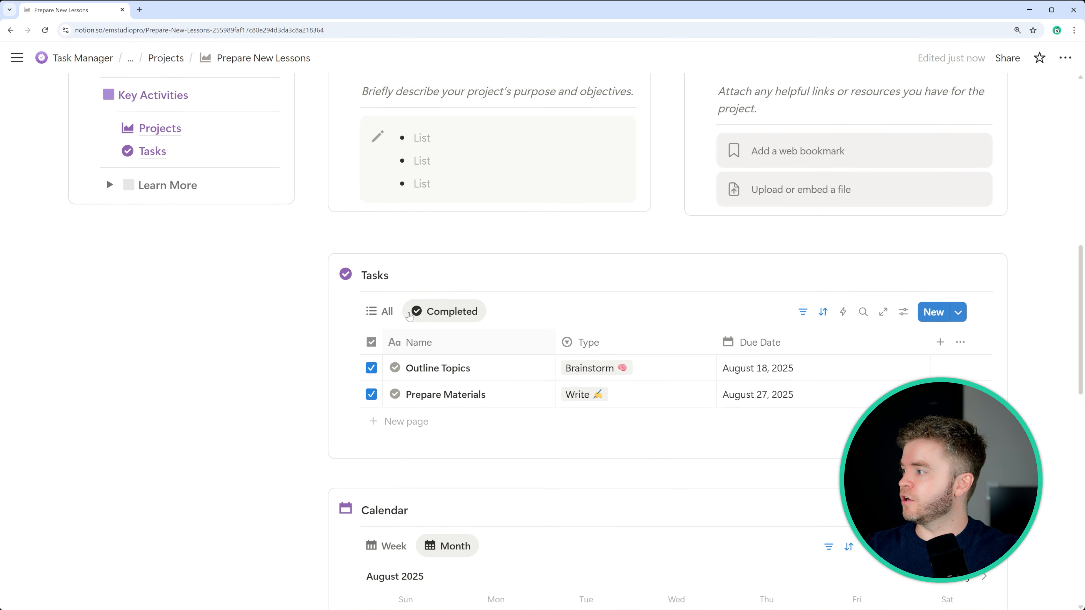
{"action": "scroll", "coordinate": [223, 419], "scroll_direction": "down", "scroll_amount": 9}
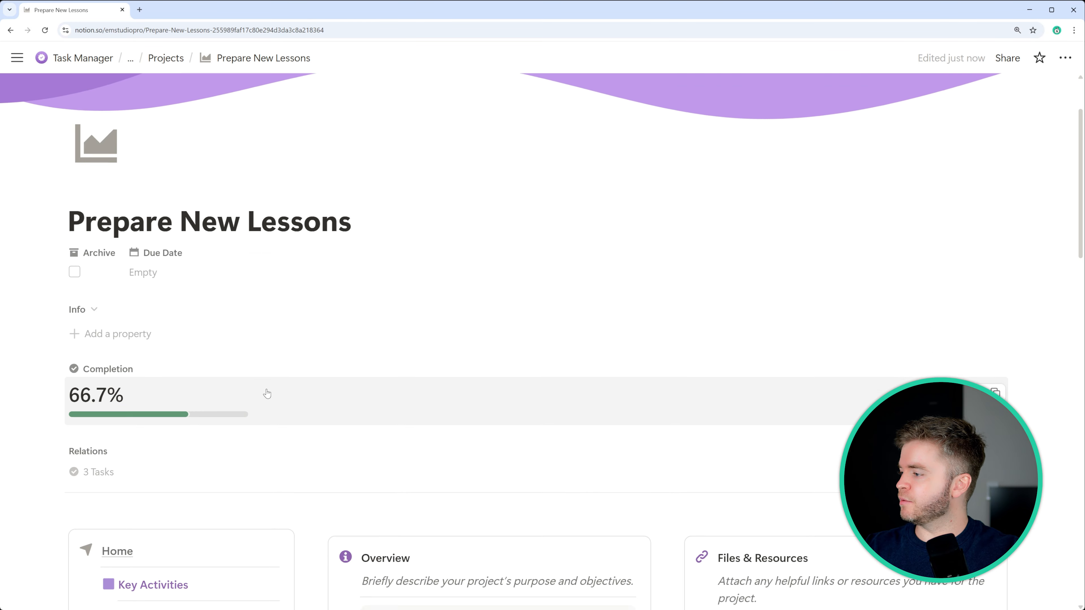
{"action": "scroll", "coordinate": [443, 522], "scroll_direction": "down", "scroll_amount": 2}
{"action": "left_click", "coordinate": [372, 431]}
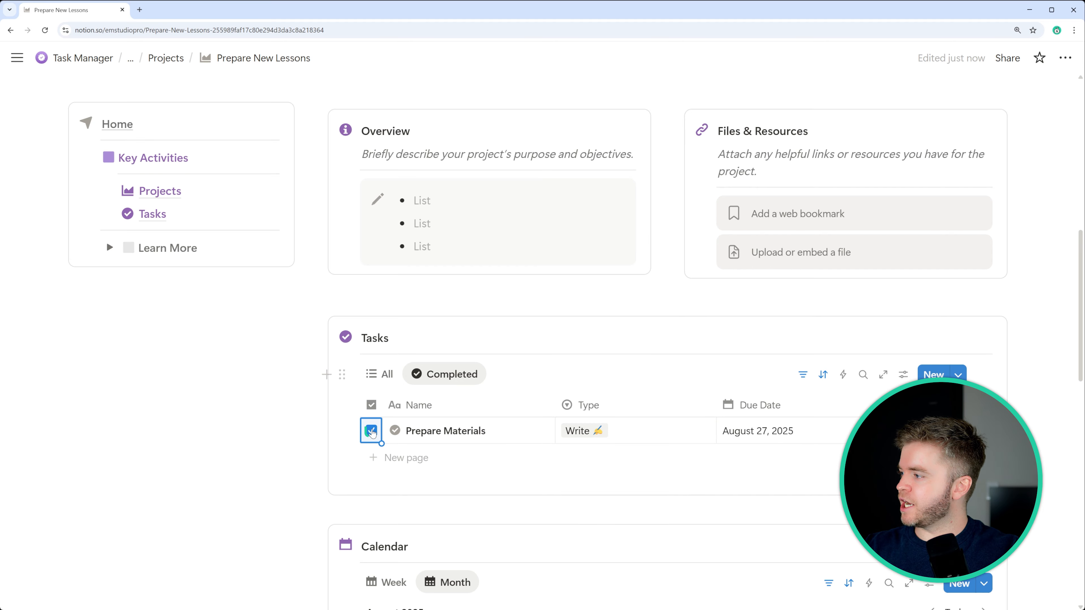
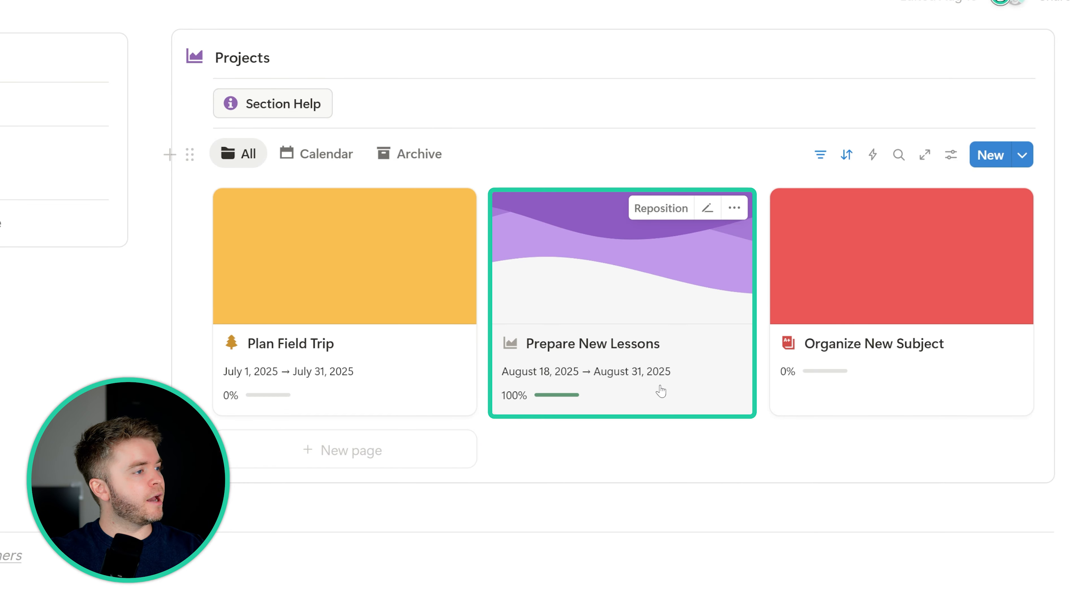
- Show the projects in the Calendar view and examine where Prepare New Lessons is scheduled in August 2025
{"action": "left_click", "coordinate": [326, 154]}
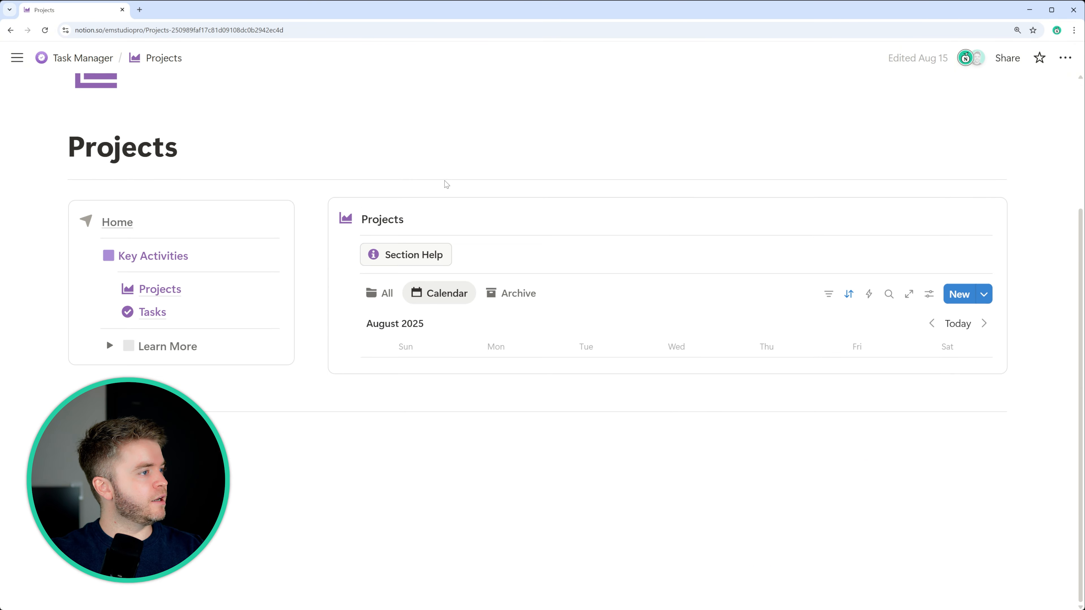
{"action": "scroll", "coordinate": [643, 239], "scroll_direction": "down", "scroll_amount": 6}
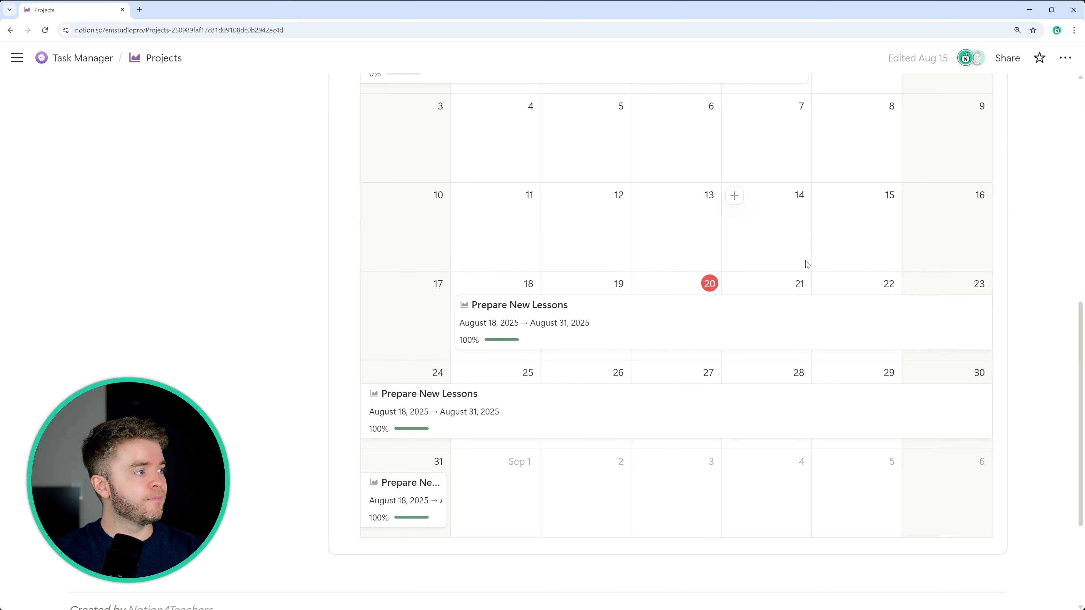
{"action": "scroll", "coordinate": [807, 264], "scroll_direction": "up", "scroll_amount": 4}
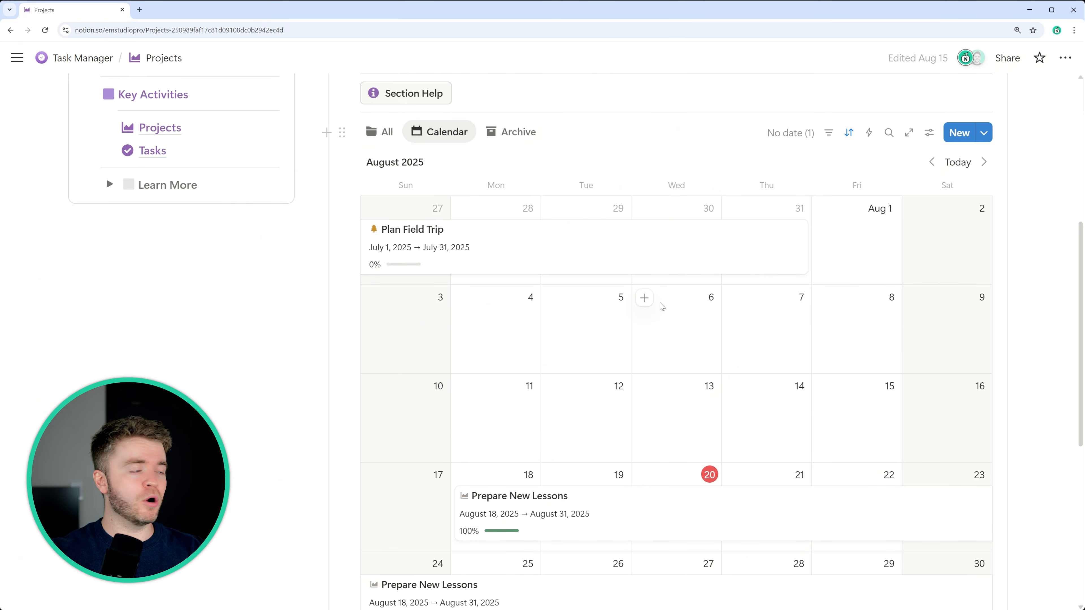
{"action": "scroll", "coordinate": [658, 304], "scroll_direction": "down", "scroll_amount": 2}
{"action": "scroll", "coordinate": [651, 364], "scroll_direction": "down", "scroll_amount": 3}
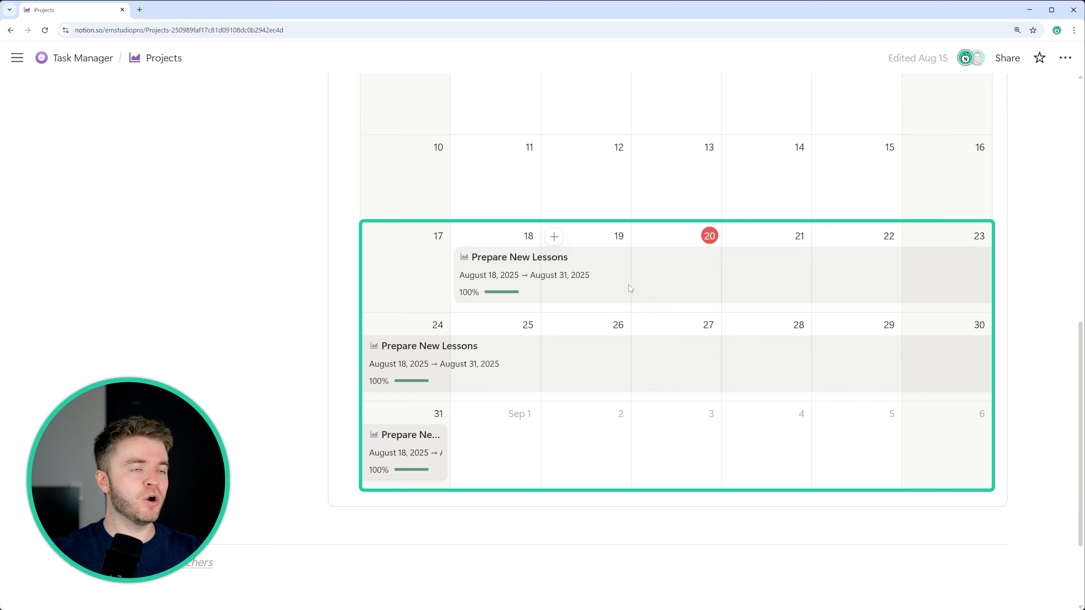
- Open the Prepare New Lessons project from the calendar as a full page and review its properties and sections
{"action": "left_click", "coordinate": [670, 278]}
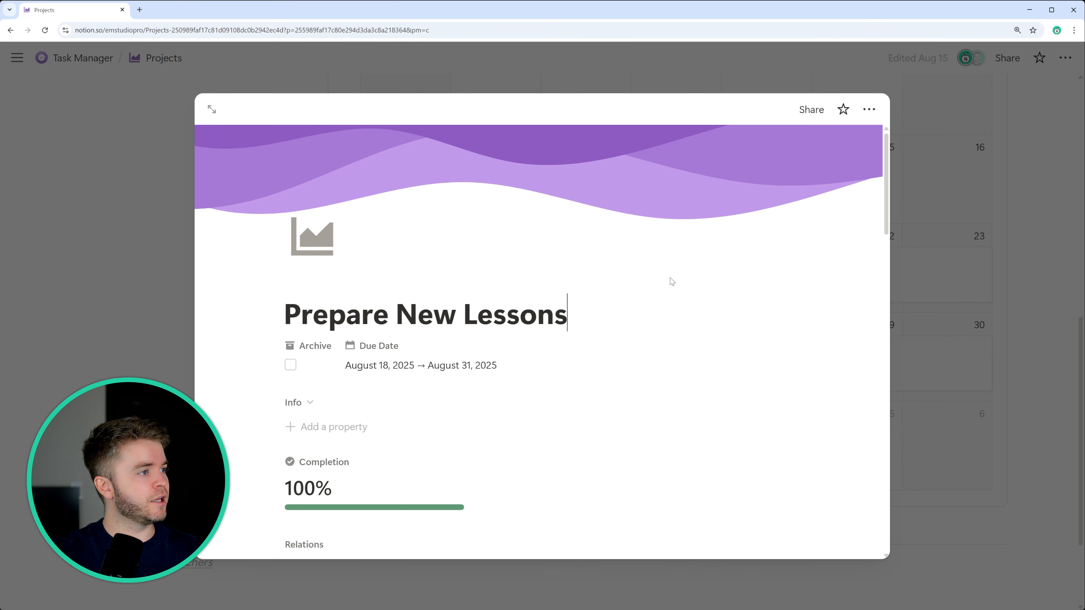
{"action": "scroll", "coordinate": [670, 279], "scroll_direction": "down", "scroll_amount": 10}
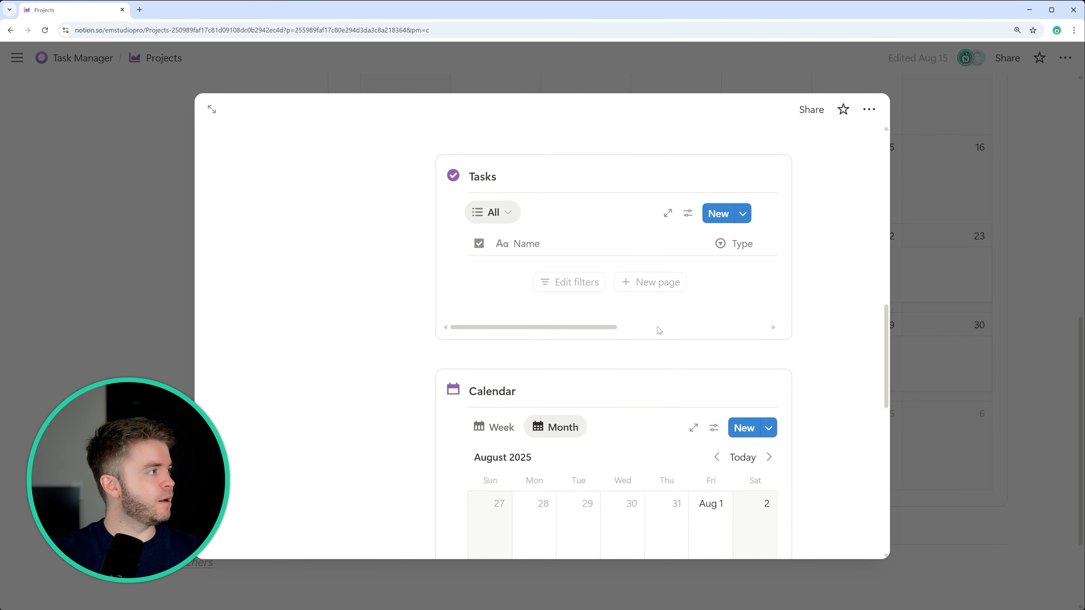
{"action": "scroll", "coordinate": [657, 326], "scroll_direction": "up", "scroll_amount": 10}
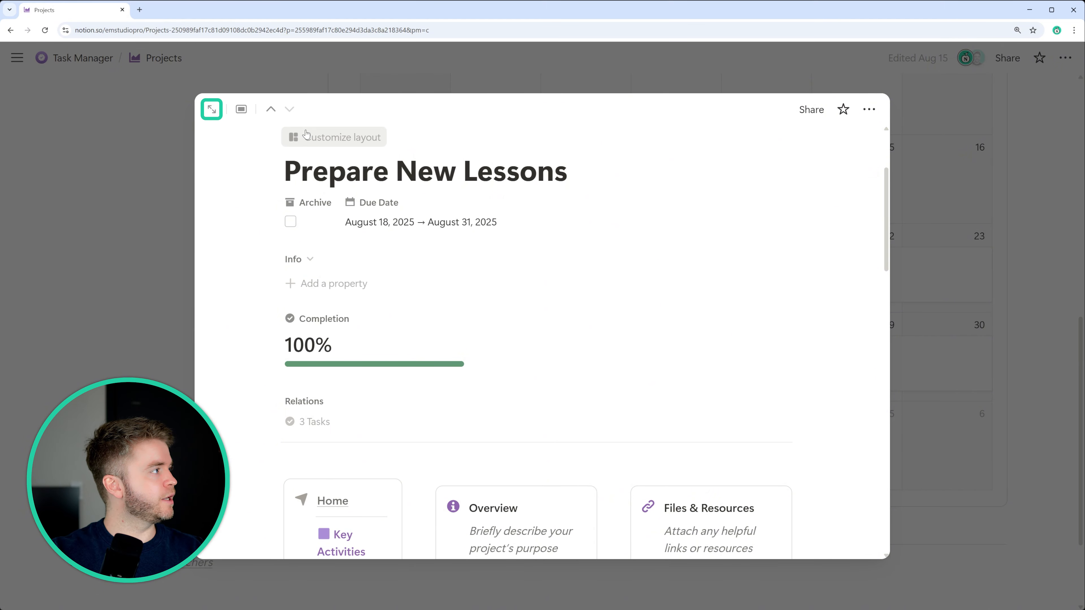
{"action": "left_click", "coordinate": [211, 109]}
{"action": "scroll", "coordinate": [480, 203], "scroll_direction": "down", "scroll_amount": 8}
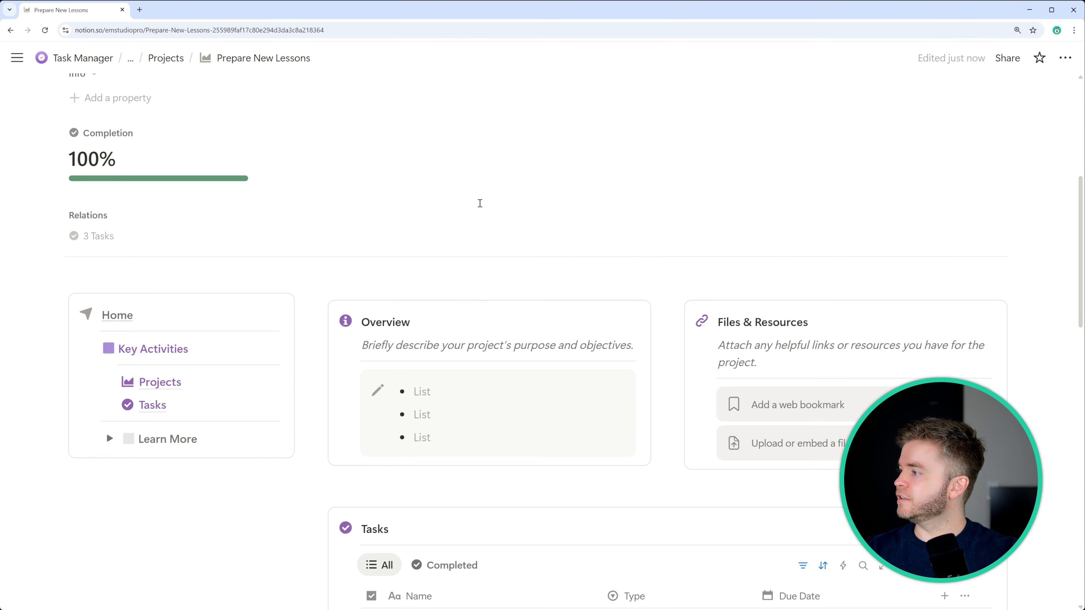
{"action": "scroll", "coordinate": [642, 300], "scroll_direction": "down", "scroll_amount": 5}
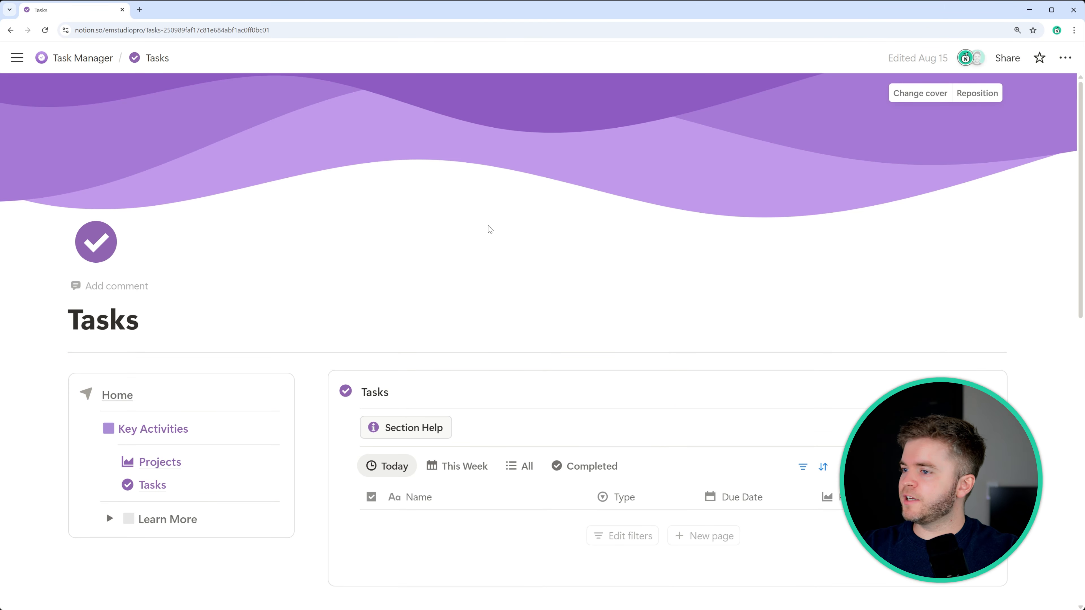
- Narrow the Name column in the This Week view of the Tasks page's table
{"action": "scroll", "coordinate": [492, 226], "scroll_direction": "down", "scroll_amount": 3}
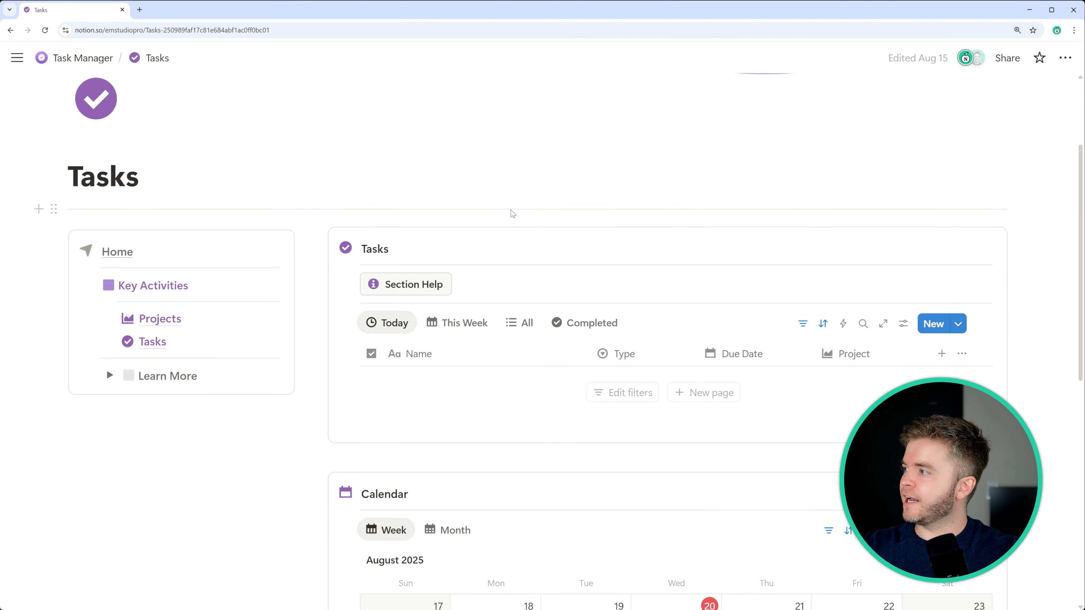
{"action": "scroll", "coordinate": [513, 214], "scroll_direction": "down", "scroll_amount": 2}
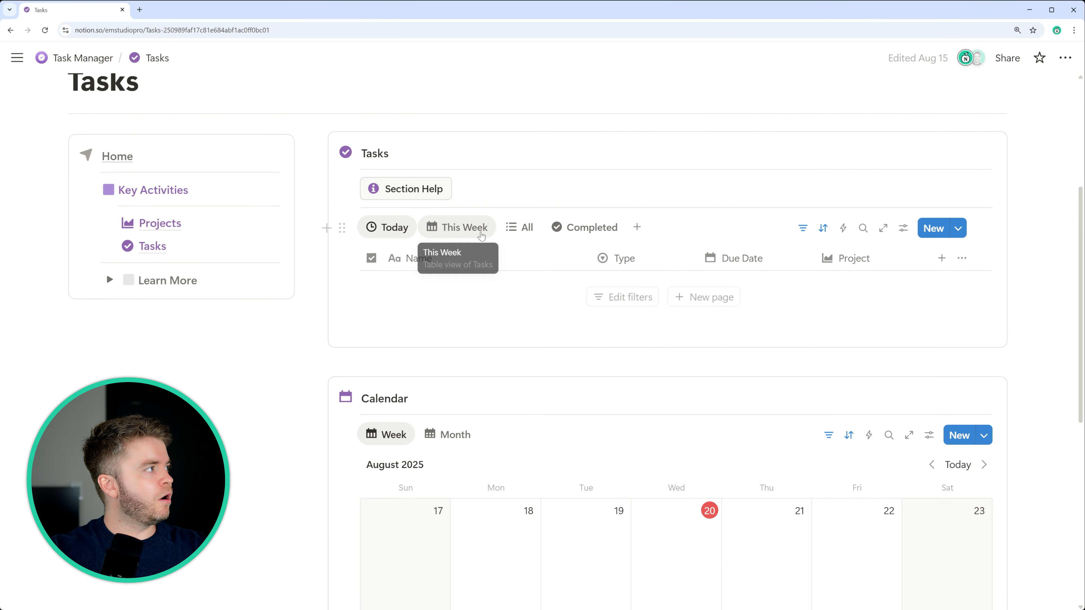
{"action": "scroll", "coordinate": [409, 138], "scroll_direction": "up", "scroll_amount": 1}
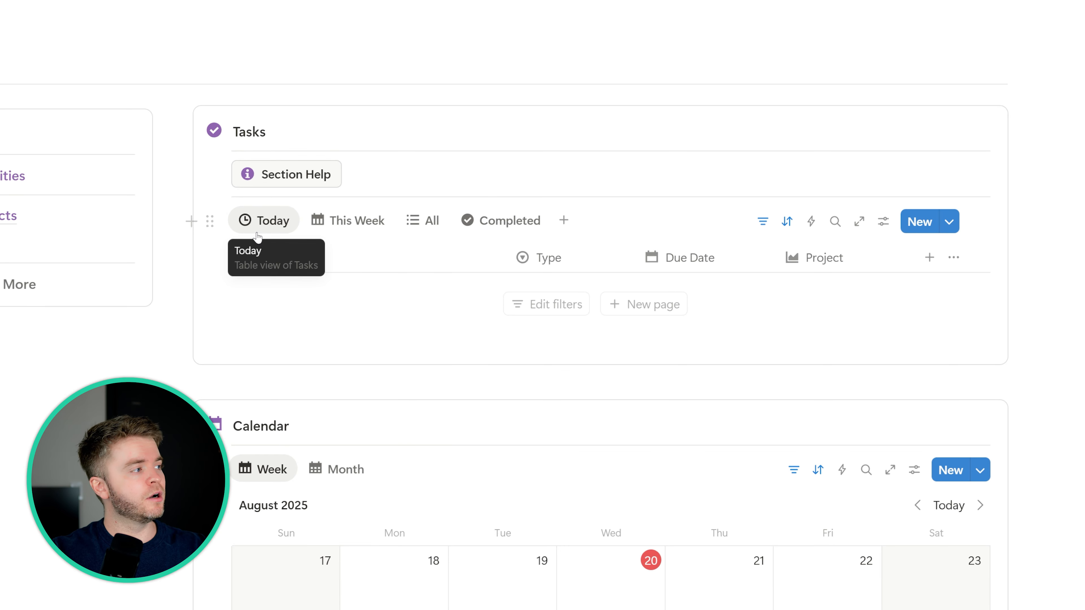
{"action": "left_click", "coordinate": [349, 222]}
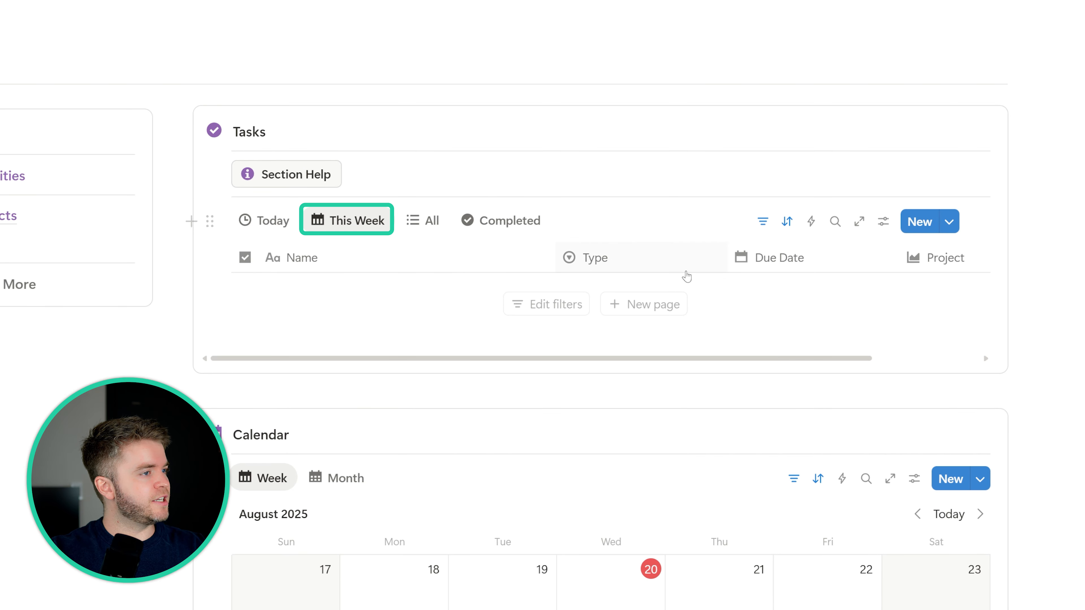
{"action": "left_click_drag", "start_coordinate": [552, 262], "coordinate": [405, 261]}
- Narrow the Name and Type columns in the Completed view of the Tasks table
{"action": "left_click", "coordinate": [429, 223]}
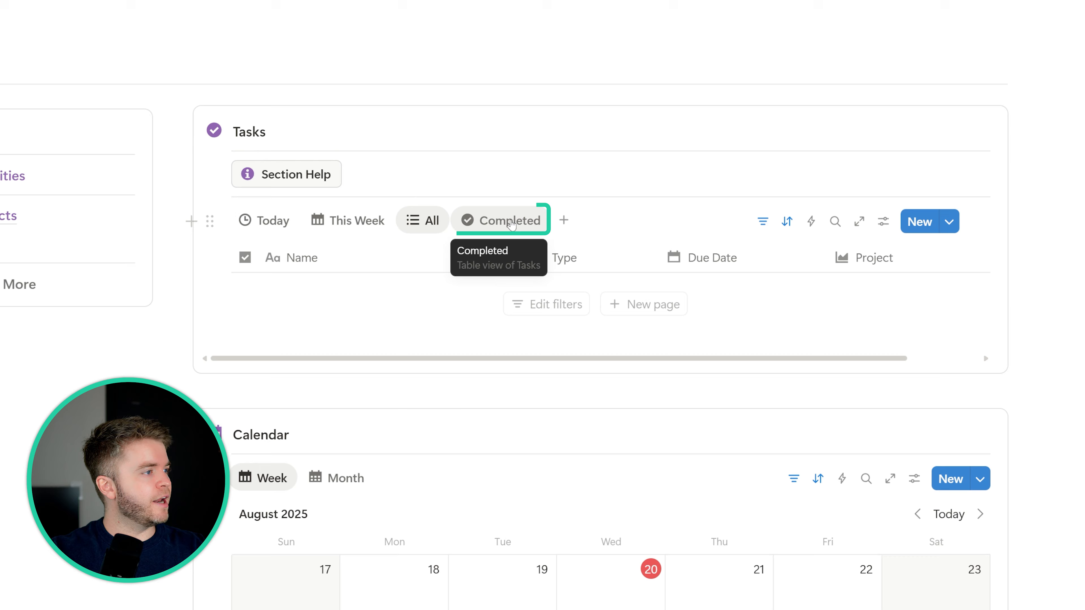
{"action": "left_click", "coordinate": [511, 222]}
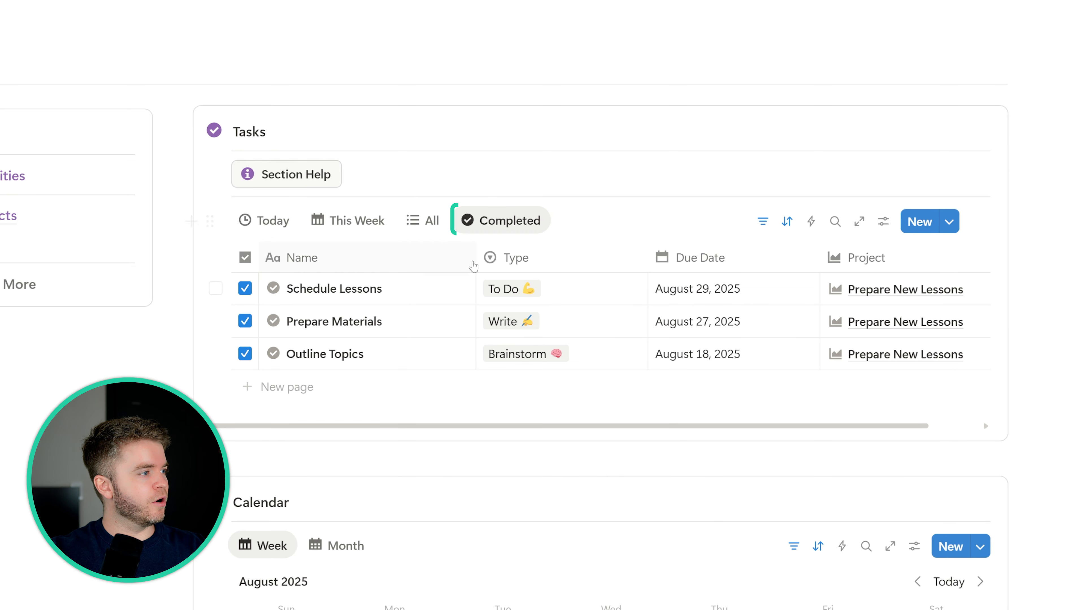
{"action": "left_click_drag", "start_coordinate": [476, 261], "coordinate": [450, 271]}
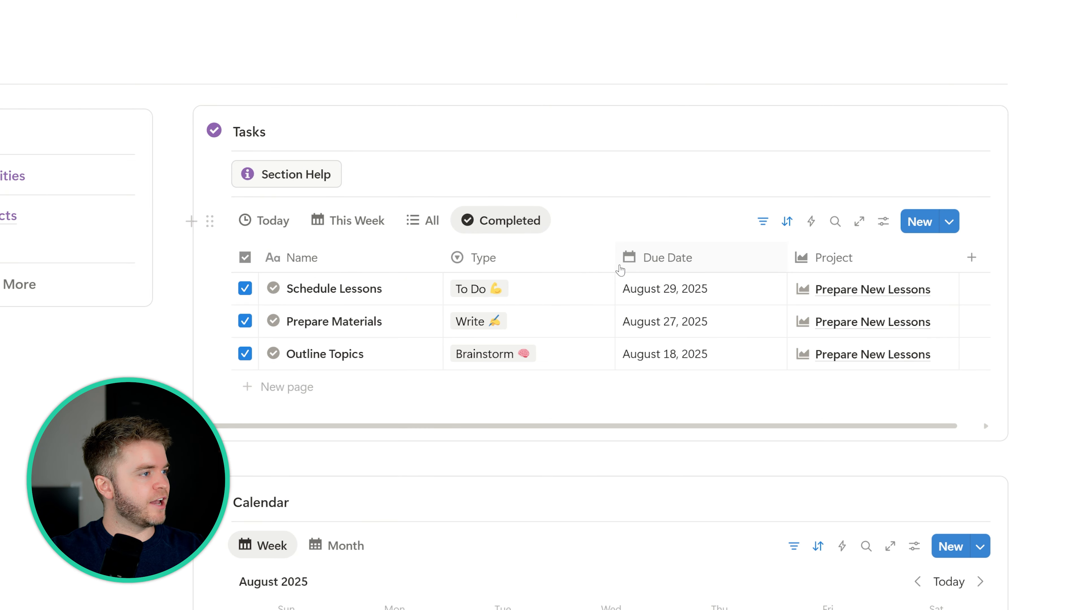
{"action": "left_click_drag", "start_coordinate": [616, 266], "coordinate": [584, 269]}
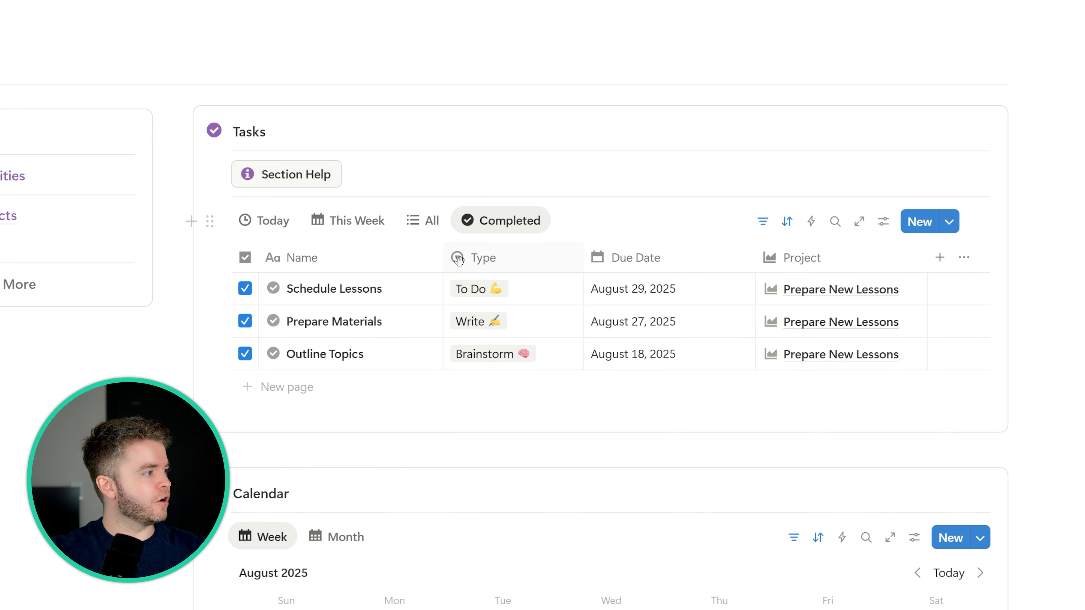
- Mark the Outline Topics task as not completed and inspect its due date in the This Week view, leaving the date as it is
{"action": "left_click", "coordinate": [244, 355]}
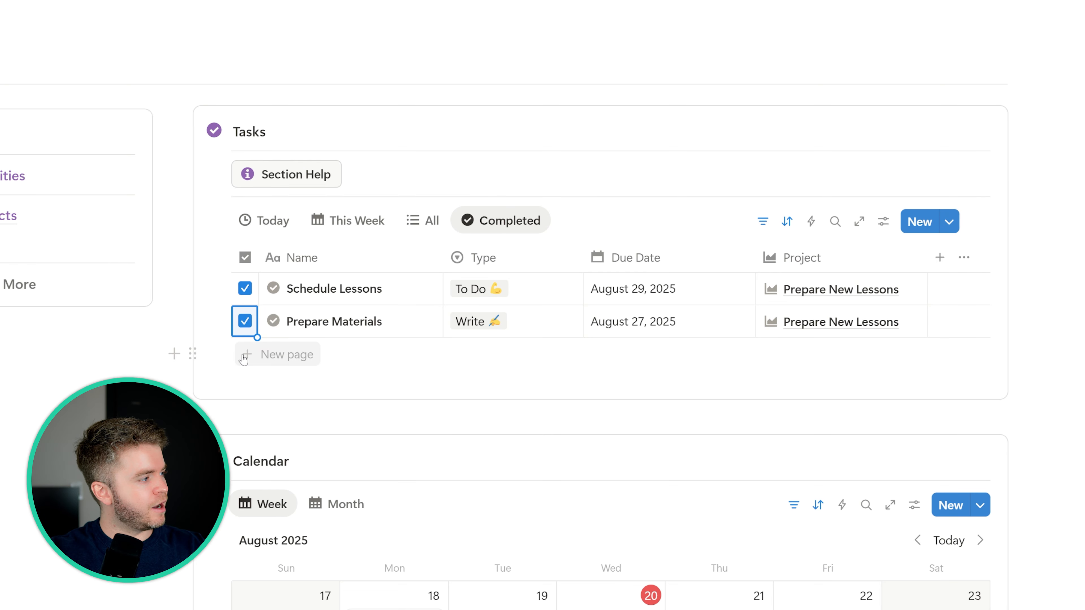
{"action": "left_click", "coordinate": [350, 220]}
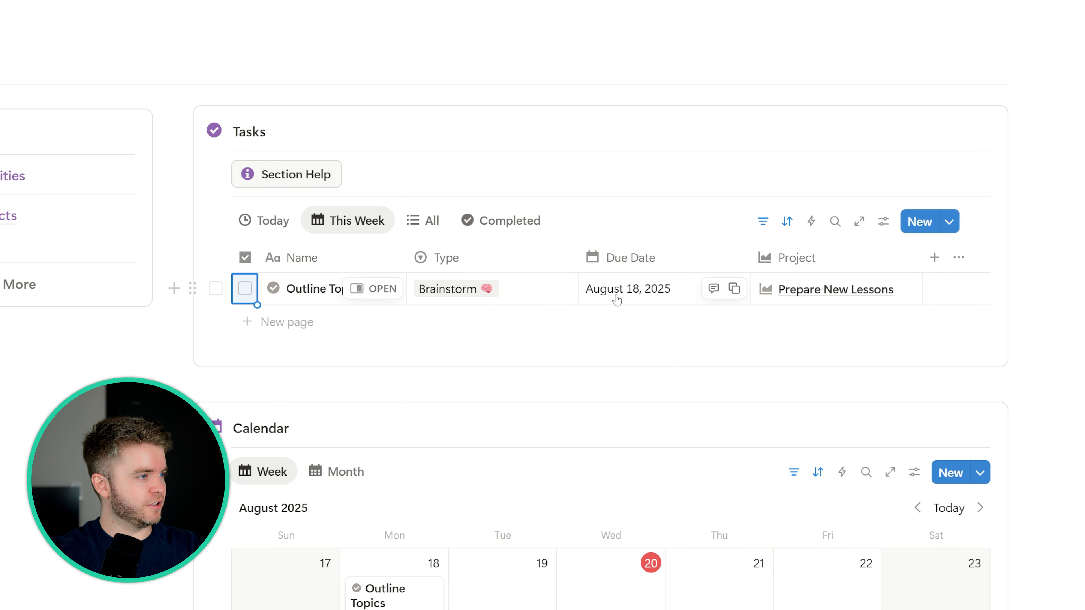
{"action": "left_click", "coordinate": [631, 293]}
{"action": "left_click", "coordinate": [631, 292]}
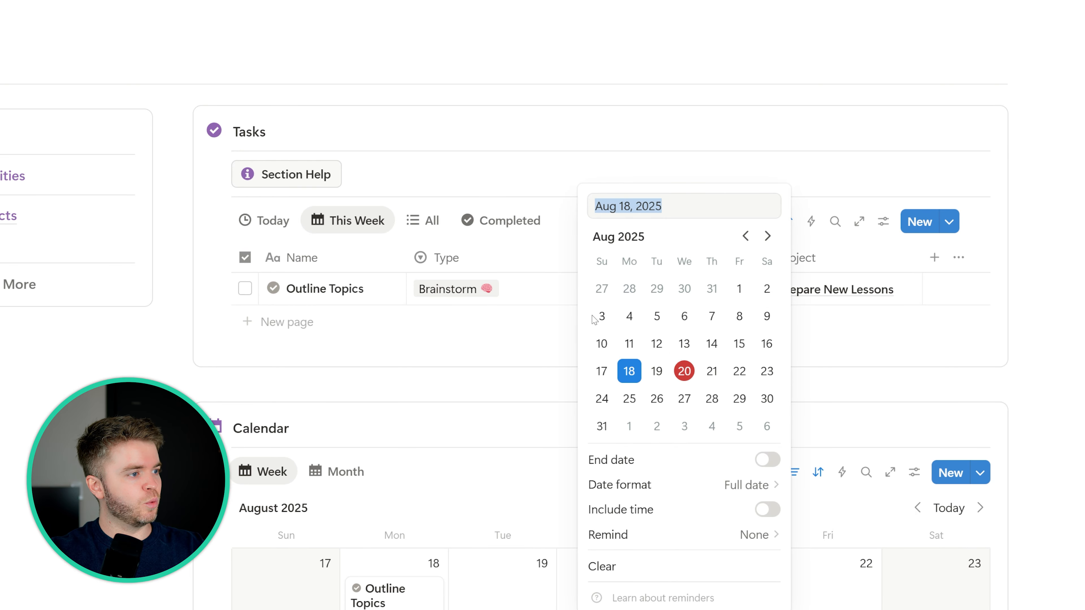
{"action": "key", "text": "Escape"}
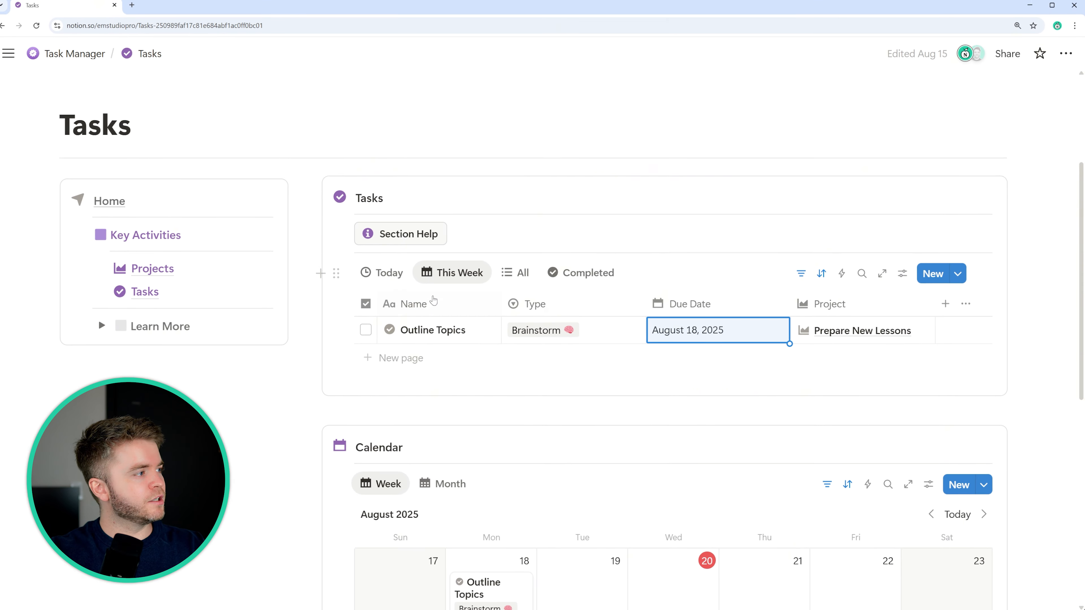
- Display the task calendar below the Tasks table by month instead of by week
{"action": "scroll", "coordinate": [460, 282], "scroll_direction": "down", "scroll_amount": 5}
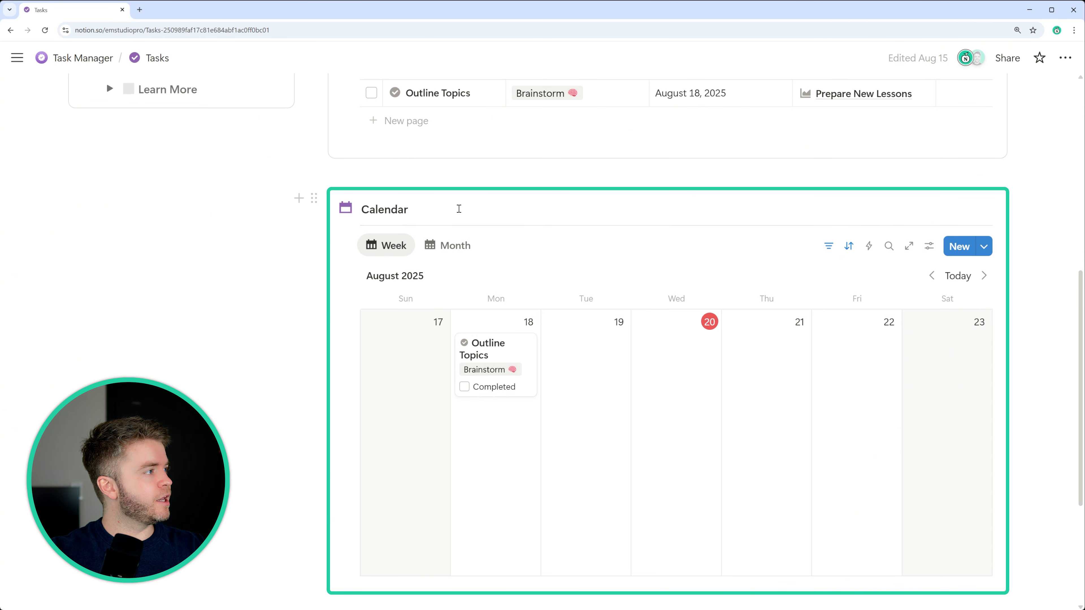
{"action": "left_click", "coordinate": [459, 209]}
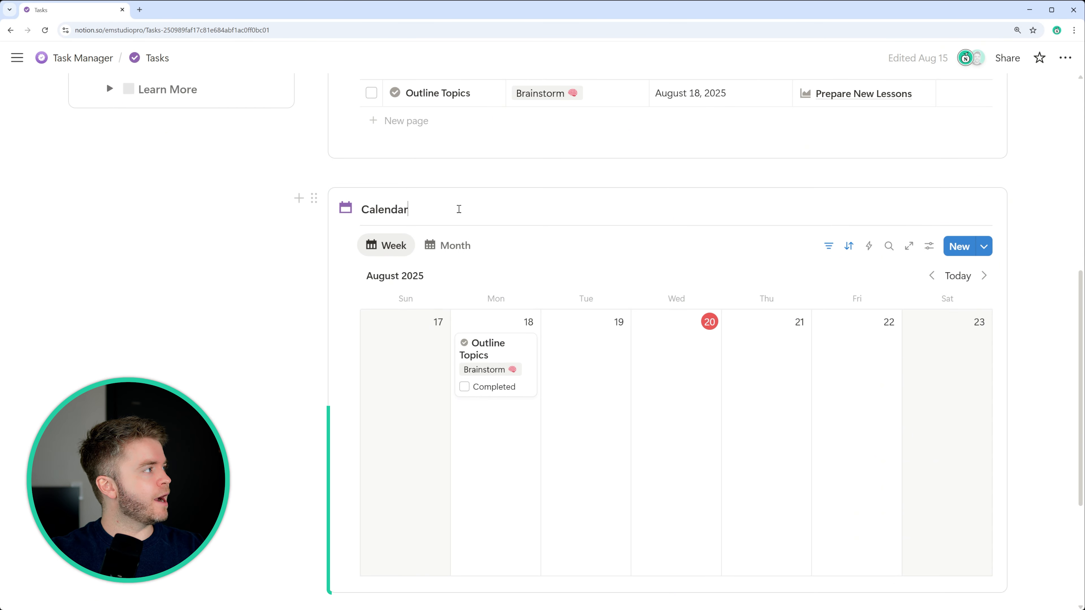
{"action": "left_click", "coordinate": [462, 247]}
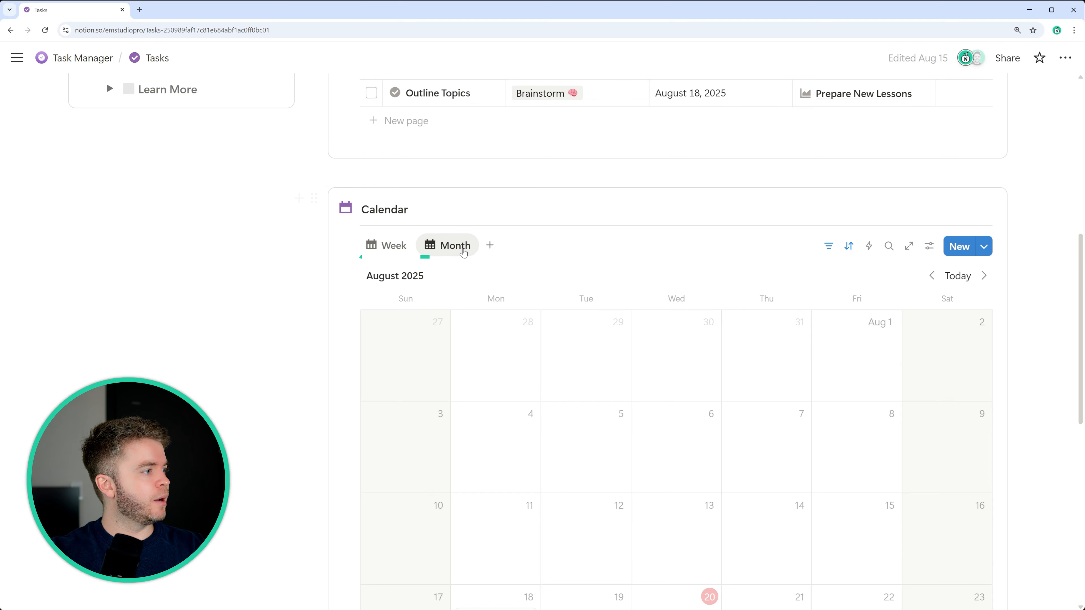
{"action": "scroll", "coordinate": [462, 257], "scroll_direction": "down", "scroll_amount": 1}
{"action": "scroll", "coordinate": [458, 269], "scroll_direction": "up", "scroll_amount": 2}
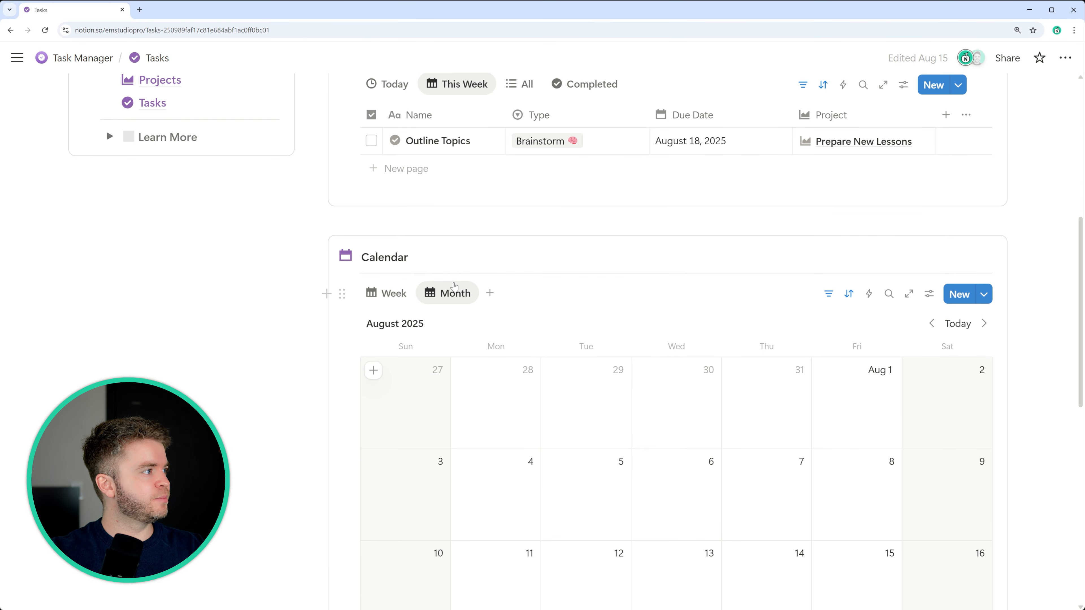
- Mark Schedule Lessons and Prepare Materials as not completed in the Completed view and locate both in the monthly calendar
{"action": "scroll", "coordinate": [454, 286], "scroll_direction": "up", "scroll_amount": 2}
{"action": "left_click", "coordinate": [585, 180]}
{"action": "left_click", "coordinate": [371, 236]}
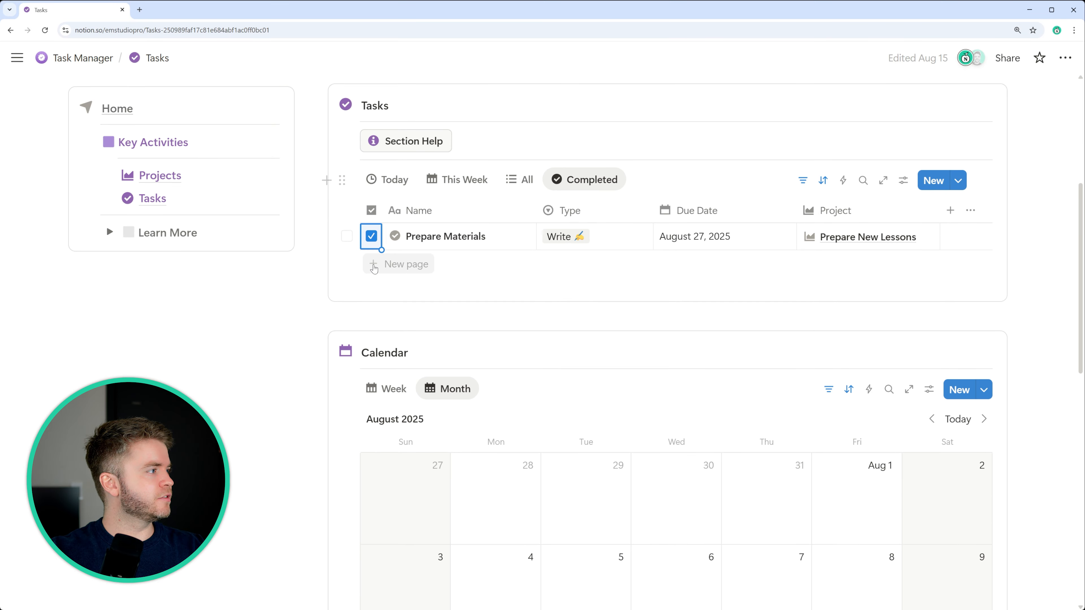
{"action": "left_click", "coordinate": [371, 236]}
{"action": "scroll", "coordinate": [534, 261], "scroll_direction": "down", "scroll_amount": 9}
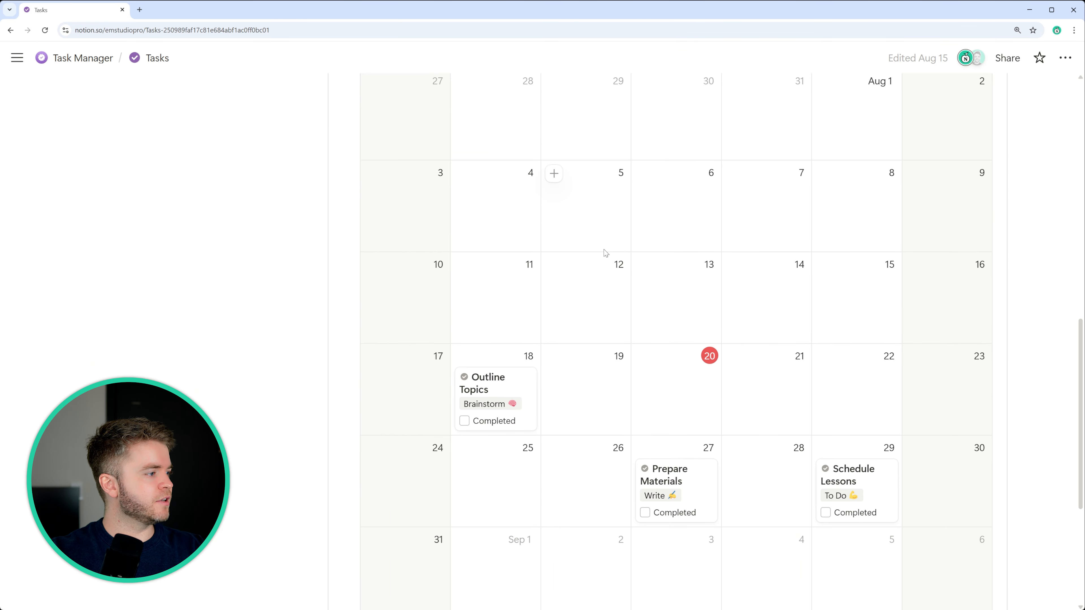
{"action": "scroll", "coordinate": [609, 256], "scroll_direction": "down", "scroll_amount": 2}
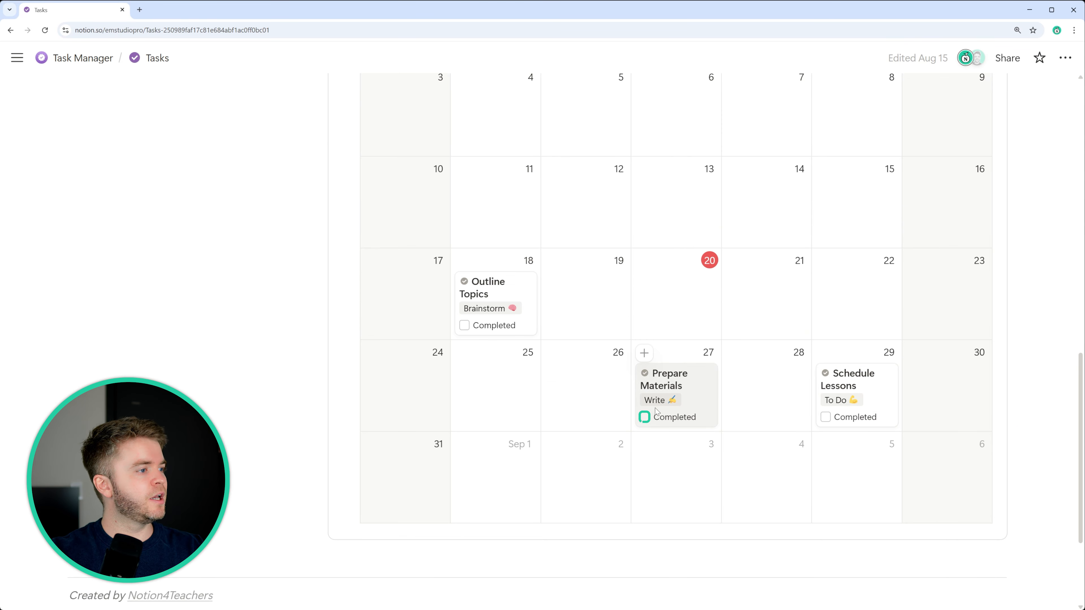
- Mark the Prepare Materials and Schedule Lessons tasks as completed directly from their cards in the monthly calendar
{"action": "left_click", "coordinate": [646, 417]}
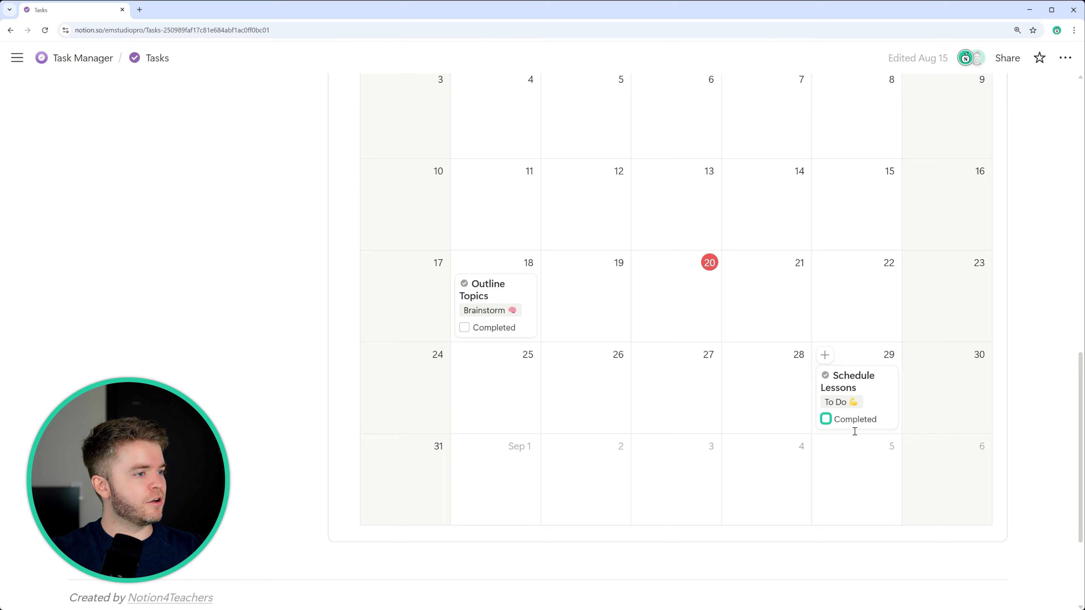
{"action": "left_click", "coordinate": [825, 419]}
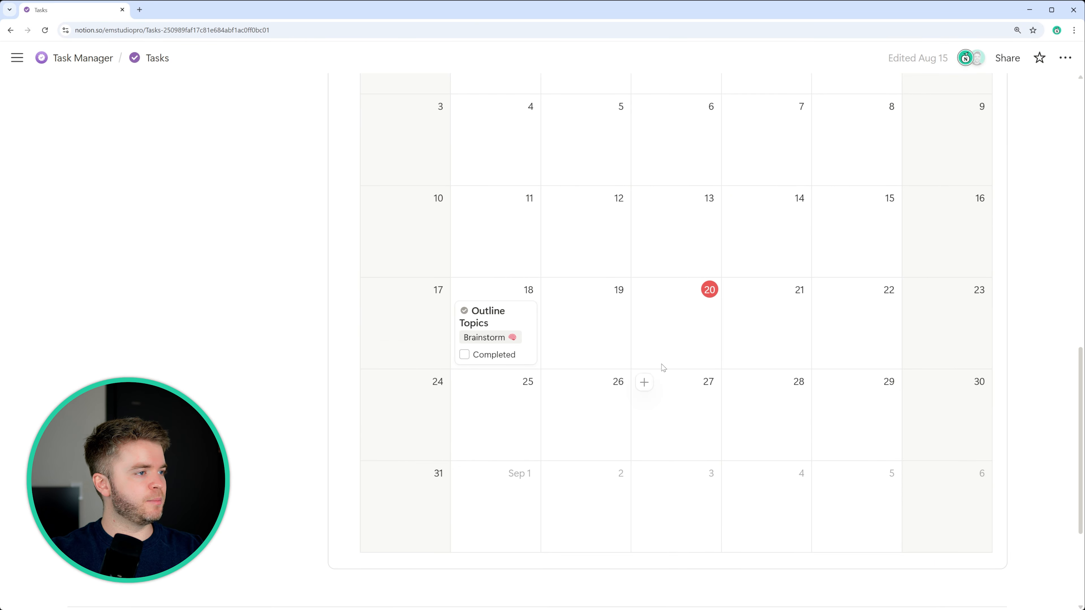
{"action": "scroll", "coordinate": [663, 367], "scroll_direction": "up", "scroll_amount": 10}
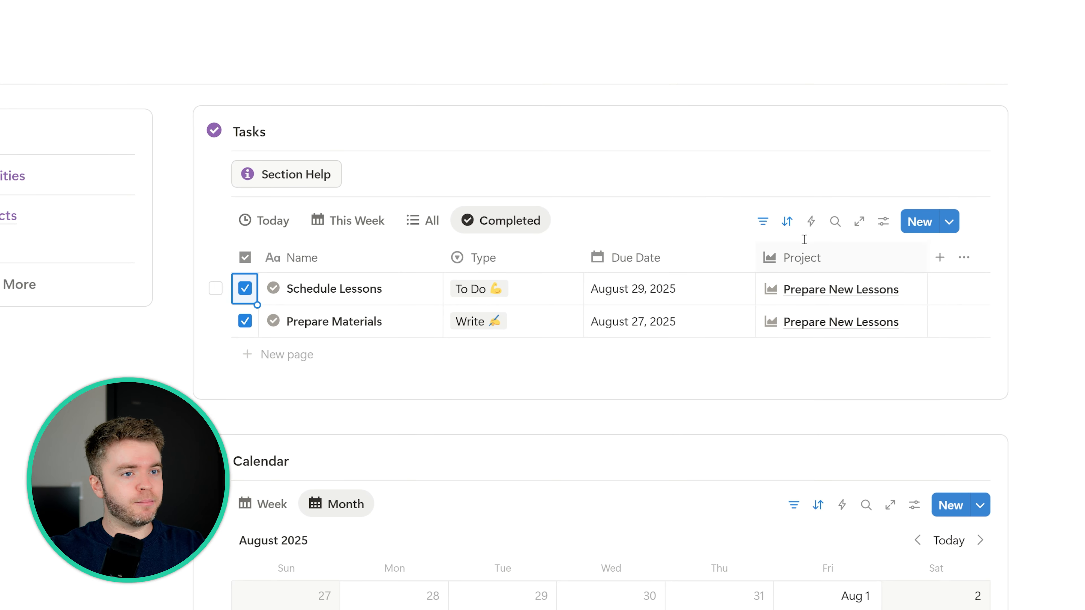
- Add a task named "Write Email" in the Today view of the Tasks table
{"action": "left_click", "coordinate": [262, 229]}
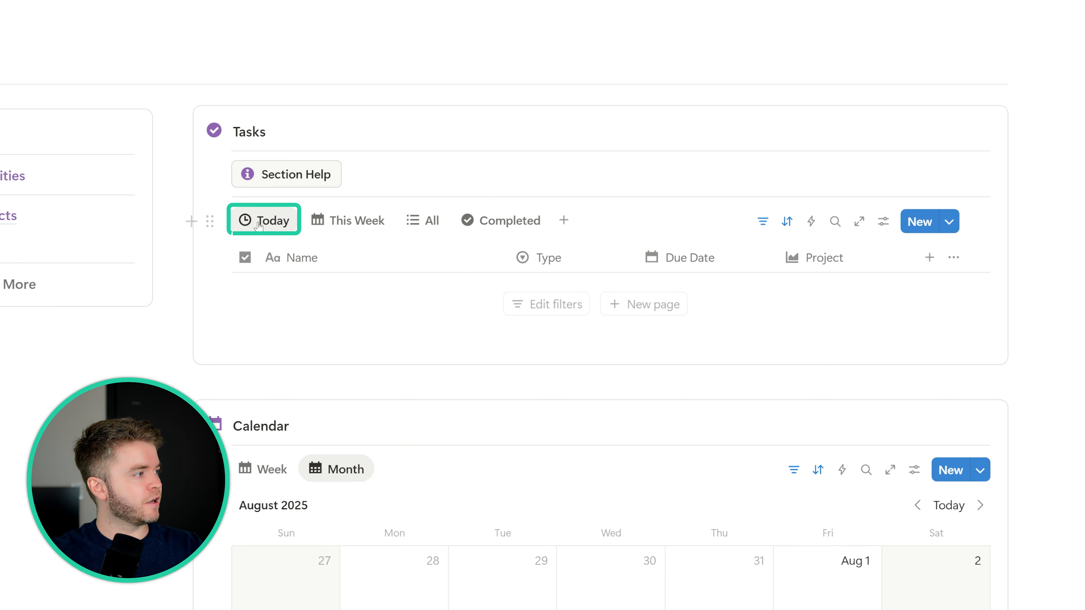
{"action": "left_click", "coordinate": [660, 311]}
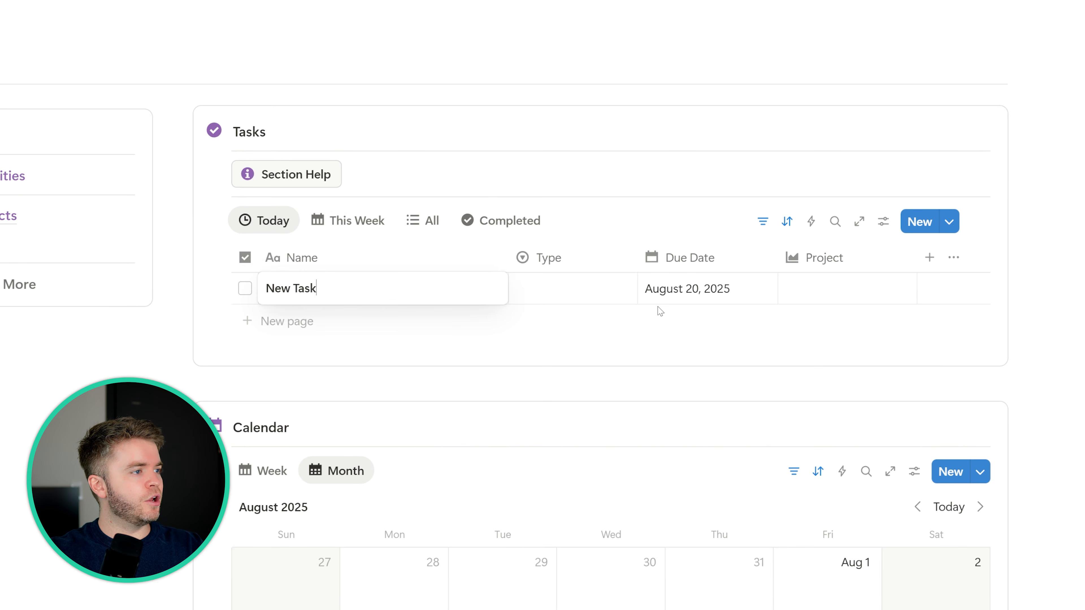
{"action": "triple_click", "coordinate": [307, 285]}
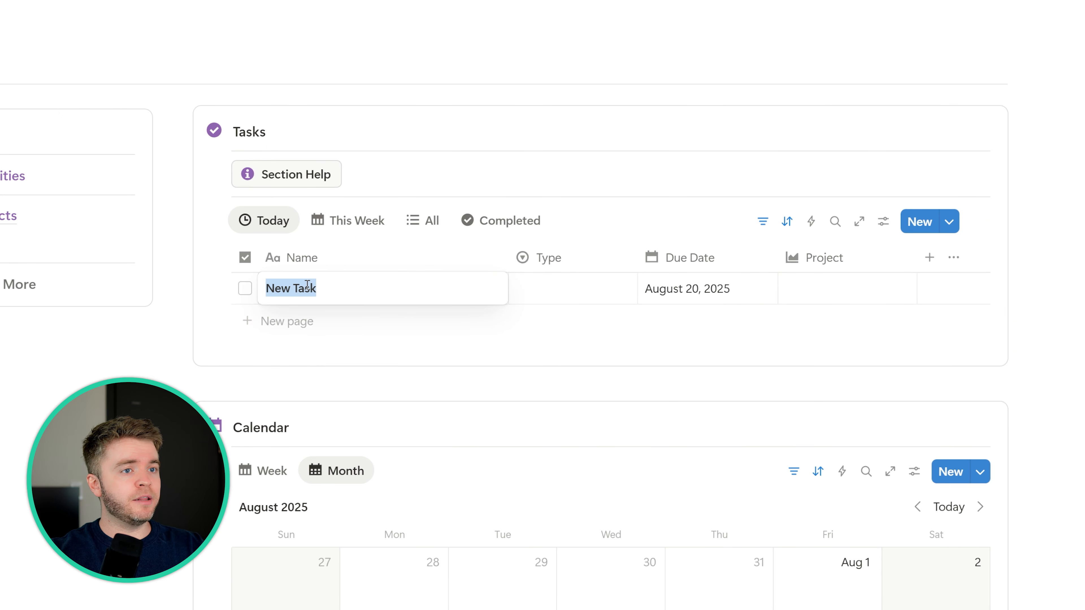
{"action": "type", "text": "Write Emai"}
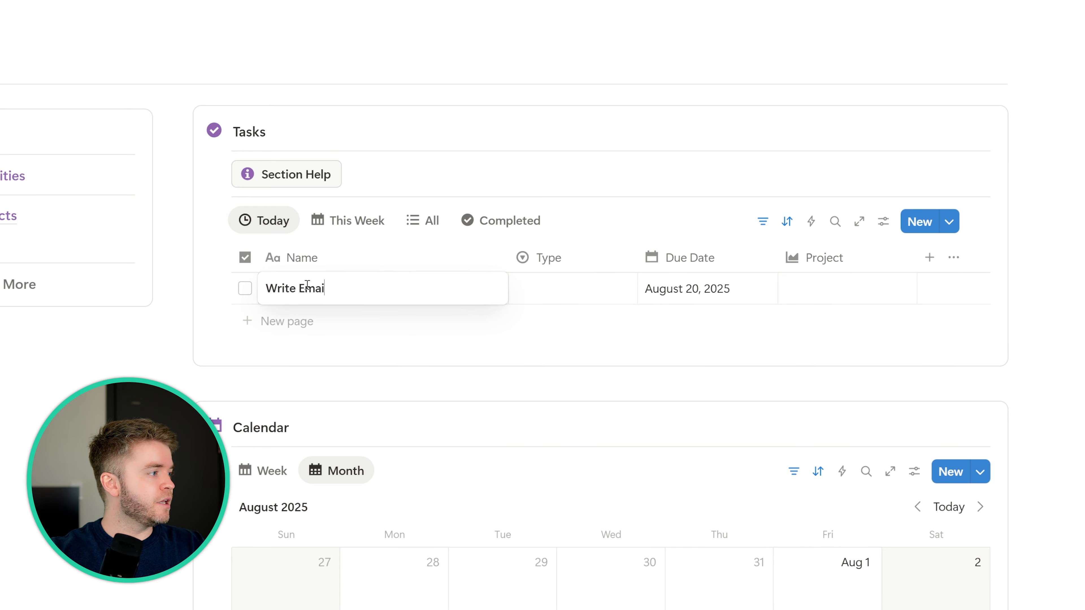
{"action": "type", "text": "l"}
{"action": "key", "text": "Return"}
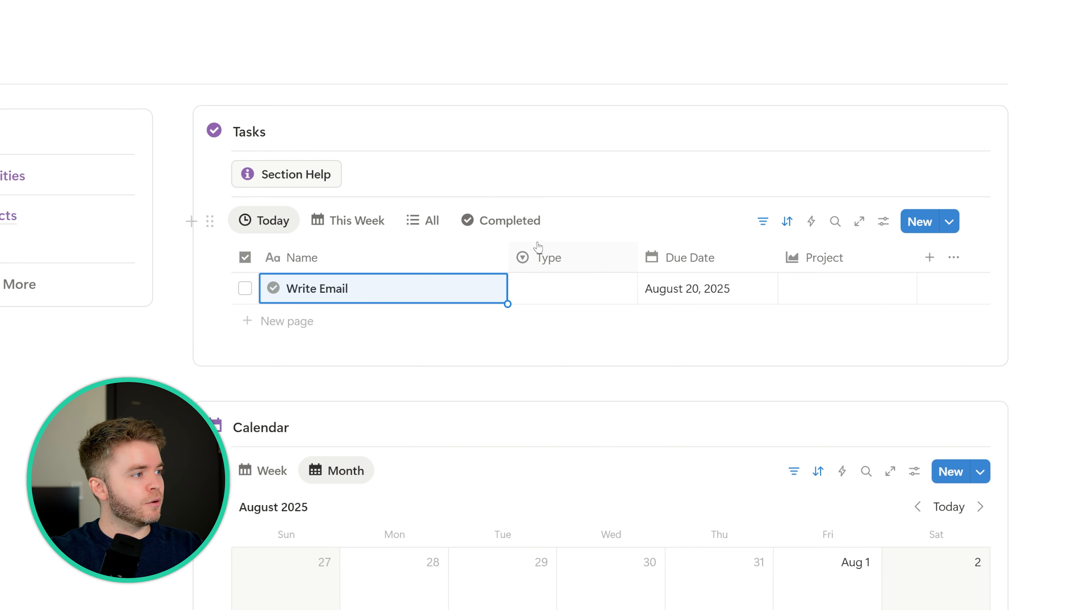
{"action": "left_click", "coordinate": [554, 172]}
{"action": "left_click", "coordinate": [511, 132]}
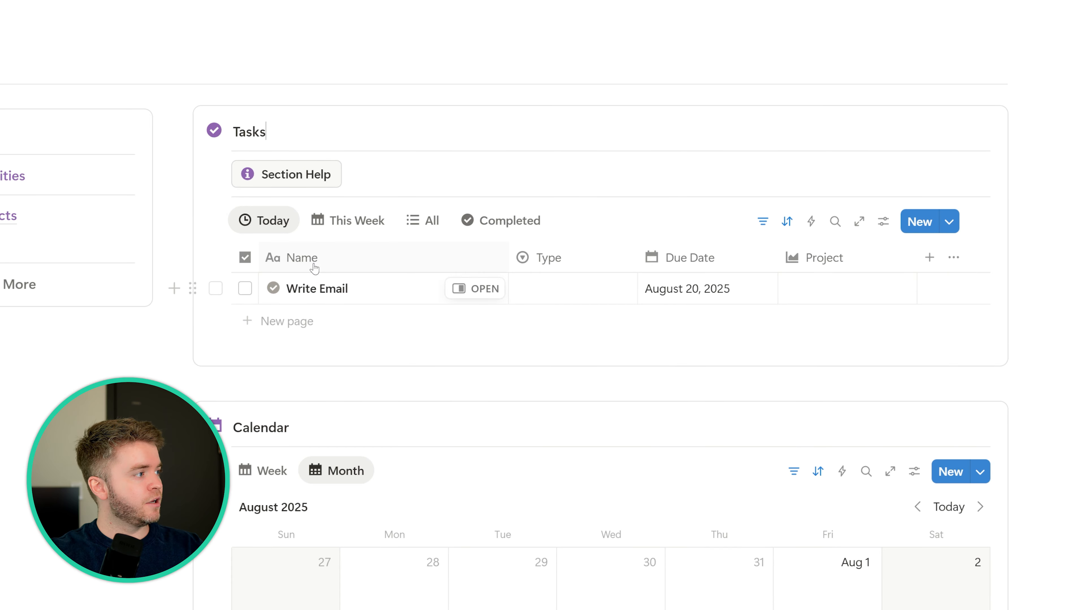
- Narrow the Name and Due Date columns in the All view of the Tasks table
{"action": "left_click", "coordinate": [424, 222]}
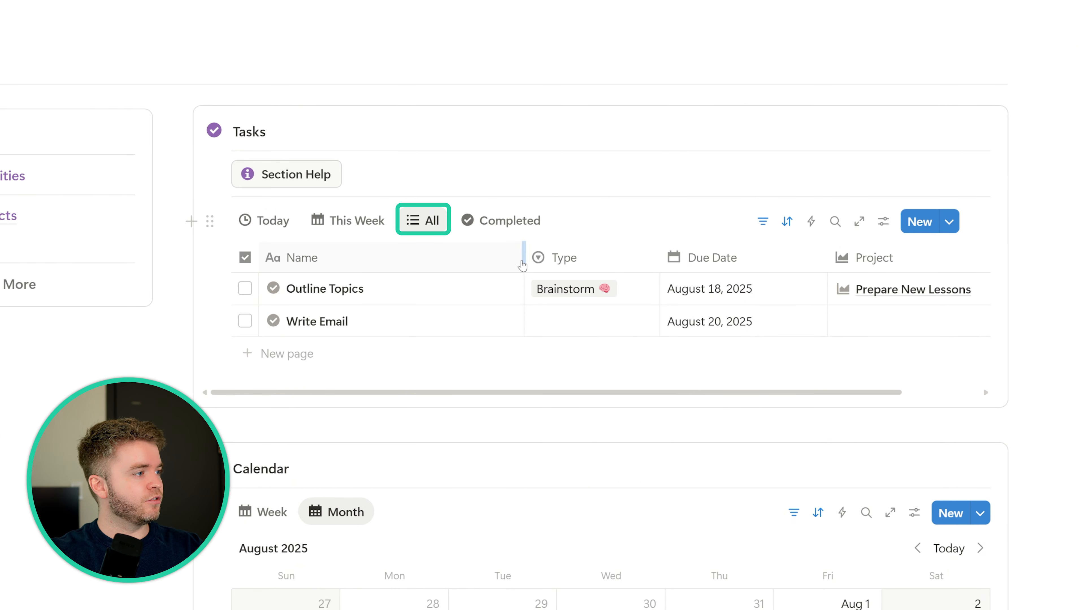
{"action": "left_click_drag", "start_coordinate": [522, 265], "coordinate": [461, 265]}
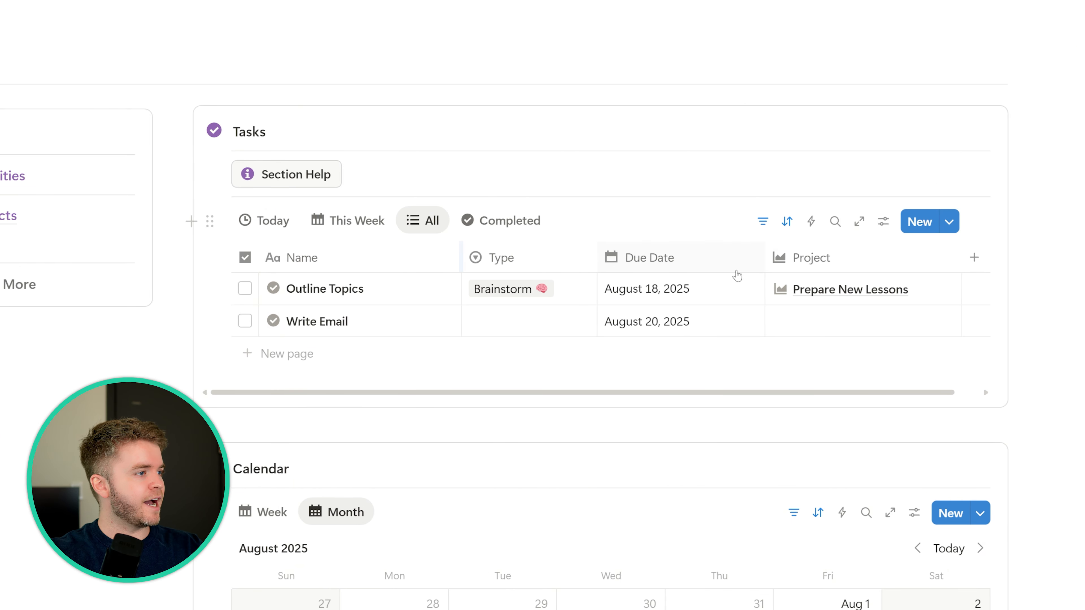
{"action": "left_click_drag", "start_coordinate": [765, 264], "coordinate": [726, 265]}
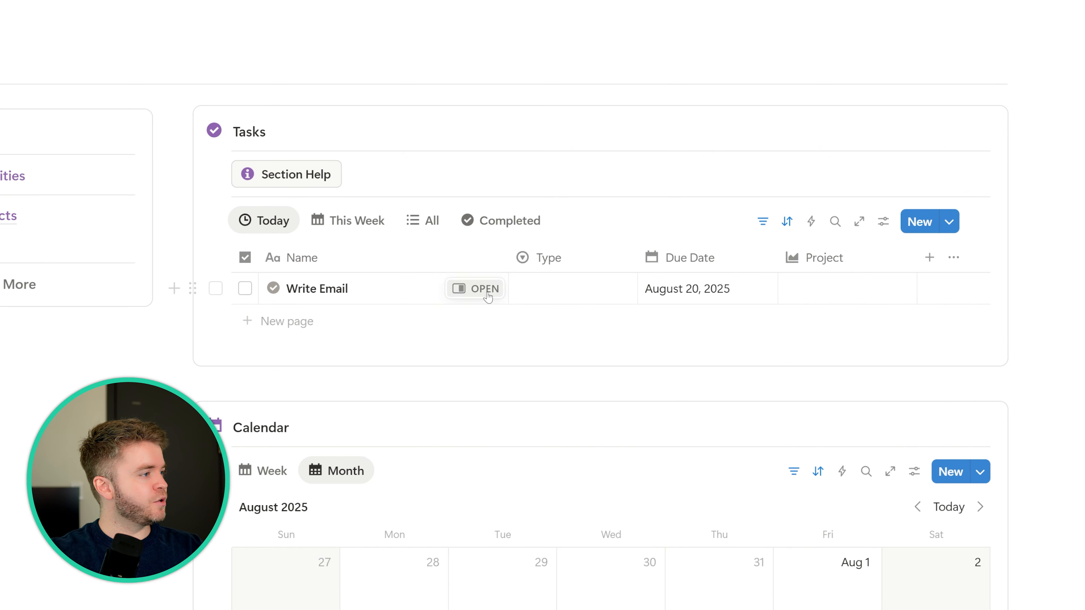
- Set the Write Email task's Type to Write in the Today view
{"action": "left_click", "coordinate": [559, 294]}
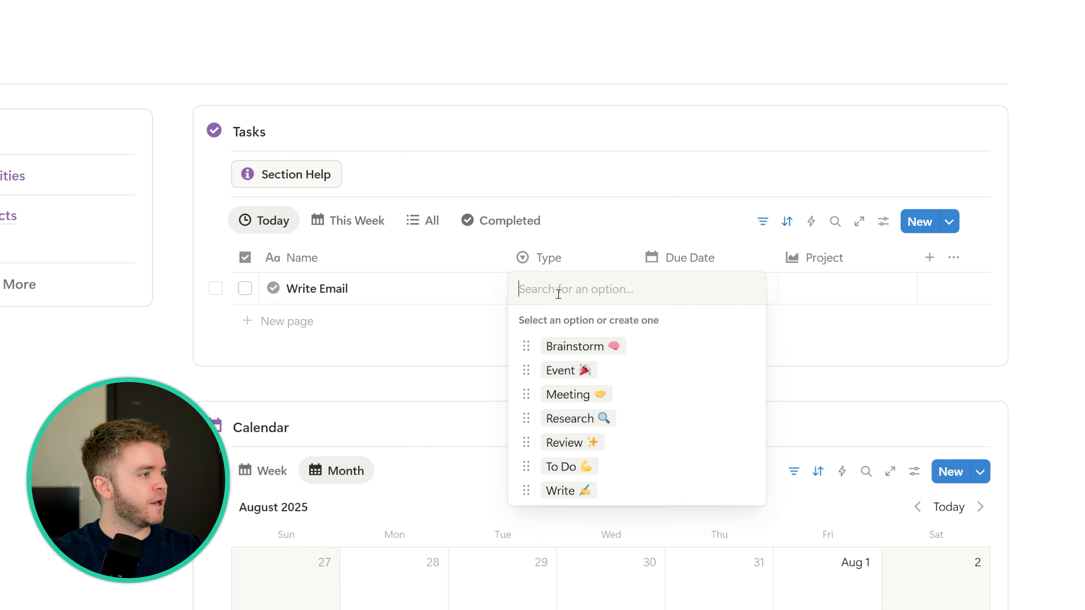
{"action": "left_click", "coordinate": [628, 491]}
{"action": "key", "text": "Escape"}
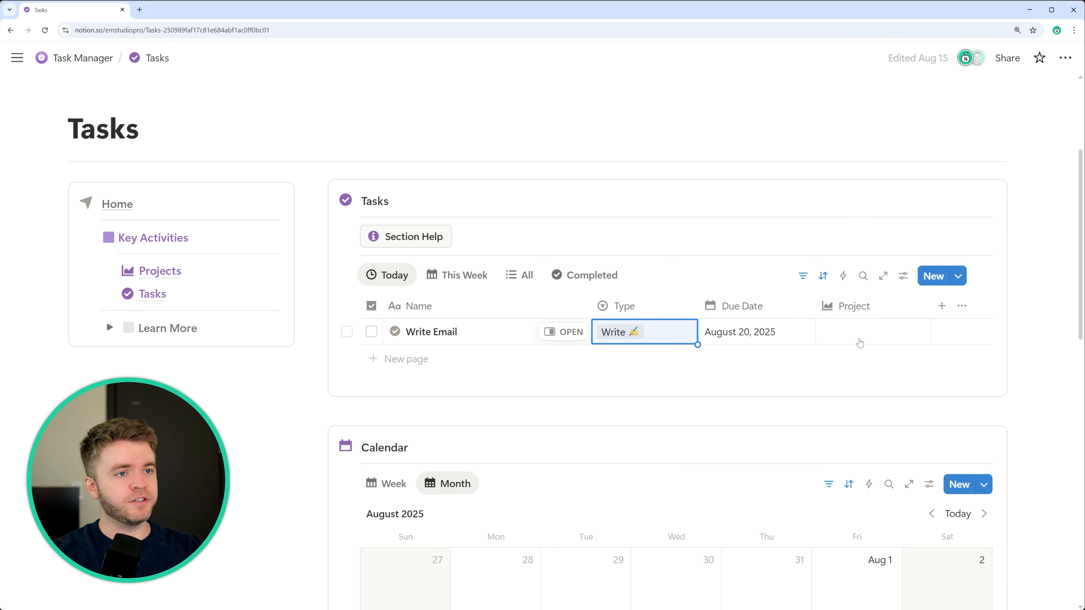
- Create a task on August 28 in the monthly calendar and title it "Company Meeting"
{"action": "scroll", "coordinate": [767, 377], "scroll_direction": "down", "scroll_amount": 9}
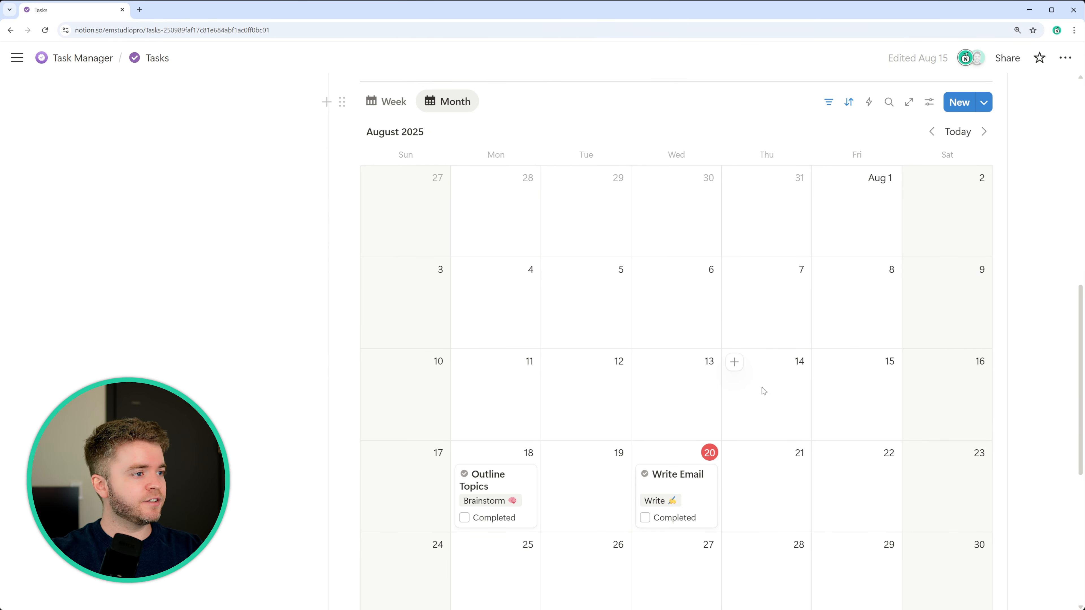
{"action": "scroll", "coordinate": [763, 390], "scroll_direction": "down", "scroll_amount": 1}
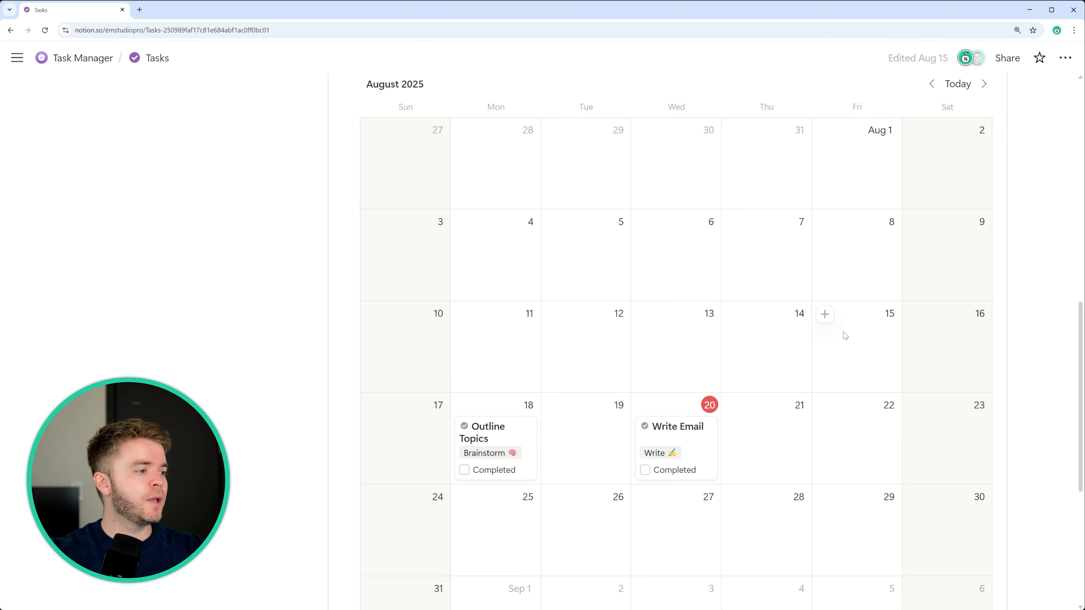
{"action": "scroll", "coordinate": [837, 357], "scroll_direction": "down", "scroll_amount": 1}
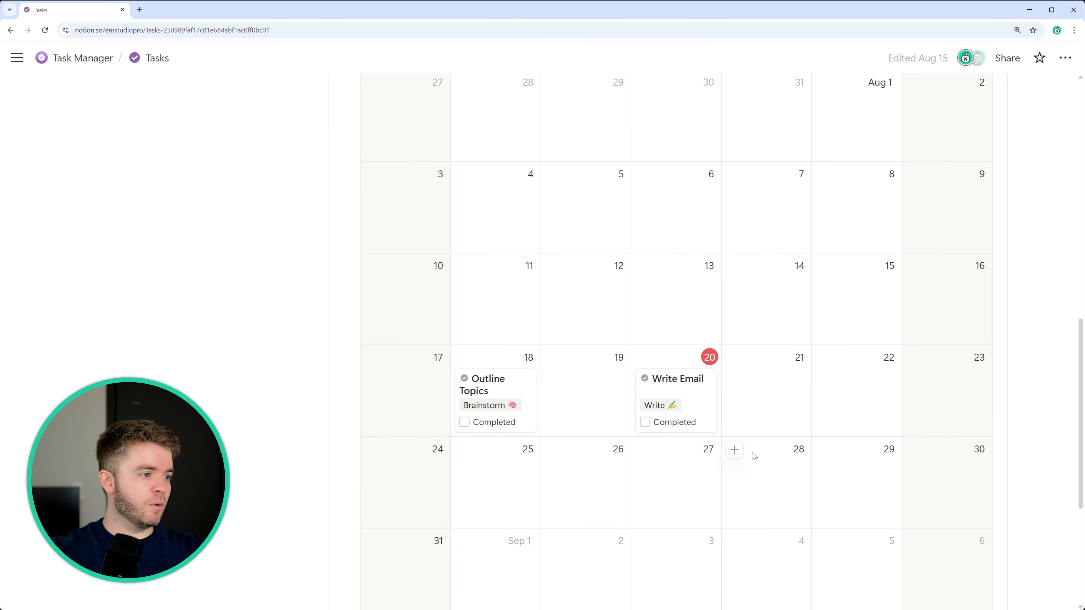
{"action": "scroll", "coordinate": [765, 445], "scroll_direction": "down", "scroll_amount": 1}
{"action": "left_click", "coordinate": [735, 403]}
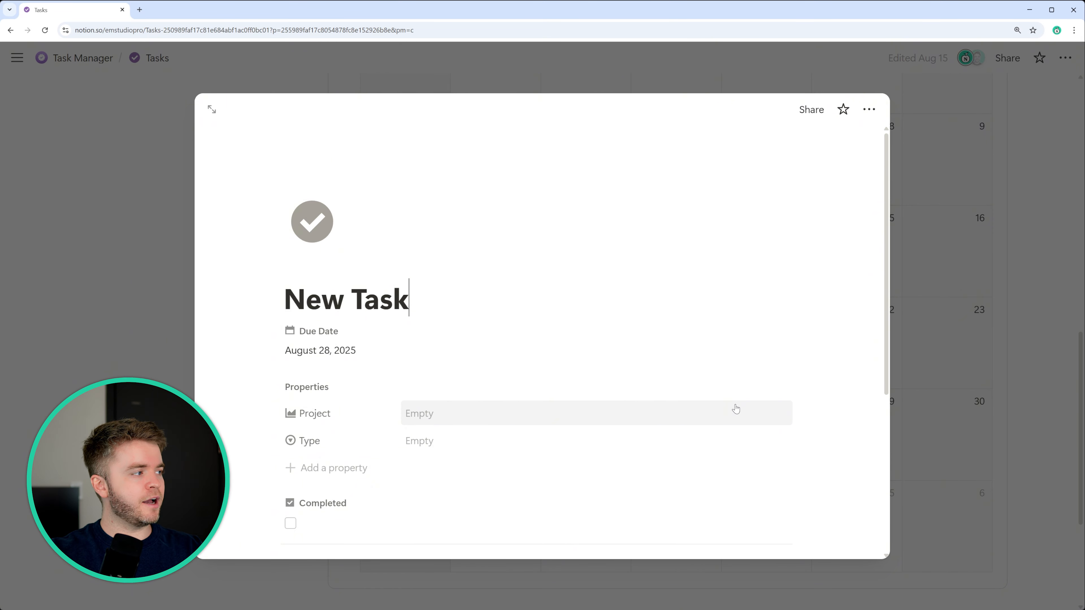
{"action": "double_click", "coordinate": [388, 304]}
{"action": "key", "text": "ctrl+a"}
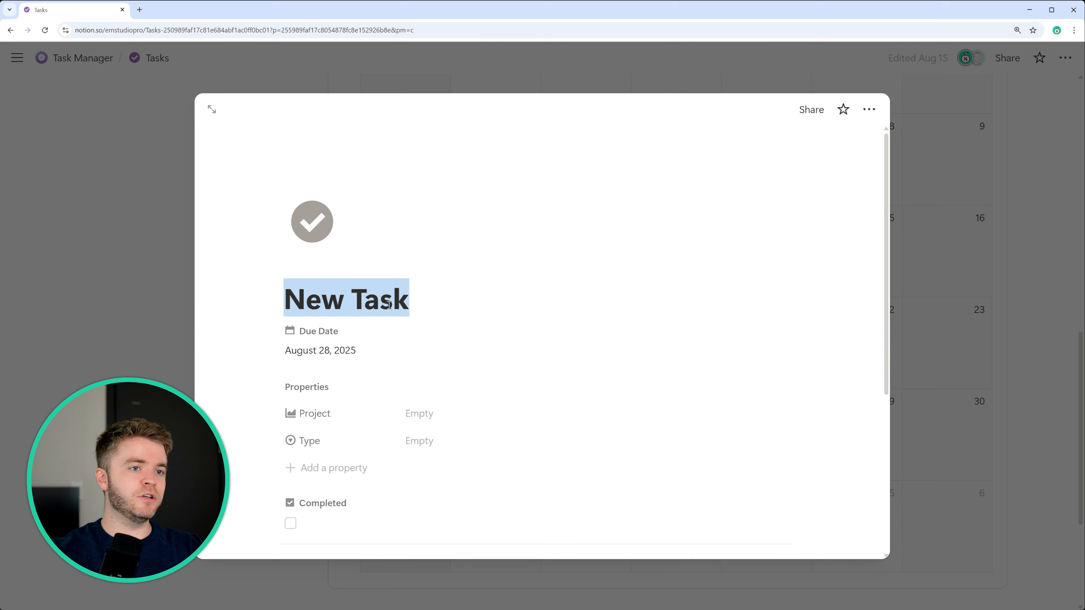
{"action": "type", "text": "Company Meeting"}
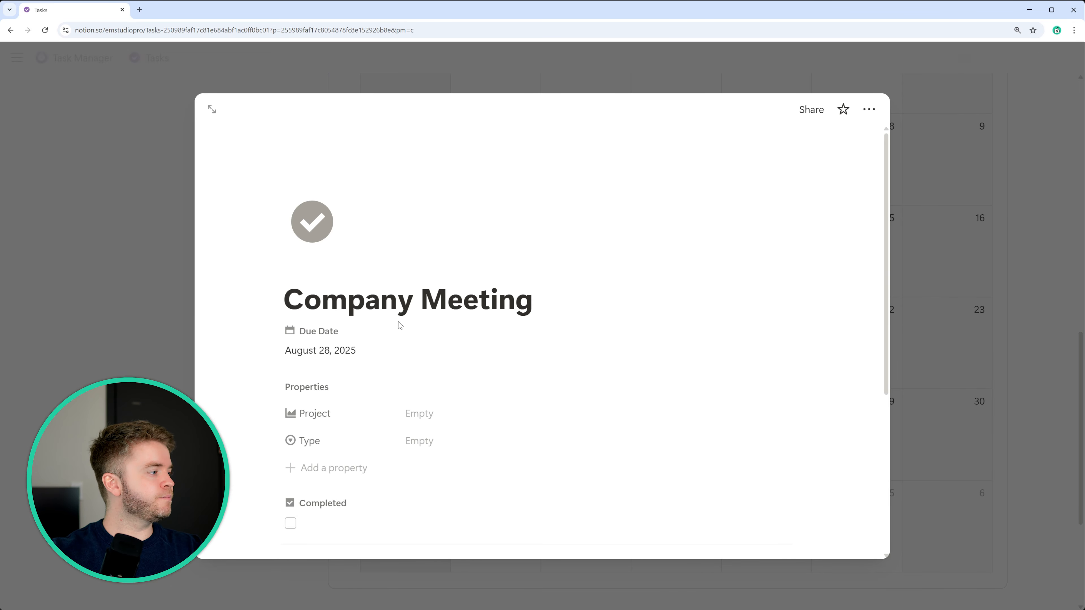
- Set the Company Meeting task's Type to Meeting, leave its page body empty and return to the calendar
{"action": "scroll", "coordinate": [400, 326], "scroll_direction": "down", "scroll_amount": 2}
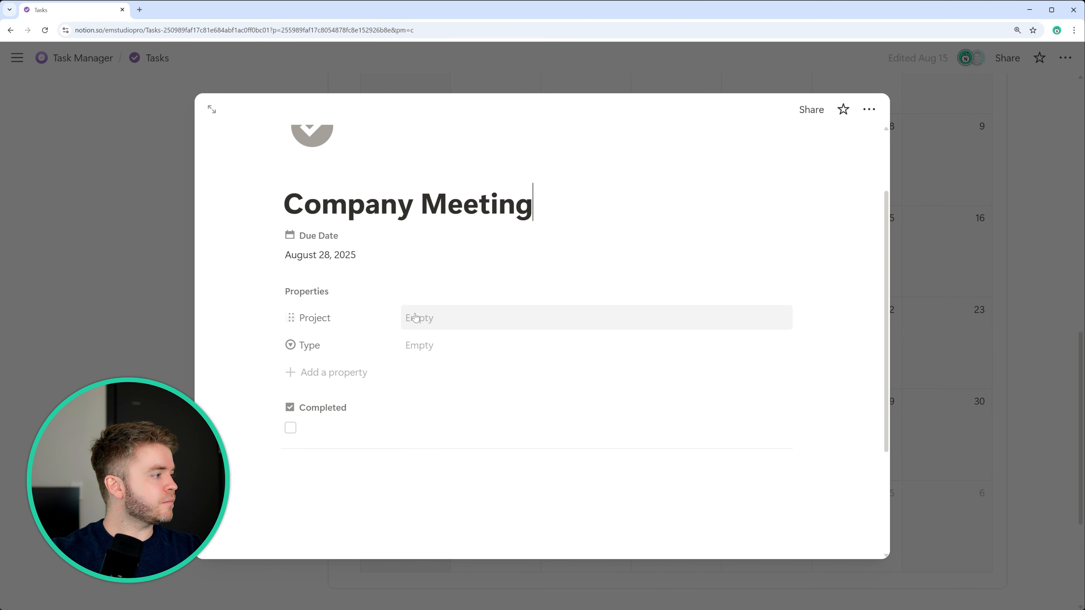
{"action": "left_click", "coordinate": [450, 353]}
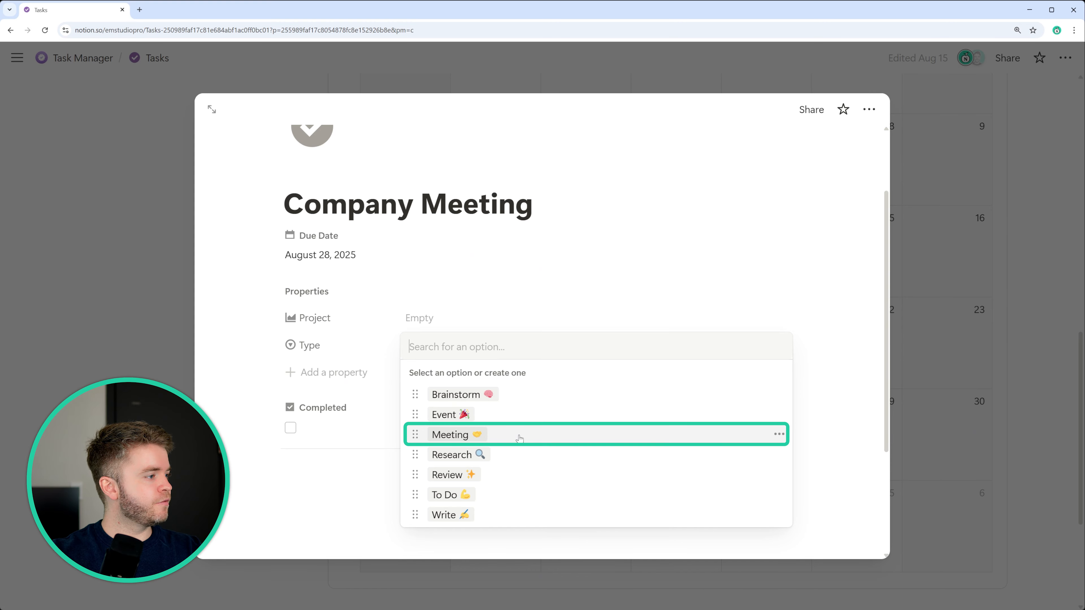
{"action": "left_click", "coordinate": [511, 434]}
{"action": "left_click", "coordinate": [551, 281]}
{"action": "scroll", "coordinate": [538, 319], "scroll_direction": "down", "scroll_amount": 3}
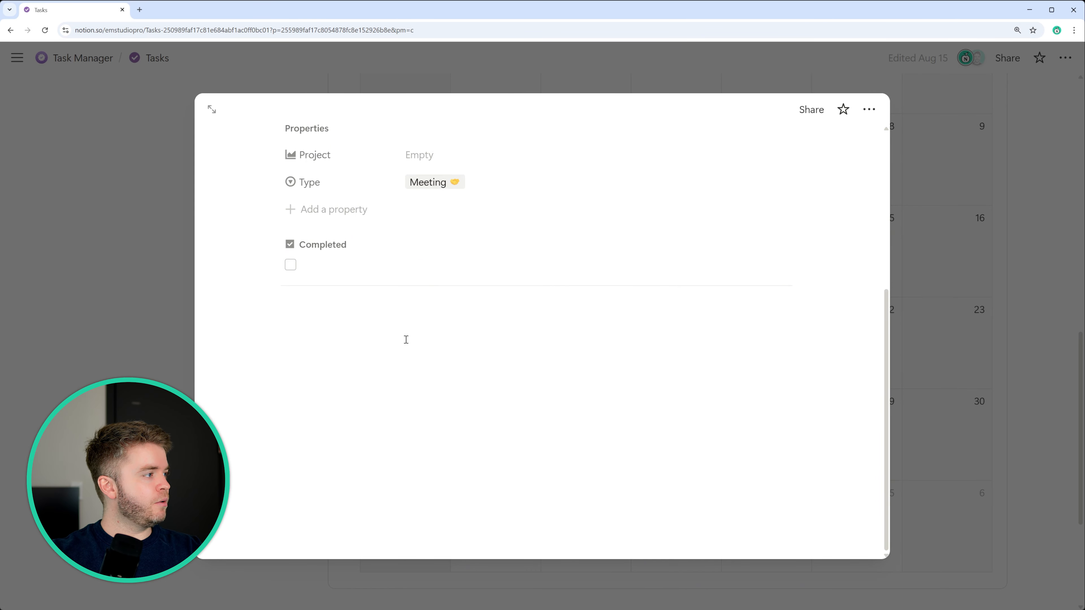
{"action": "left_click", "coordinate": [424, 337]}
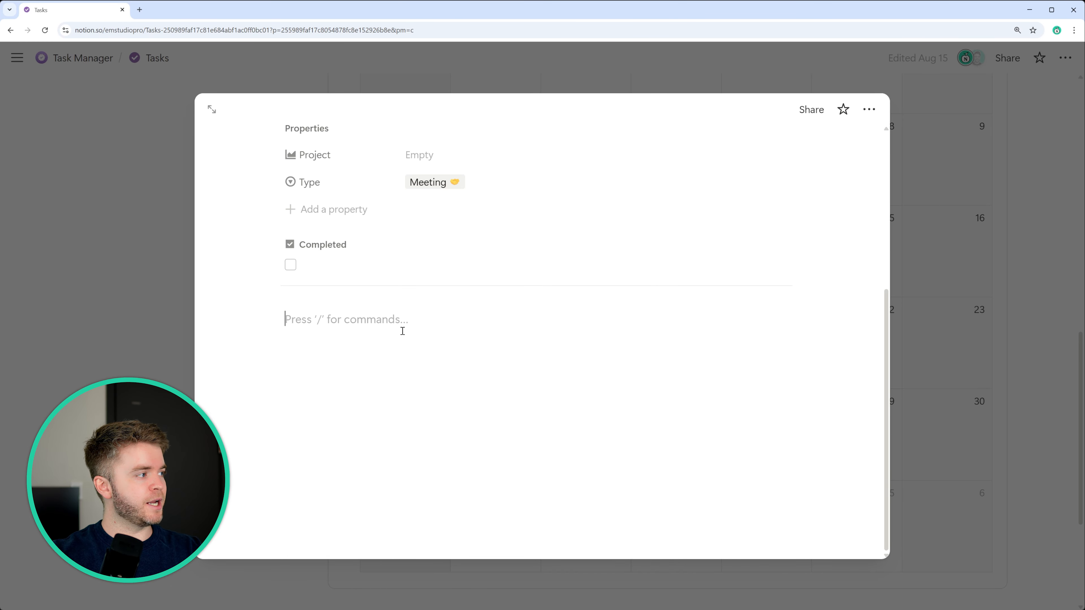
{"action": "key", "text": "Escape"}
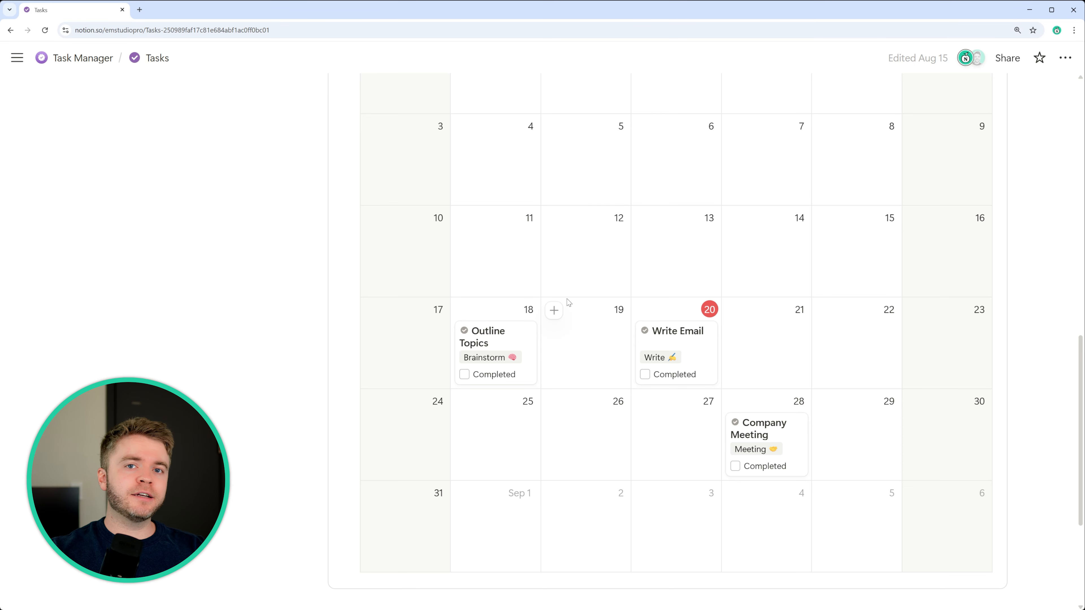
- Duplicate the New Task template of the Tasks database
{"action": "scroll", "coordinate": [658, 302], "scroll_direction": "up", "scroll_amount": 2}
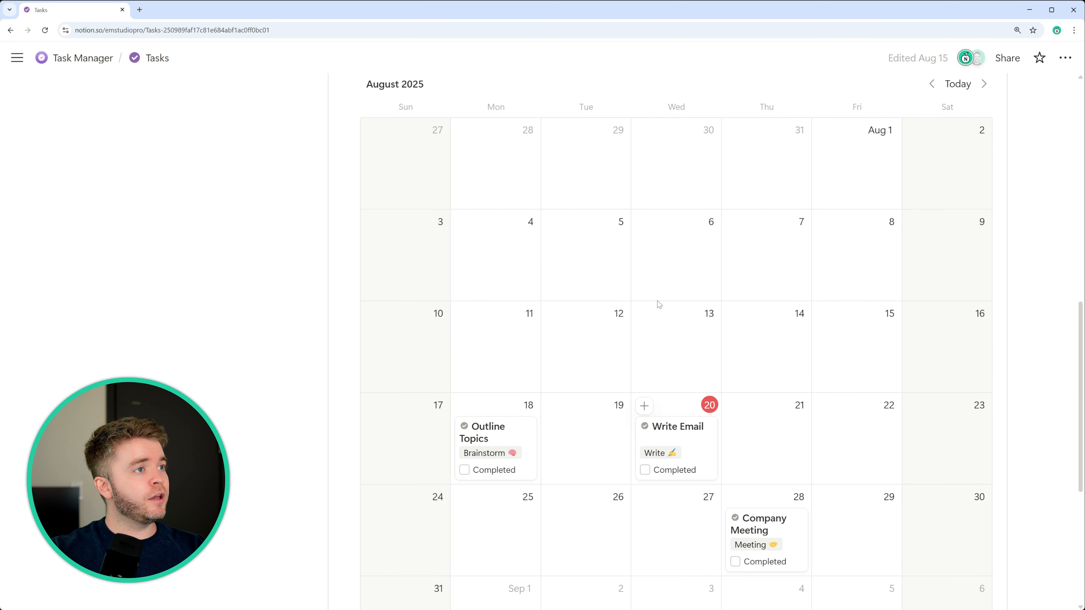
{"action": "scroll", "coordinate": [659, 304], "scroll_direction": "up", "scroll_amount": 3}
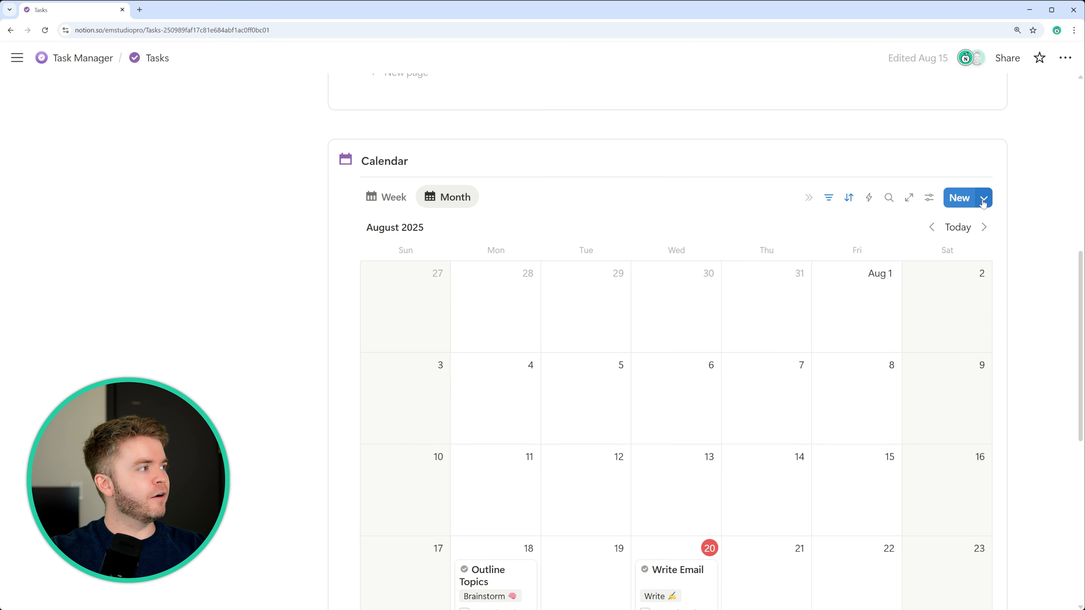
{"action": "scroll", "coordinate": [940, 278], "scroll_direction": "up", "scroll_amount": 5}
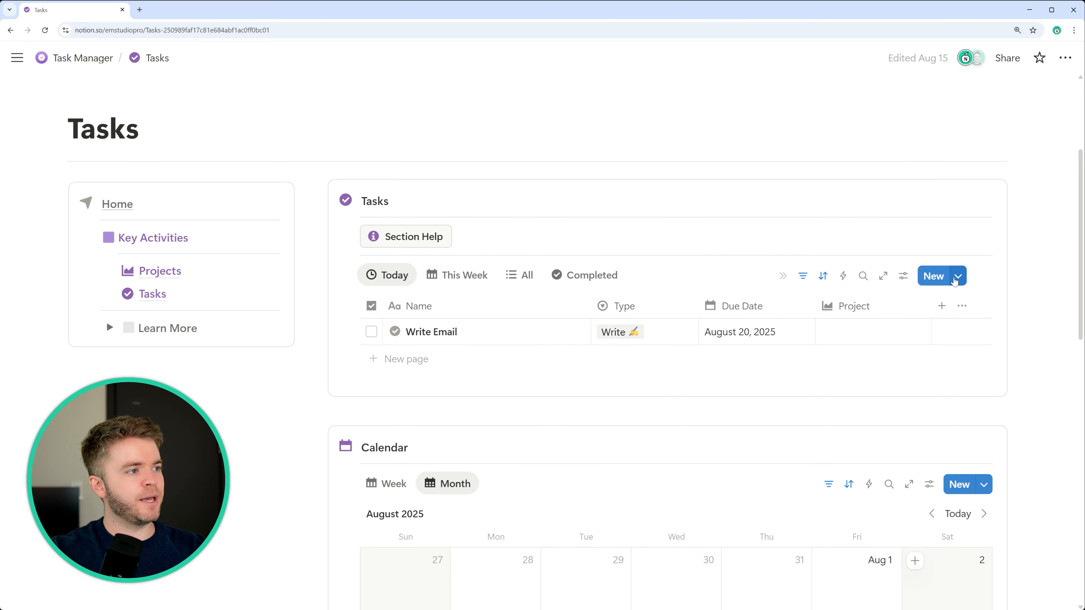
{"action": "scroll", "coordinate": [955, 282], "scroll_direction": "down", "scroll_amount": 3}
{"action": "scroll", "coordinate": [955, 282], "scroll_direction": "up", "scroll_amount": 3}
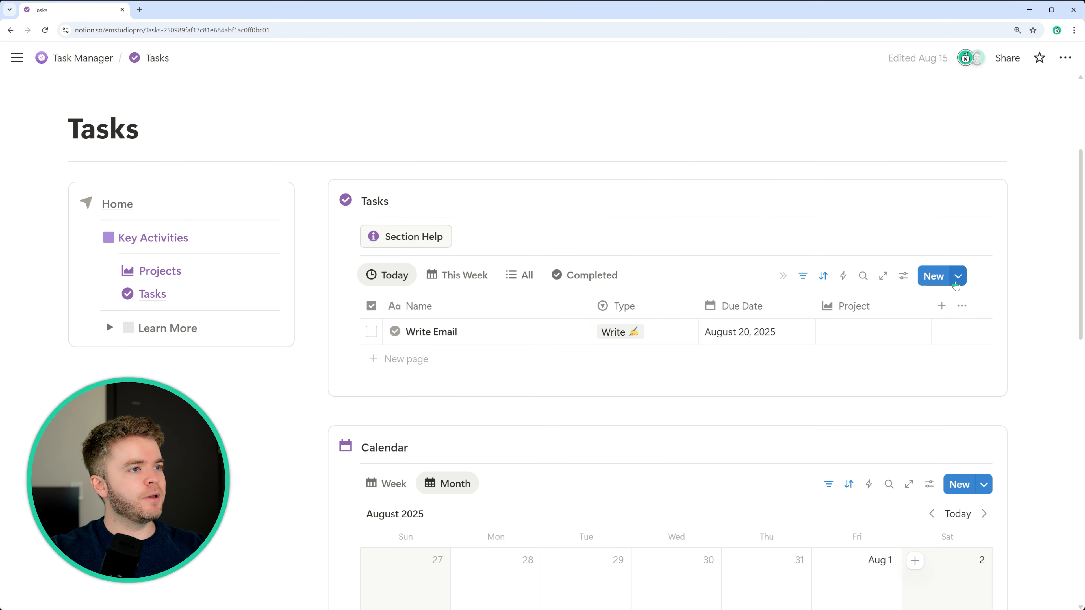
{"action": "left_click", "coordinate": [956, 282]}
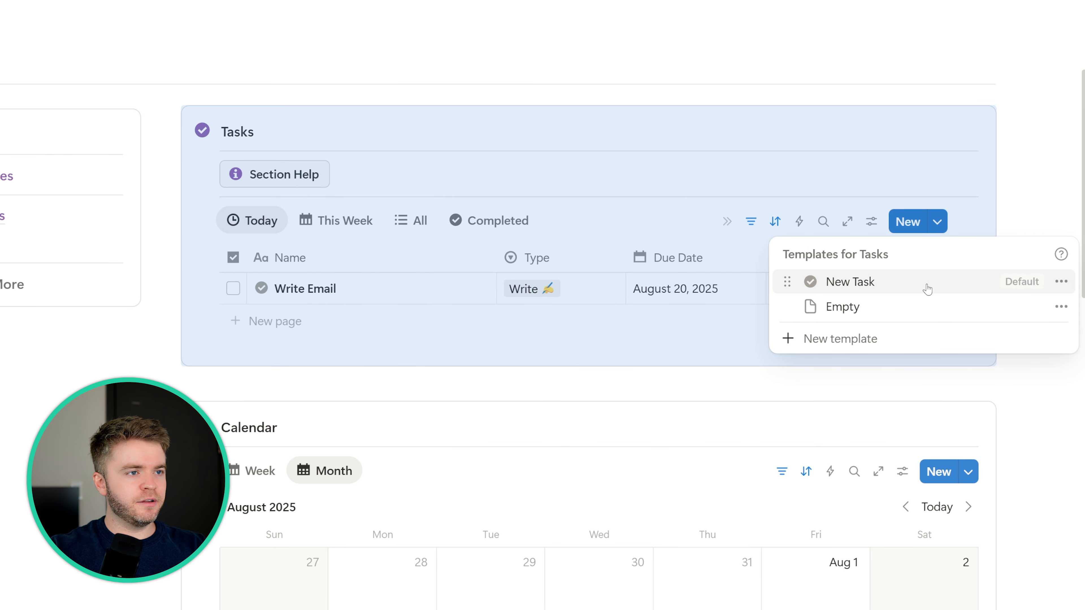
{"action": "left_click", "coordinate": [1062, 282]}
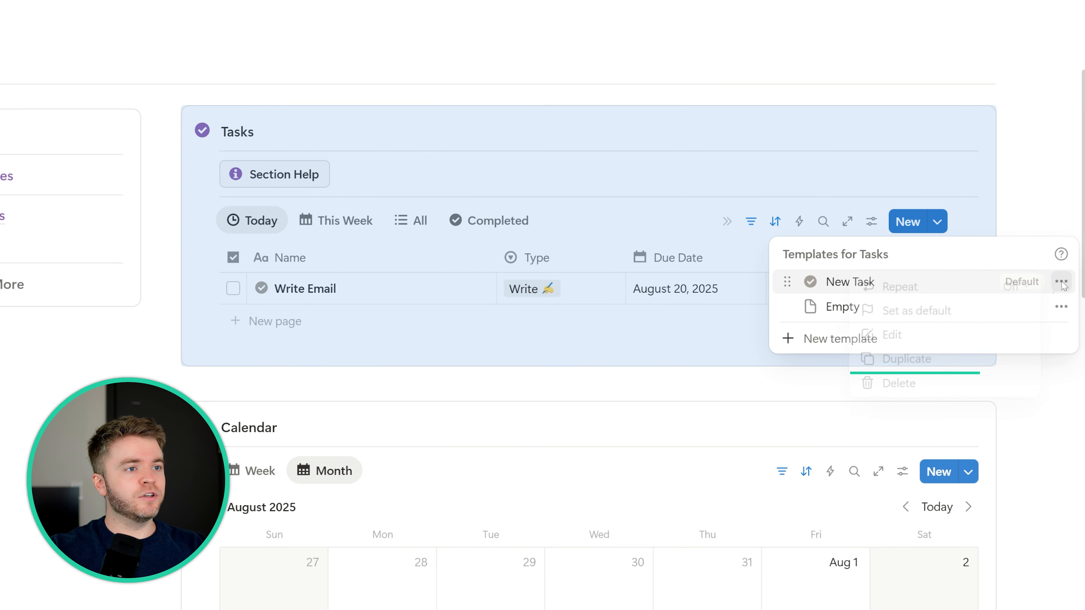
{"action": "left_click", "coordinate": [917, 361]}
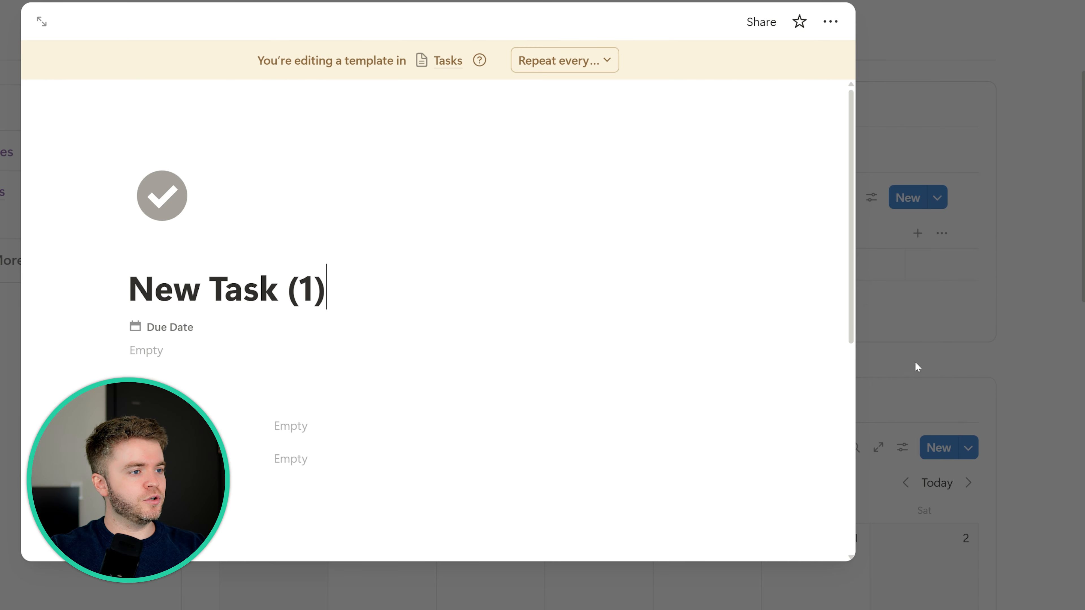
- Rename the duplicated task template to "Write Memo"
{"action": "triple_click", "coordinate": [278, 294]}
{"action": "key", "text": "Left"}
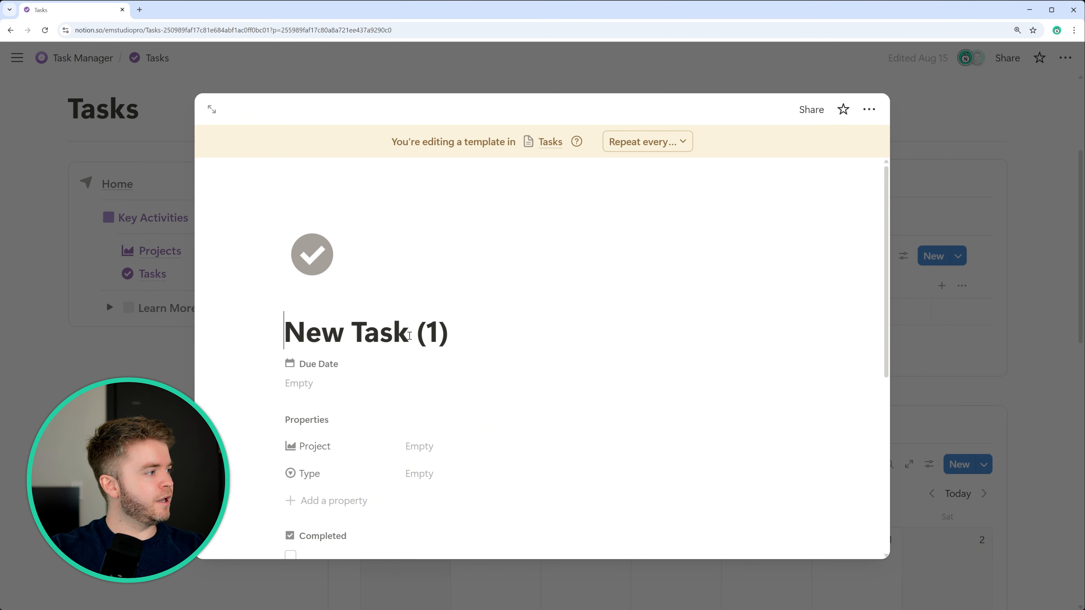
{"action": "triple_click", "coordinate": [409, 336]}
{"action": "type", "text": "Write Memo"}
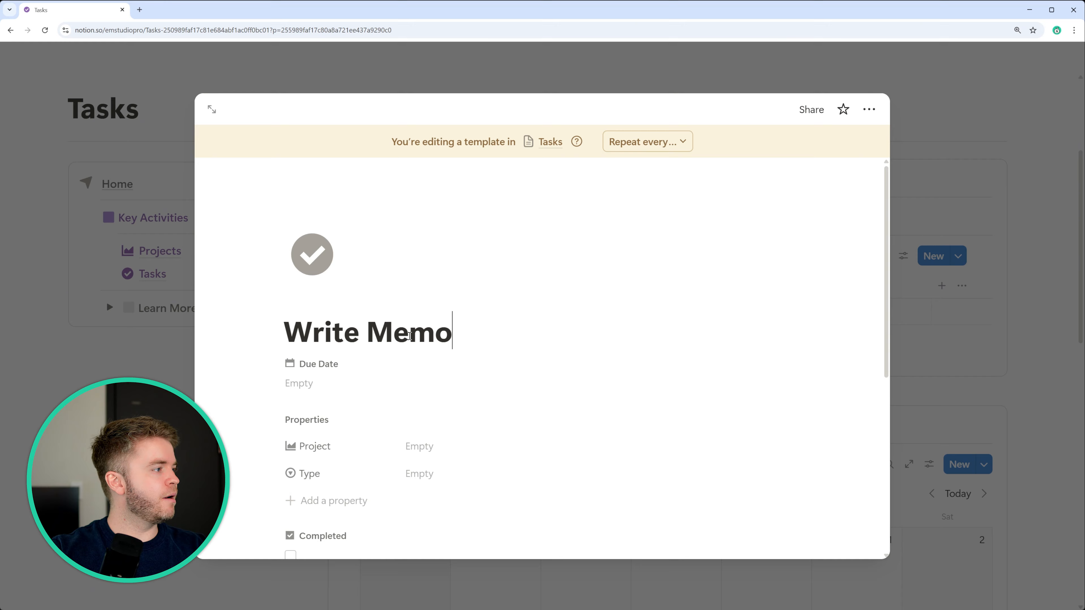
- Set the Type property of the Write Memo template to Write
{"action": "scroll", "coordinate": [440, 342], "scroll_direction": "down", "scroll_amount": 2}
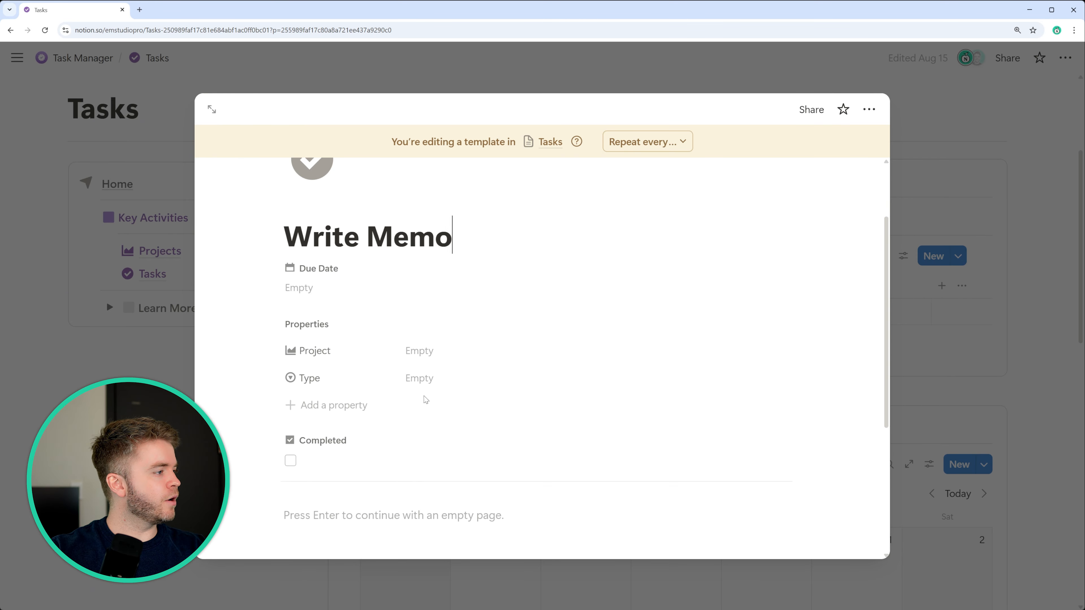
{"action": "left_click", "coordinate": [434, 378]}
{"action": "key", "text": "Down"}
{"action": "key", "text": "Down"}
{"action": "key", "text": "Down"}
{"action": "key", "text": "Down"}
{"action": "key", "text": "Down"}
{"action": "key", "text": "Down"}
{"action": "key", "text": "Down"}
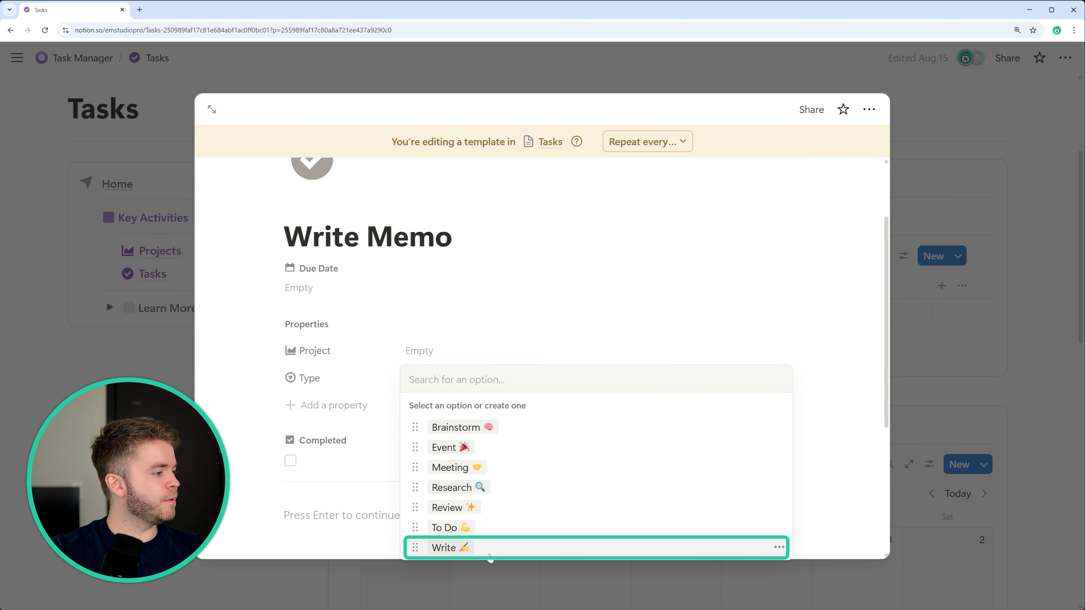
{"action": "key", "text": "Return"}
{"action": "key", "text": "Escape"}
- Change the Write Memo template's icon to the text-lines-with-pencil icon found by filtering for "write", and close the template
{"action": "scroll", "coordinate": [393, 282], "scroll_direction": "up", "scroll_amount": 2}
{"action": "left_click", "coordinate": [312, 254]}
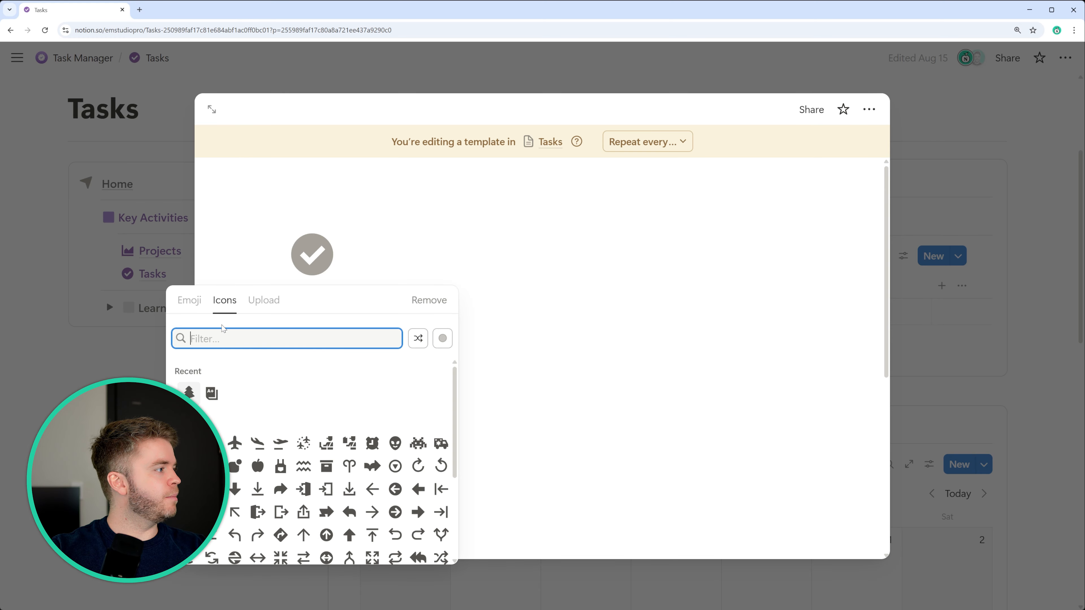
{"action": "type", "text": "write"}
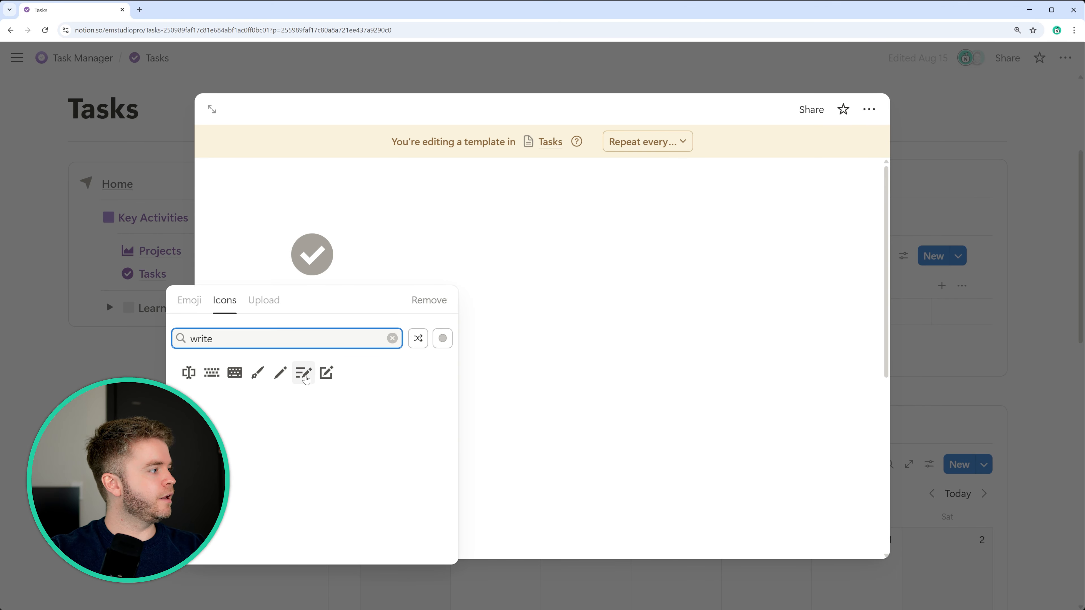
{"action": "mouse_move", "coordinate": [304, 372]}
{"action": "left_click", "coordinate": [329, 397]}
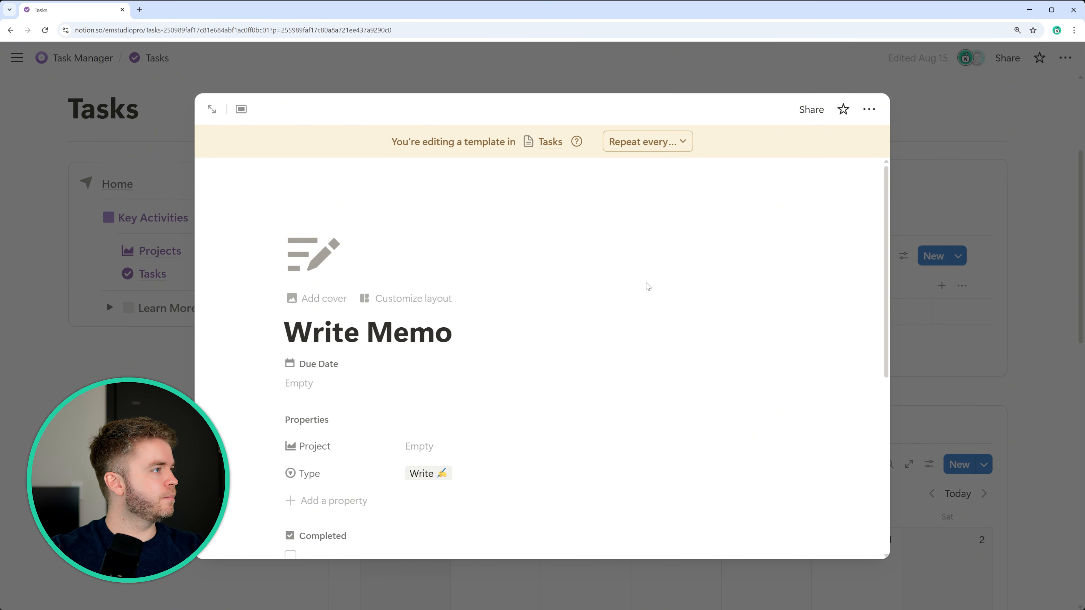
{"action": "key", "text": "Escape"}
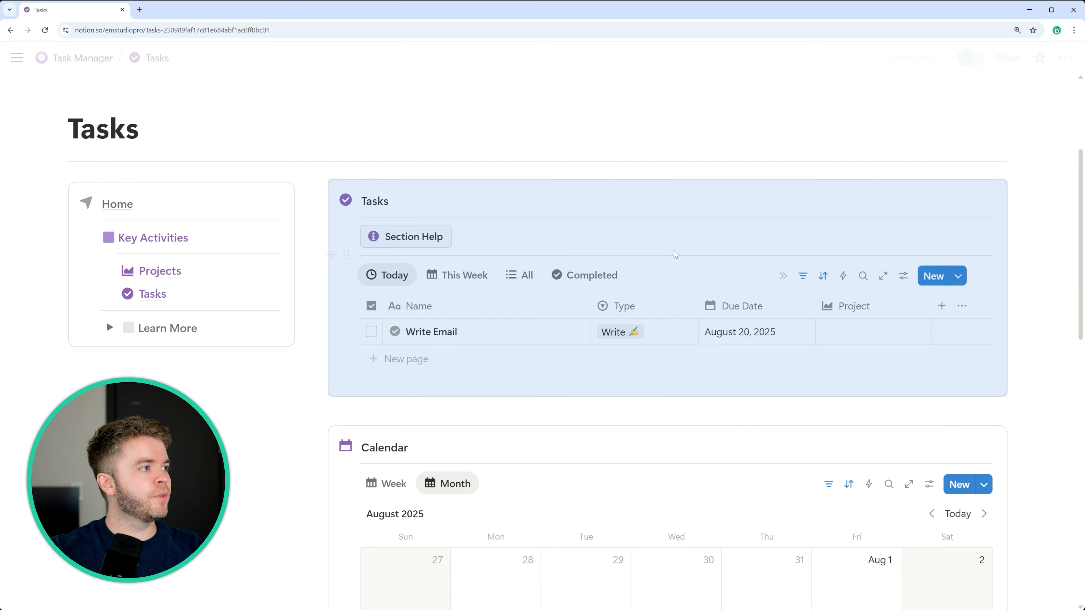
{"action": "left_click", "coordinate": [689, 198]}
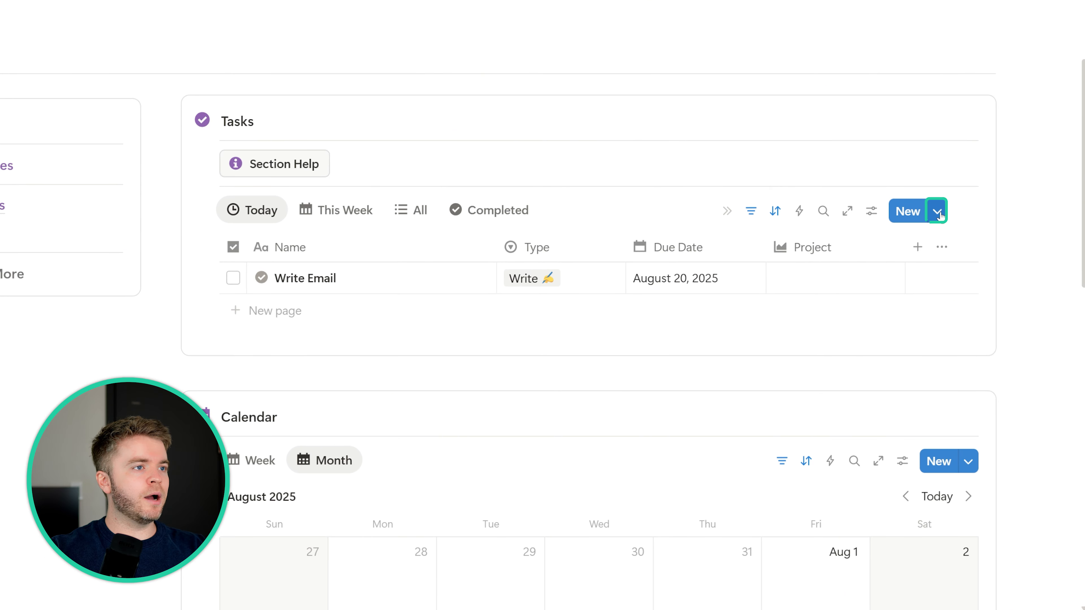
- Configure the Write Memo template to repeat every 1 week on Friday only, starting from the Weekday repeat option
{"action": "left_click", "coordinate": [949, 249]}
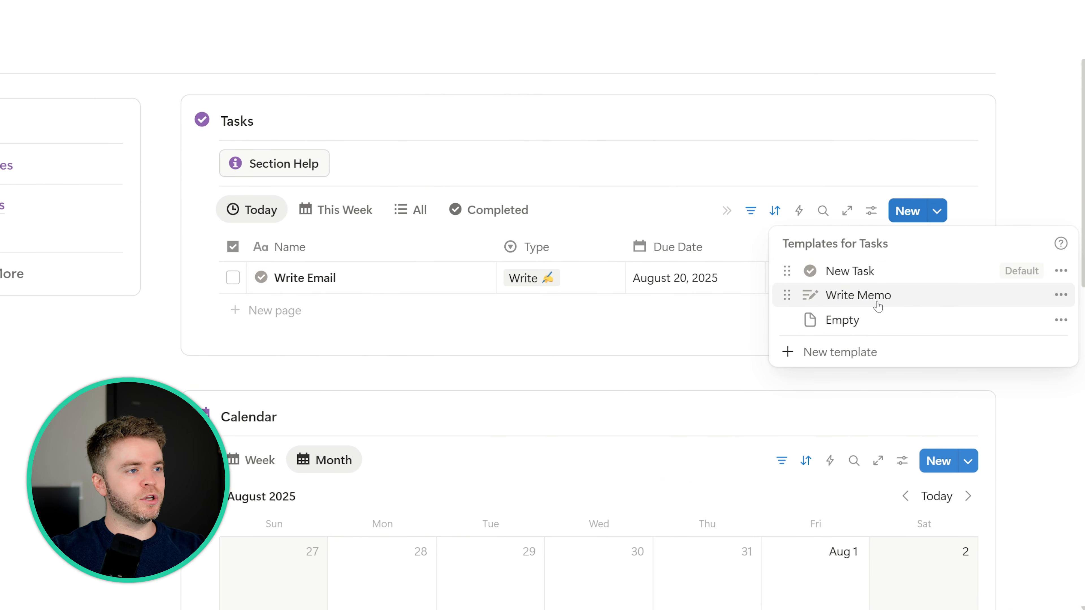
{"action": "left_click", "coordinate": [1061, 295]}
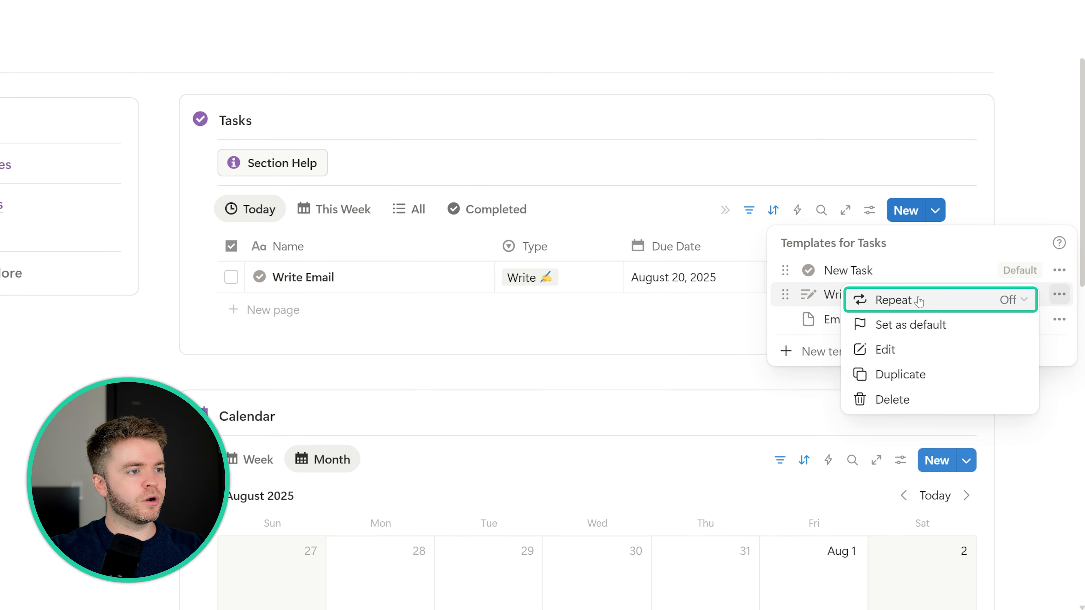
{"action": "left_click", "coordinate": [913, 301]}
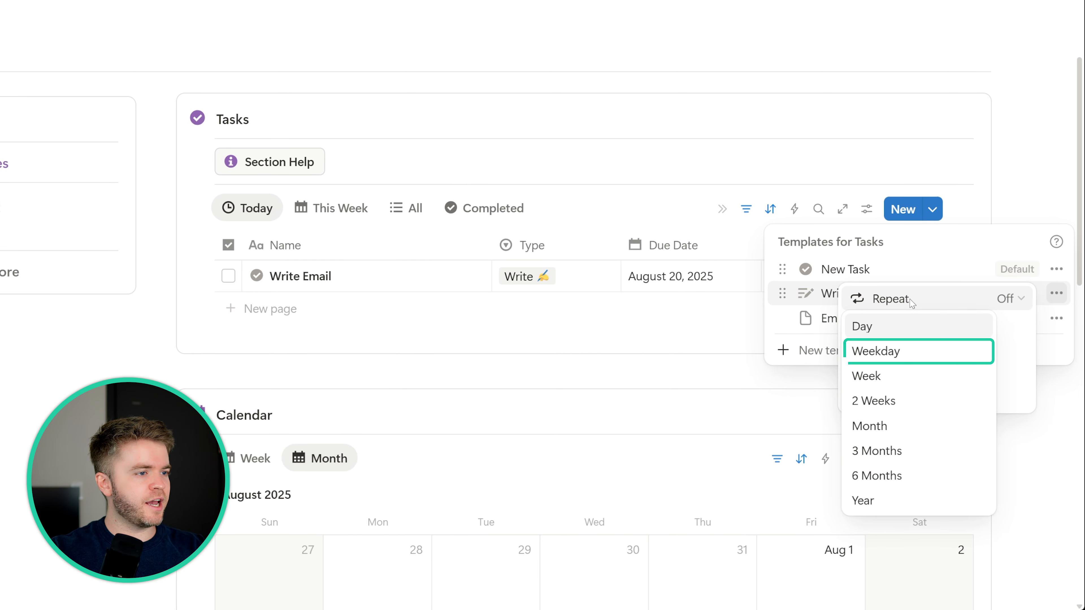
{"action": "left_click", "coordinate": [922, 354]}
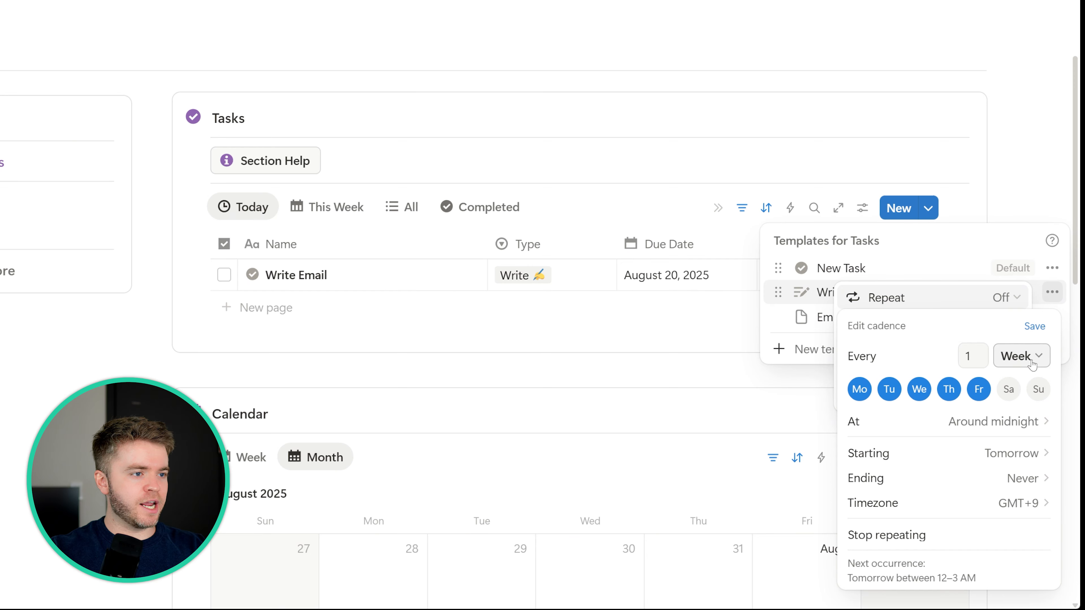
{"action": "left_click", "coordinate": [946, 394]}
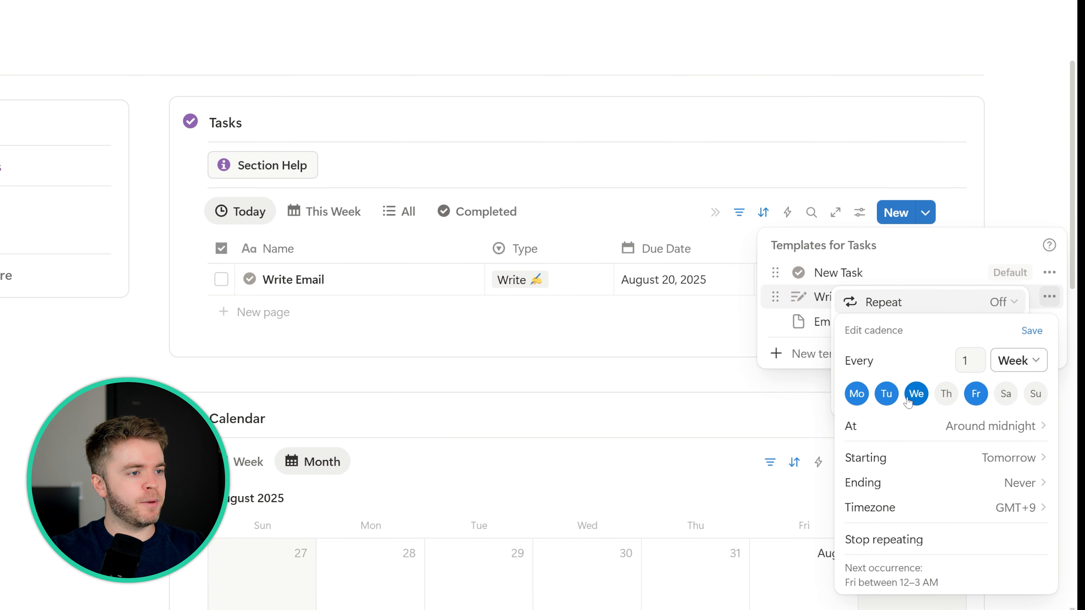
{"action": "left_click", "coordinate": [916, 393]}
{"action": "left_click", "coordinate": [889, 397]}
{"action": "left_click", "coordinate": [858, 394]}
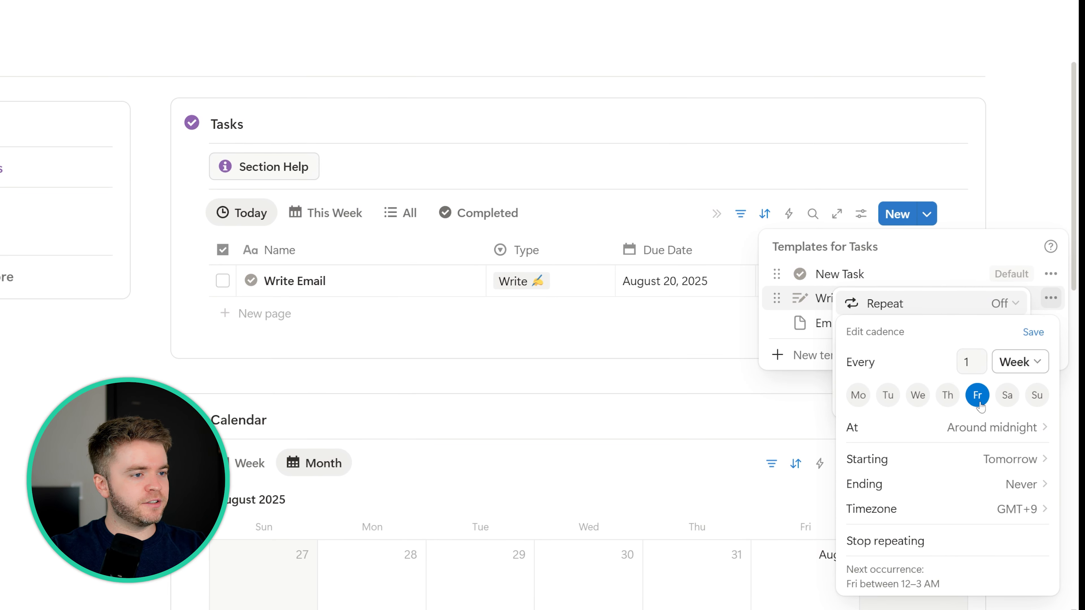
- Review the time and timezone choices of the repeat cadence, keep Around midnight and GMT+9, and save the cadence
{"action": "left_click", "coordinate": [996, 428]}
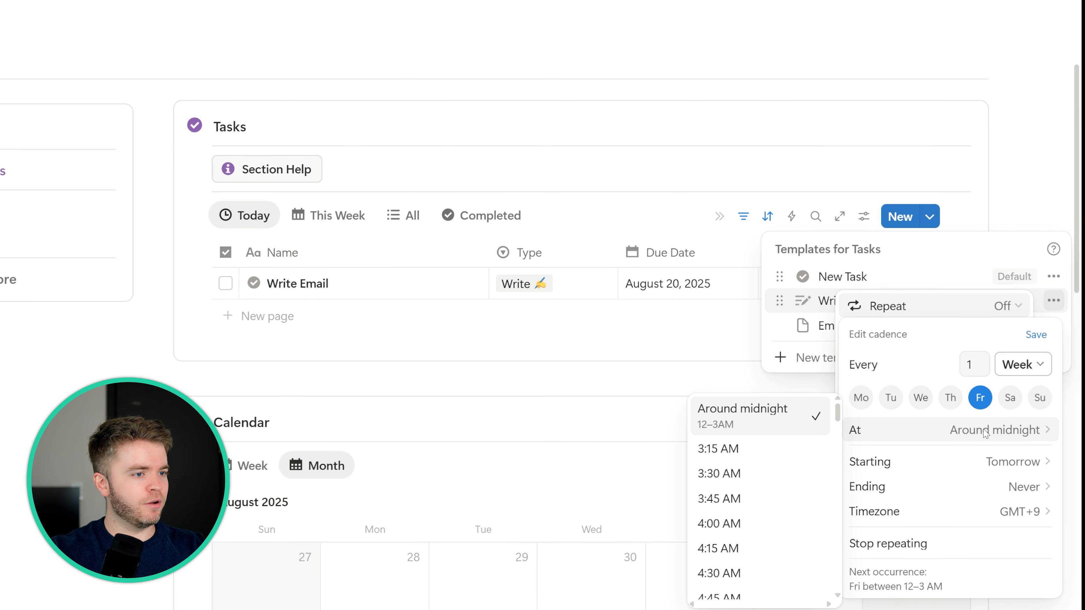
{"action": "left_click", "coordinate": [930, 375]}
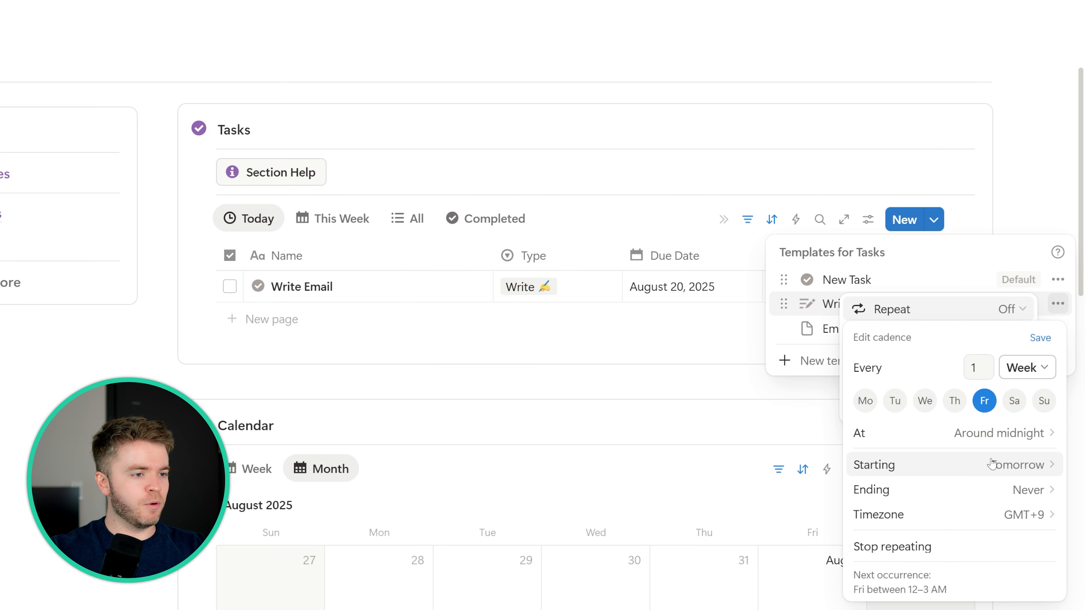
{"action": "left_click", "coordinate": [1020, 518]}
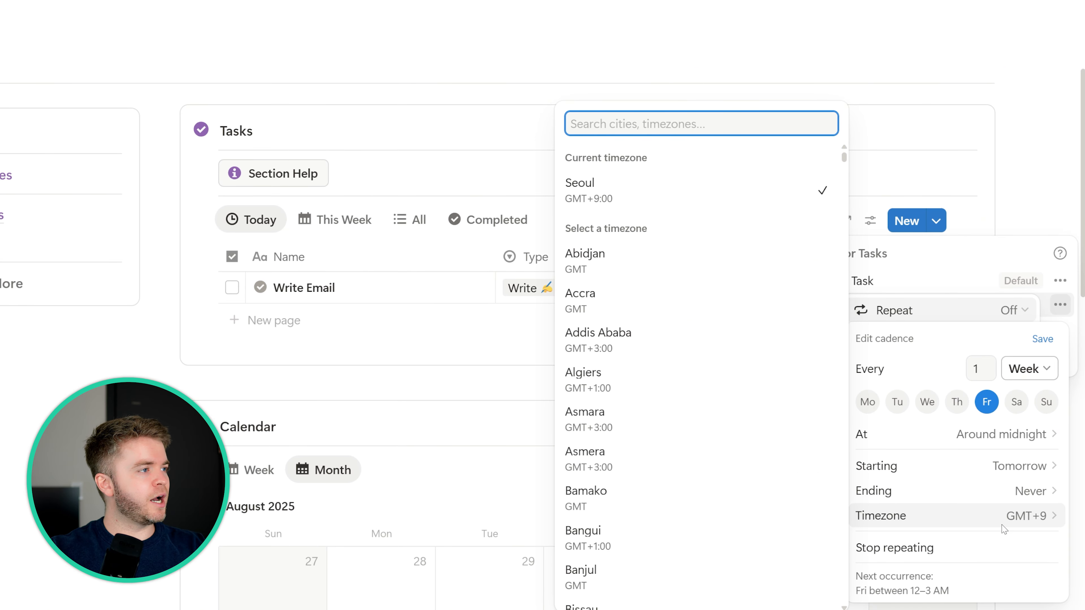
{"action": "left_click", "coordinate": [944, 342]}
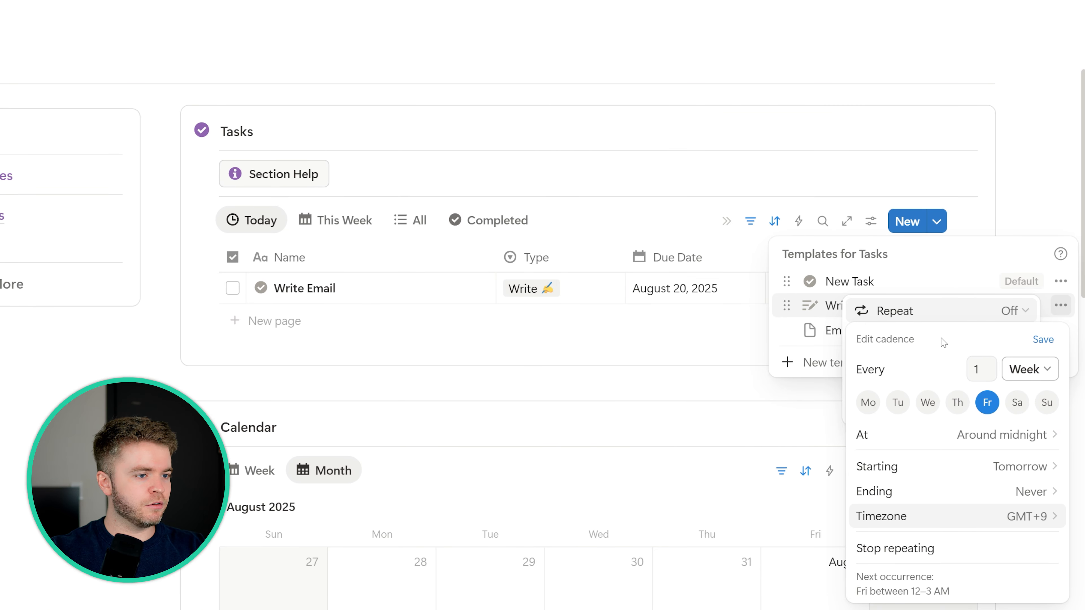
{"action": "left_click", "coordinate": [1042, 340]}
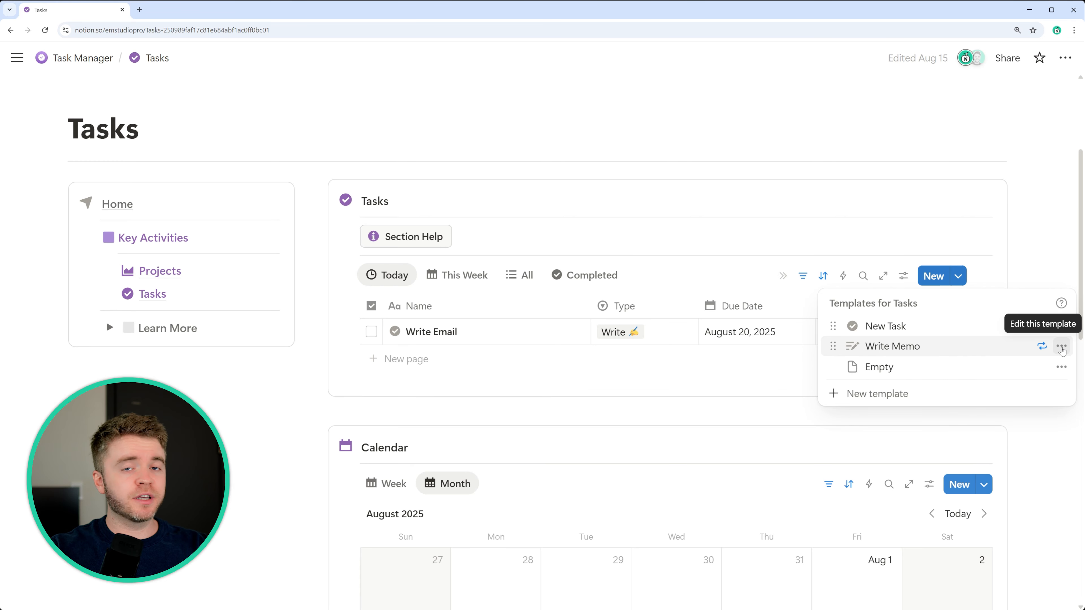
- Edit the Write Memo template to set its Due Date to Today, the date when duplicated, and return to the Tasks page
{"action": "left_click", "coordinate": [1062, 347]}
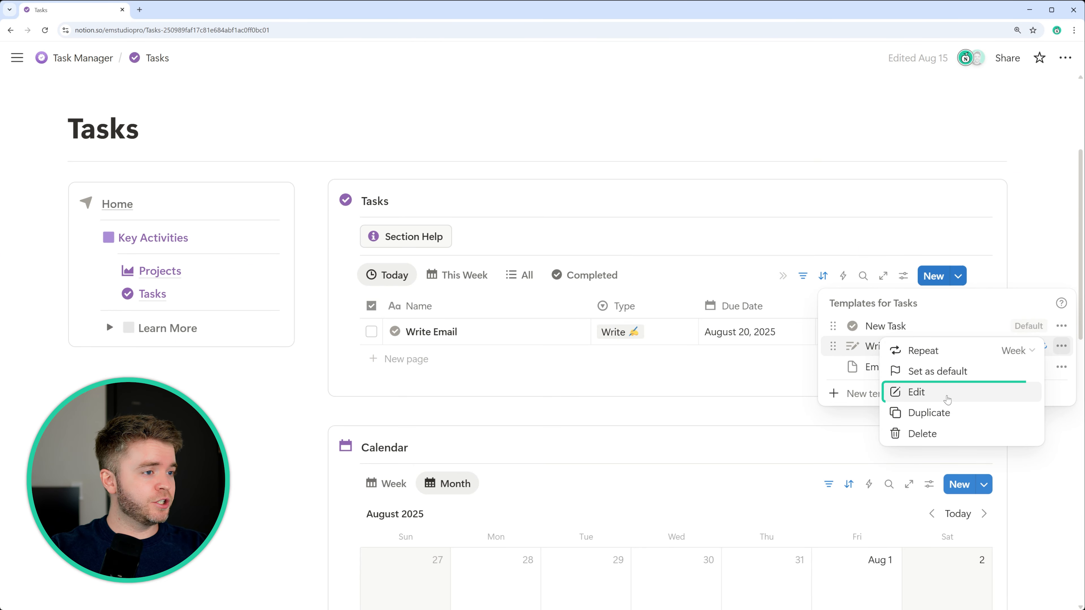
{"action": "left_click", "coordinate": [917, 392]}
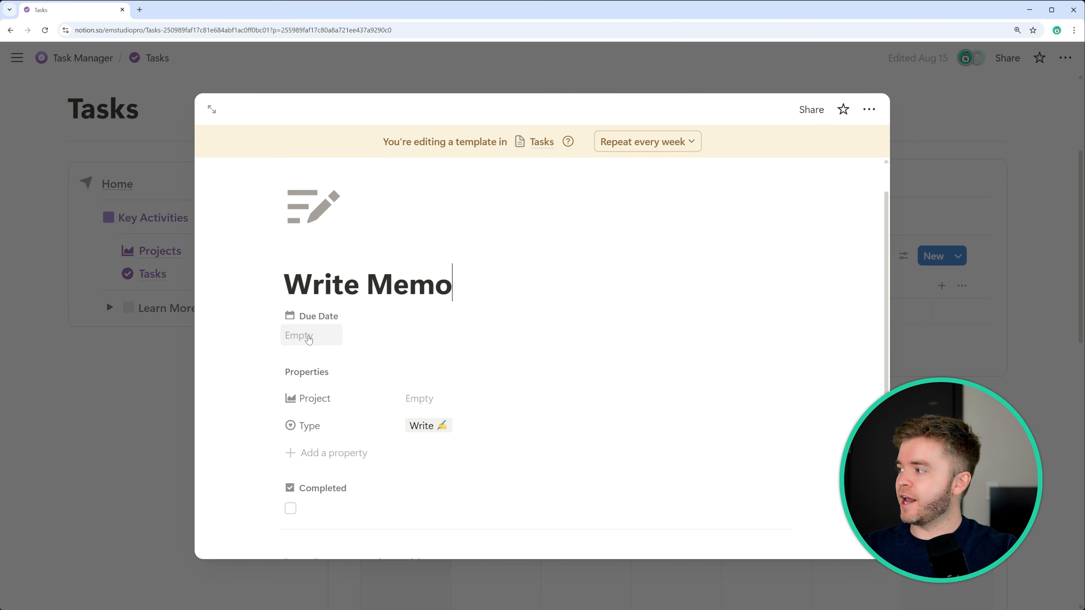
{"action": "left_click", "coordinate": [304, 342]}
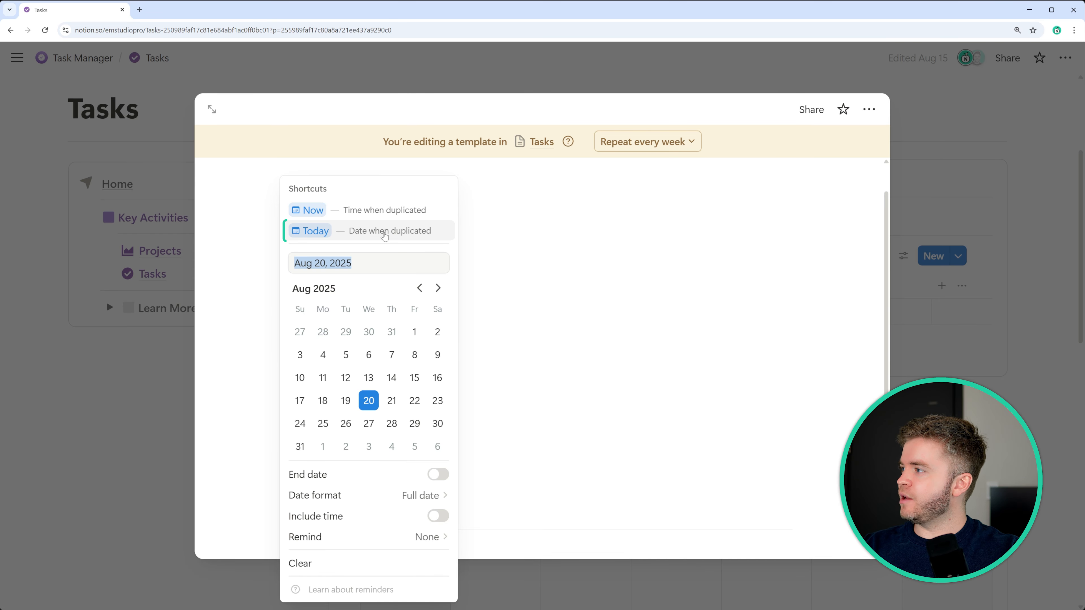
{"action": "left_click", "coordinate": [376, 235]}
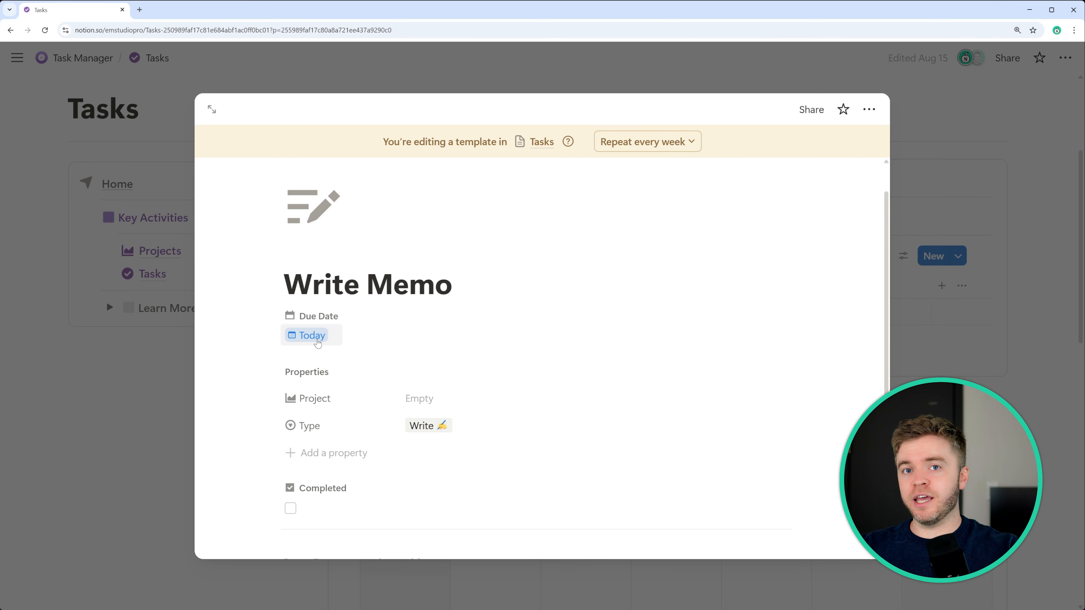
{"action": "left_click", "coordinate": [959, 326]}
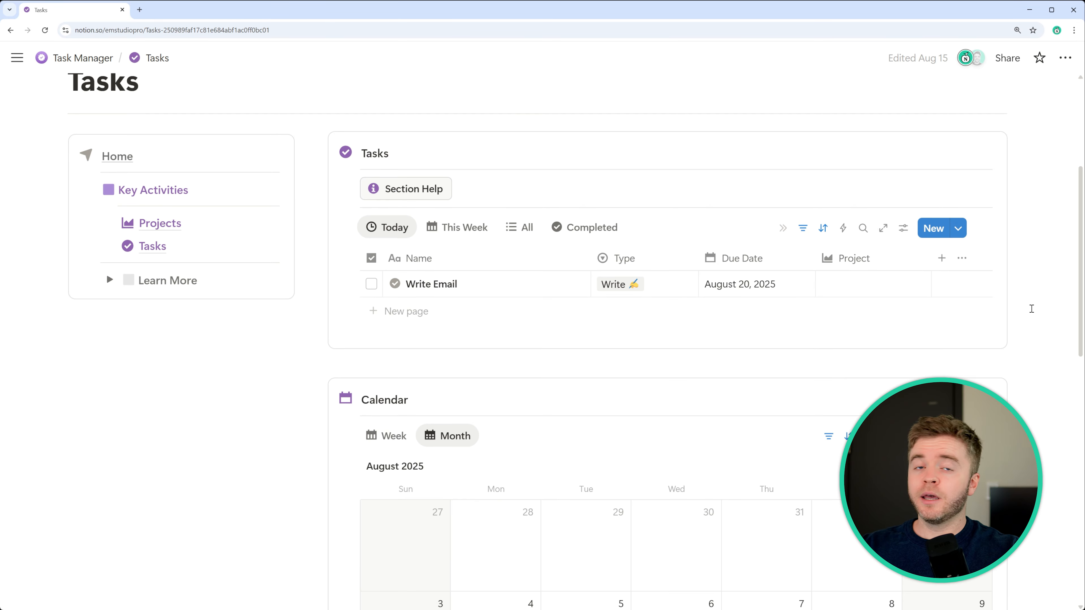